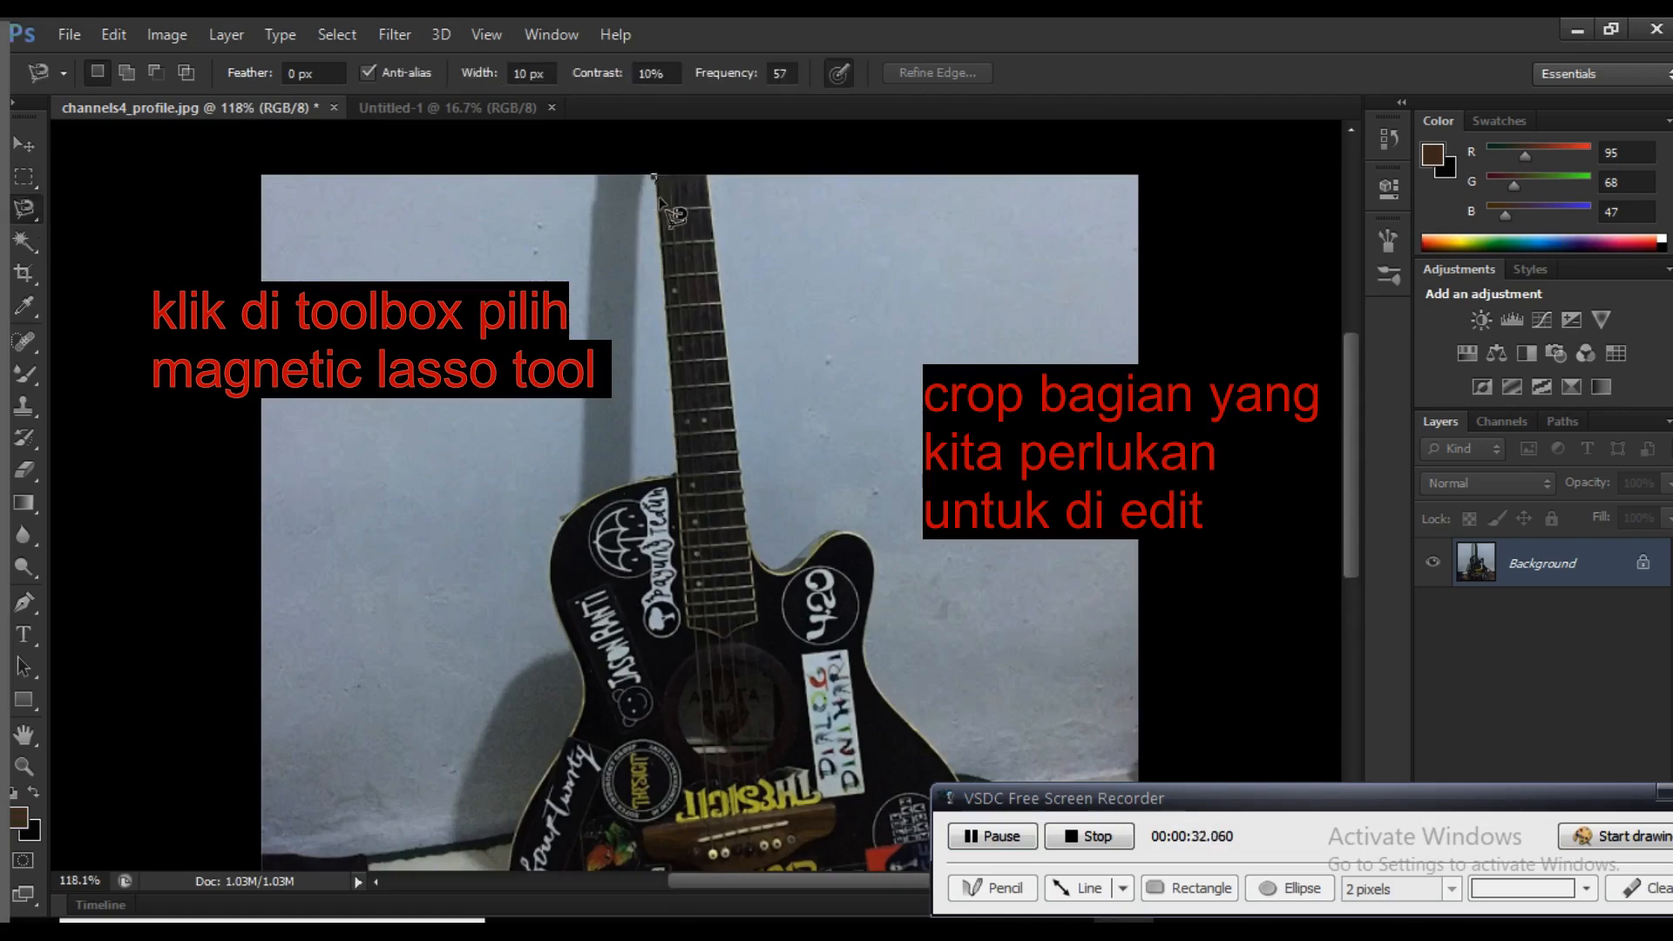
Trace the guitar's neck and body outline with the Magnetic Lasso and close the path into a selection
drag(660, 202, 681, 448)
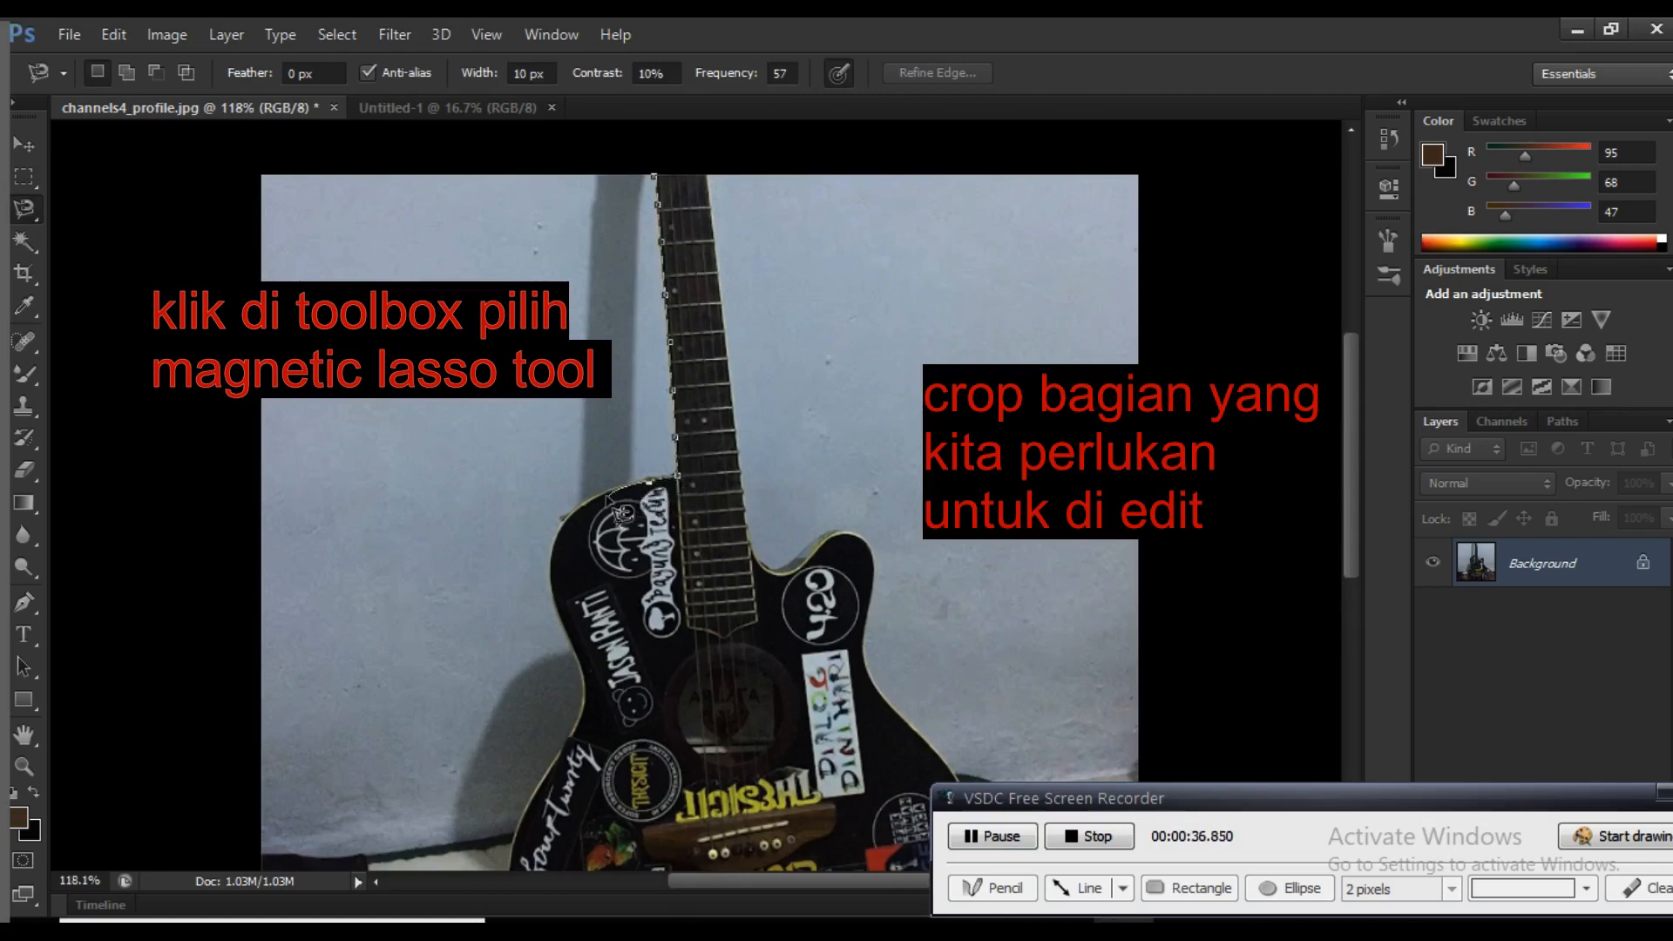
mouse_move(612, 504)
mouse_down()
mouse_move(553, 542)
mouse_move(571, 647)
mouse_up()
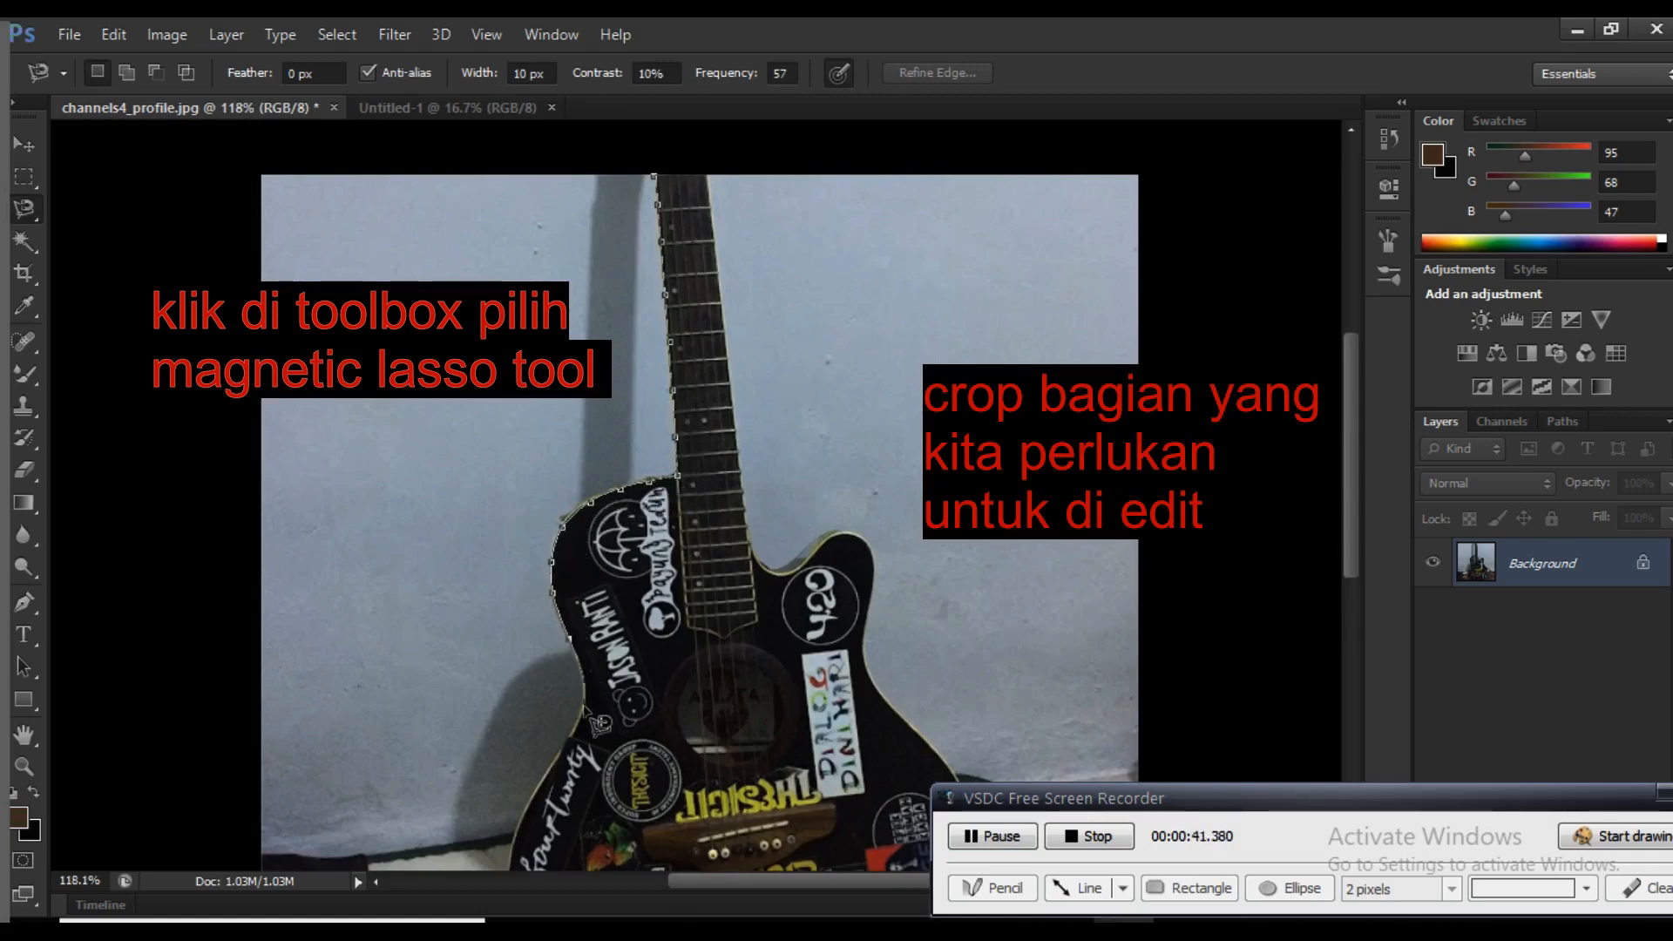
mouse_move(586, 710)
mouse_down()
mouse_move(548, 760)
mouse_move(555, 790)
mouse_move(521, 810)
mouse_up()
mouse_move(522, 872)
mouse_down()
mouse_move(540, 904)
mouse_move(555, 767)
mouse_move(731, 817)
mouse_up()
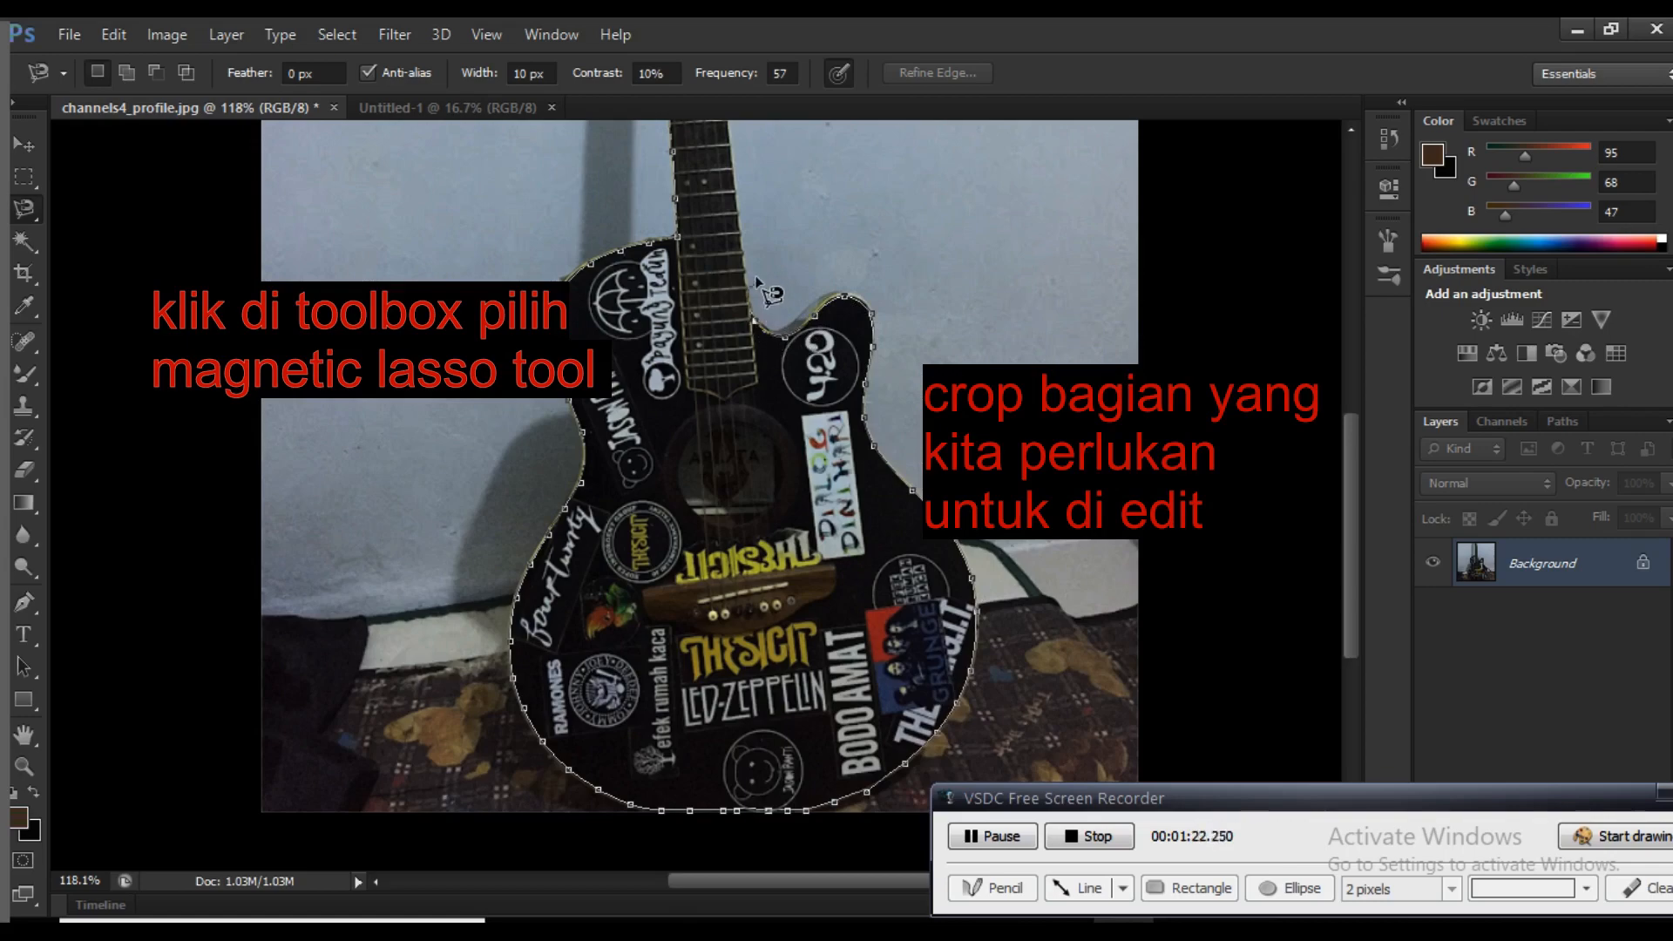
scroll(739, 137, up, 3)
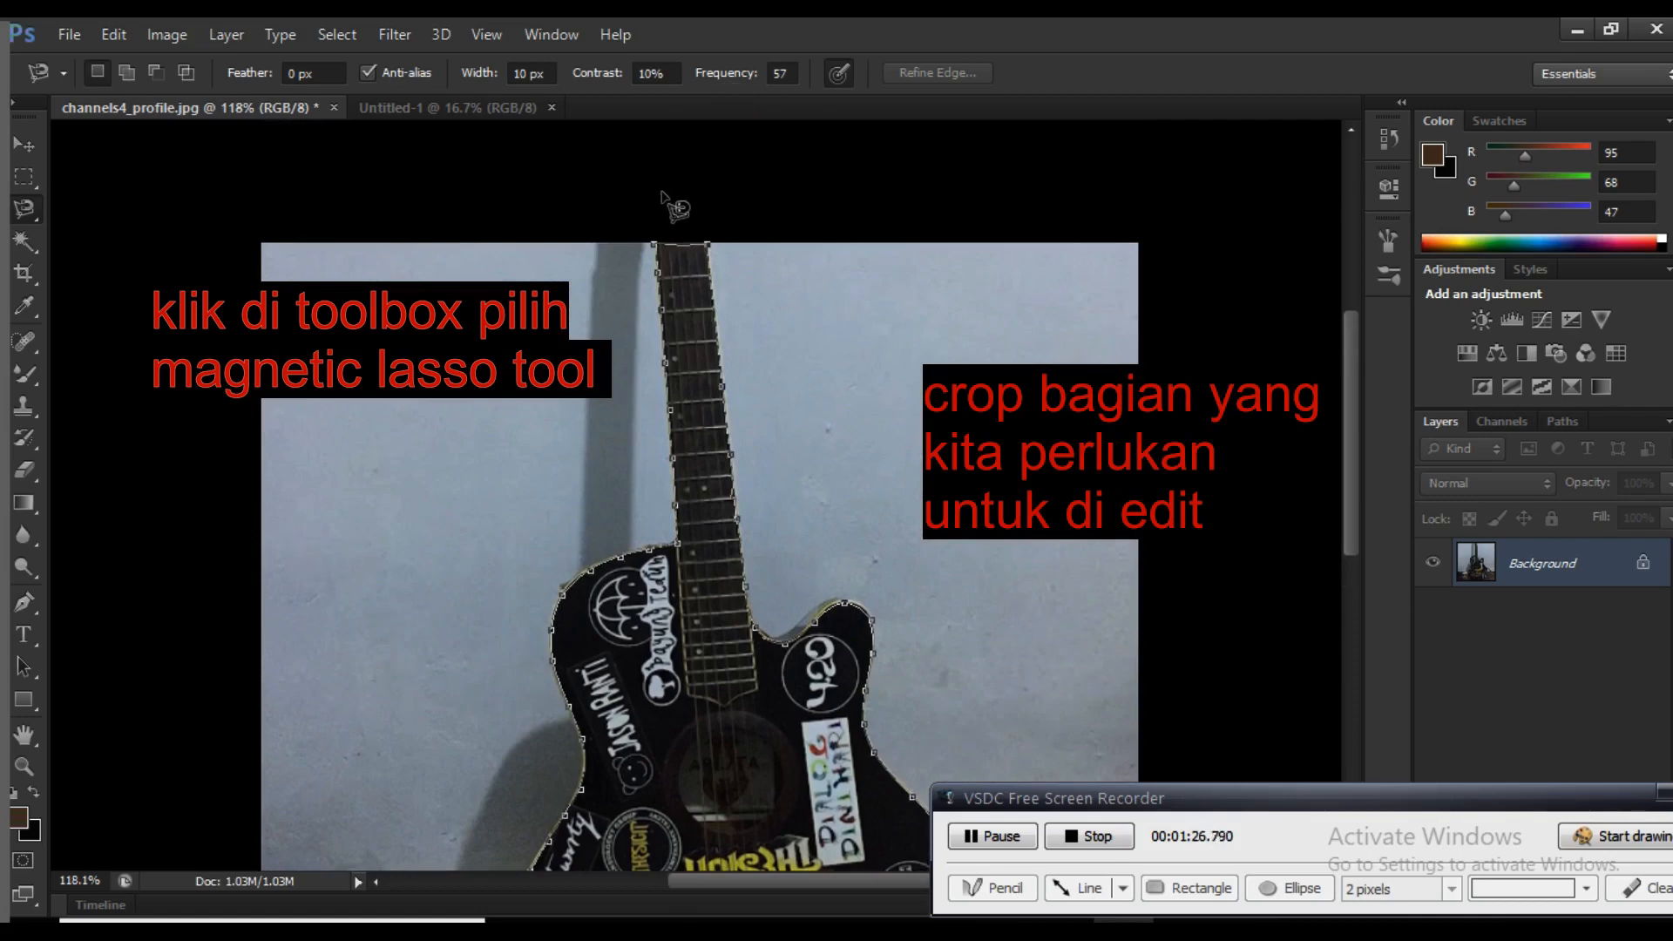
click(656, 244)
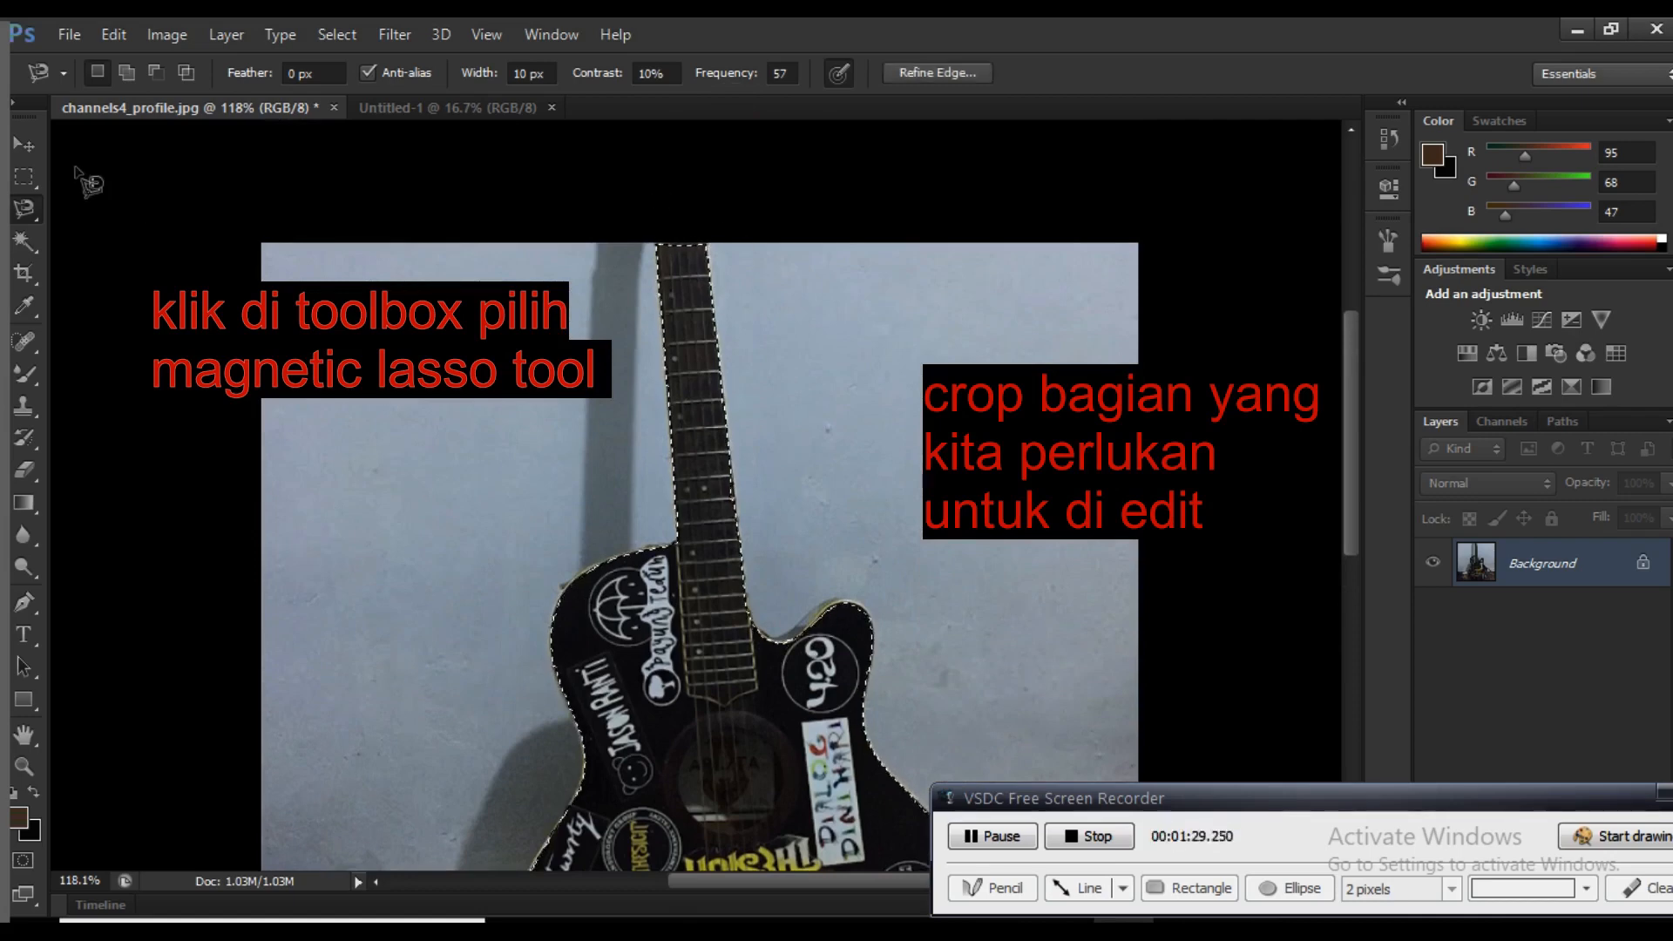
Move the selected guitar into the Untitled-1 document and scale it proportionally to about 450% in the canvas's lower-right corner
click(40, 146)
drag(610, 584, 910, 818)
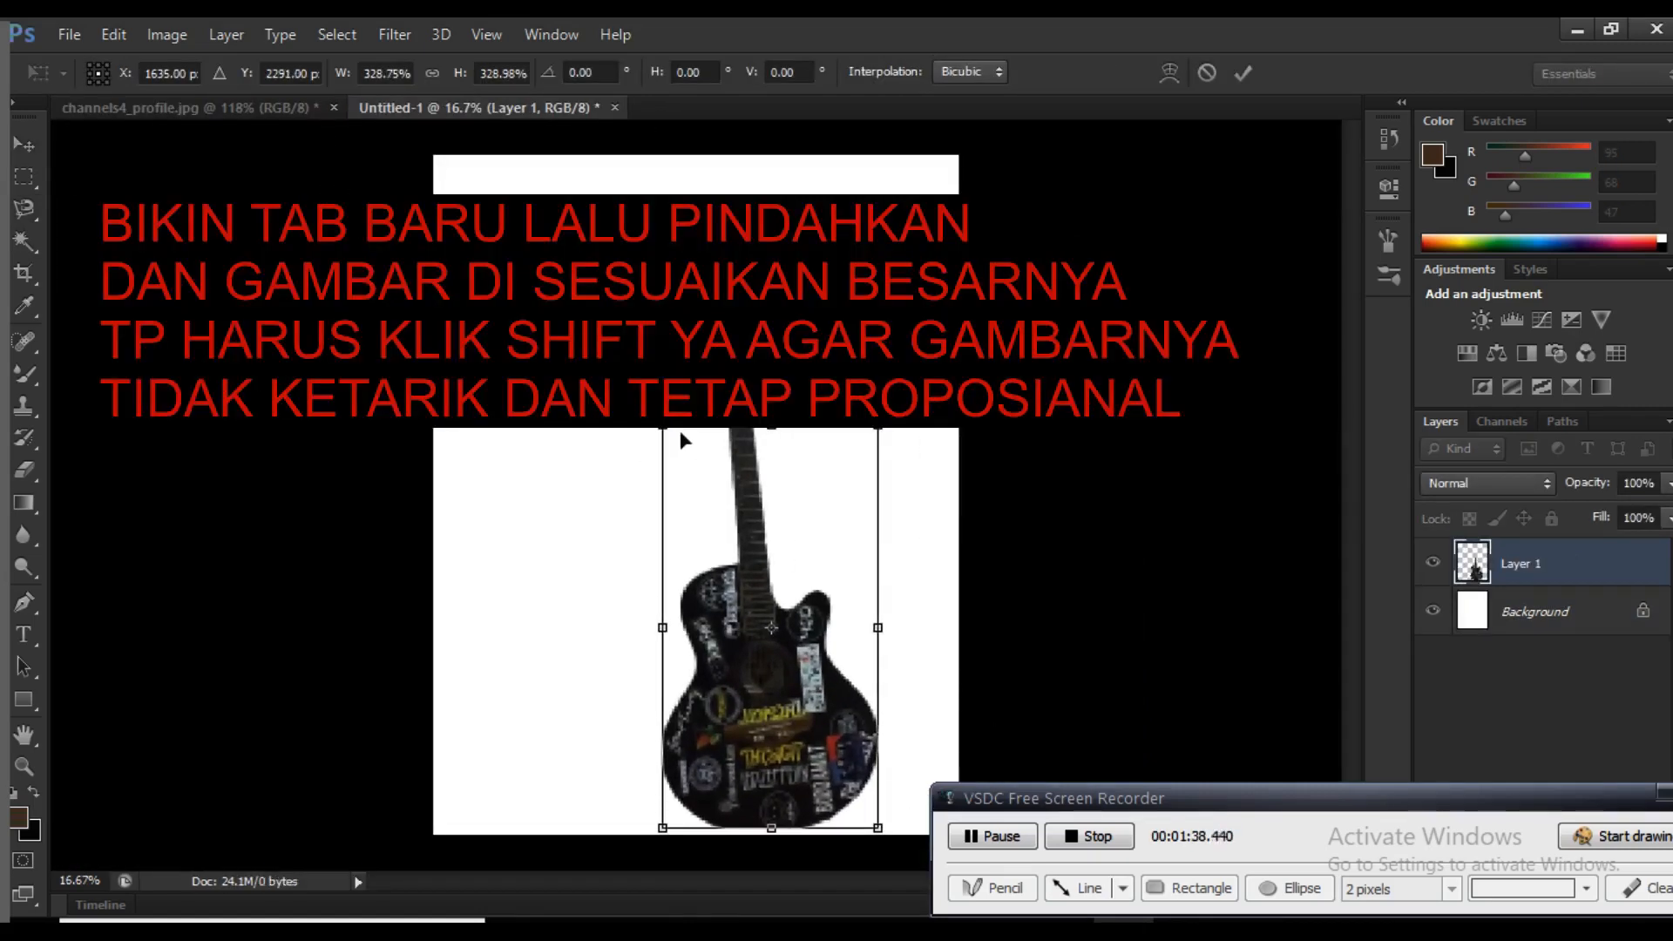
drag(662, 429, 582, 298)
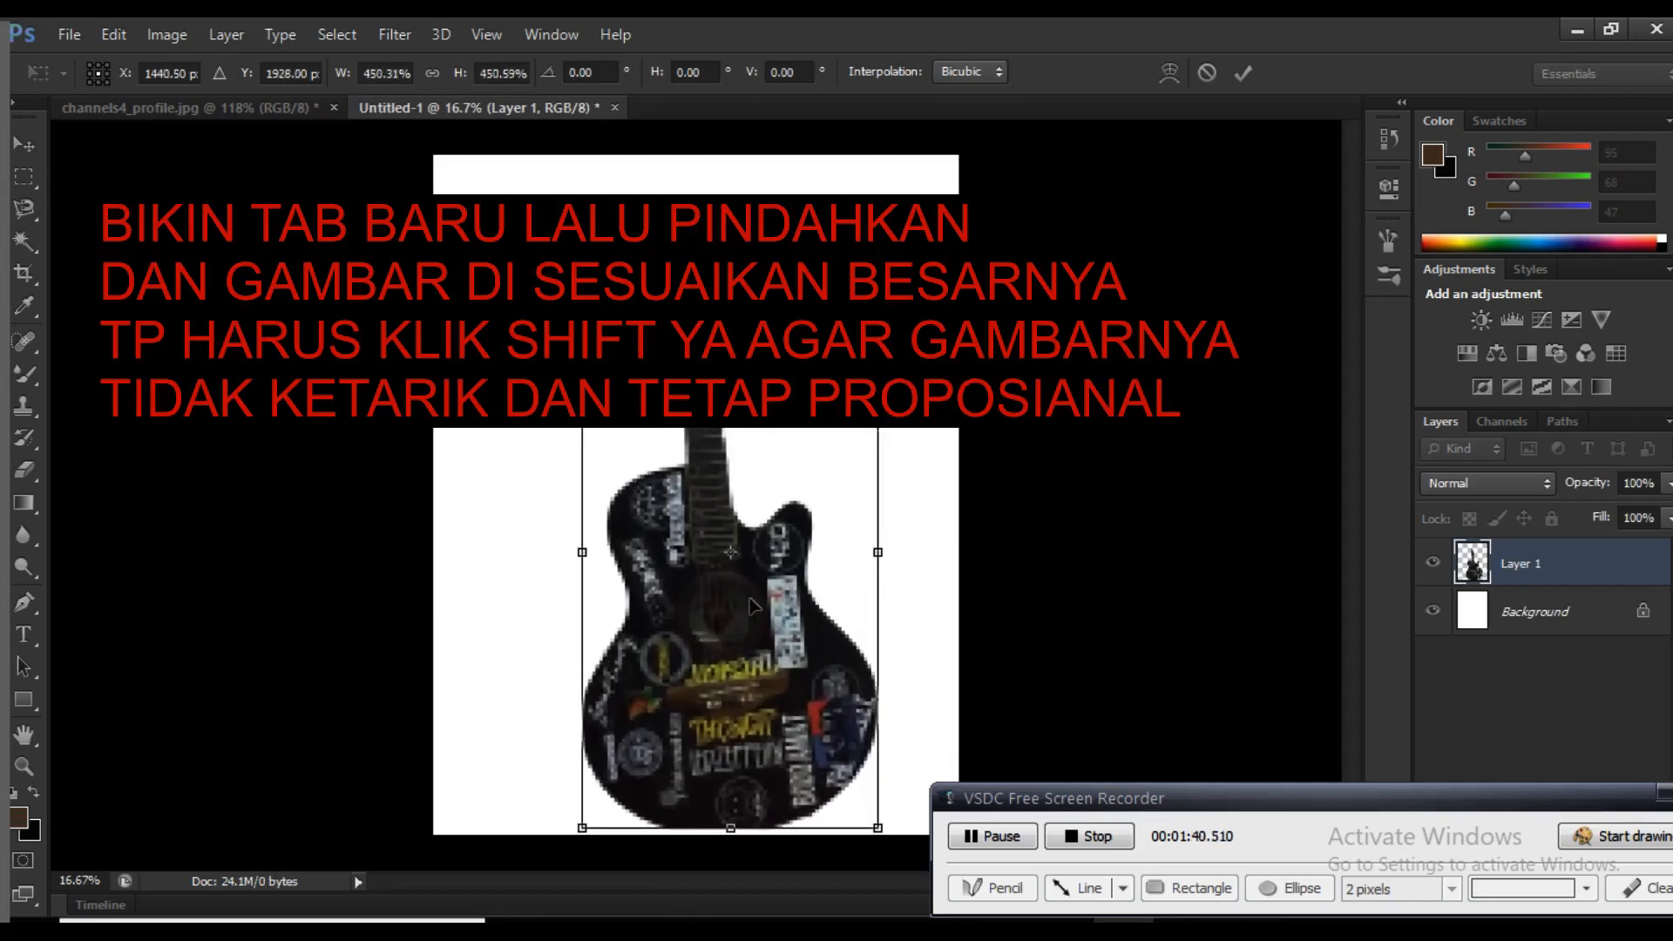
drag(752, 605, 832, 611)
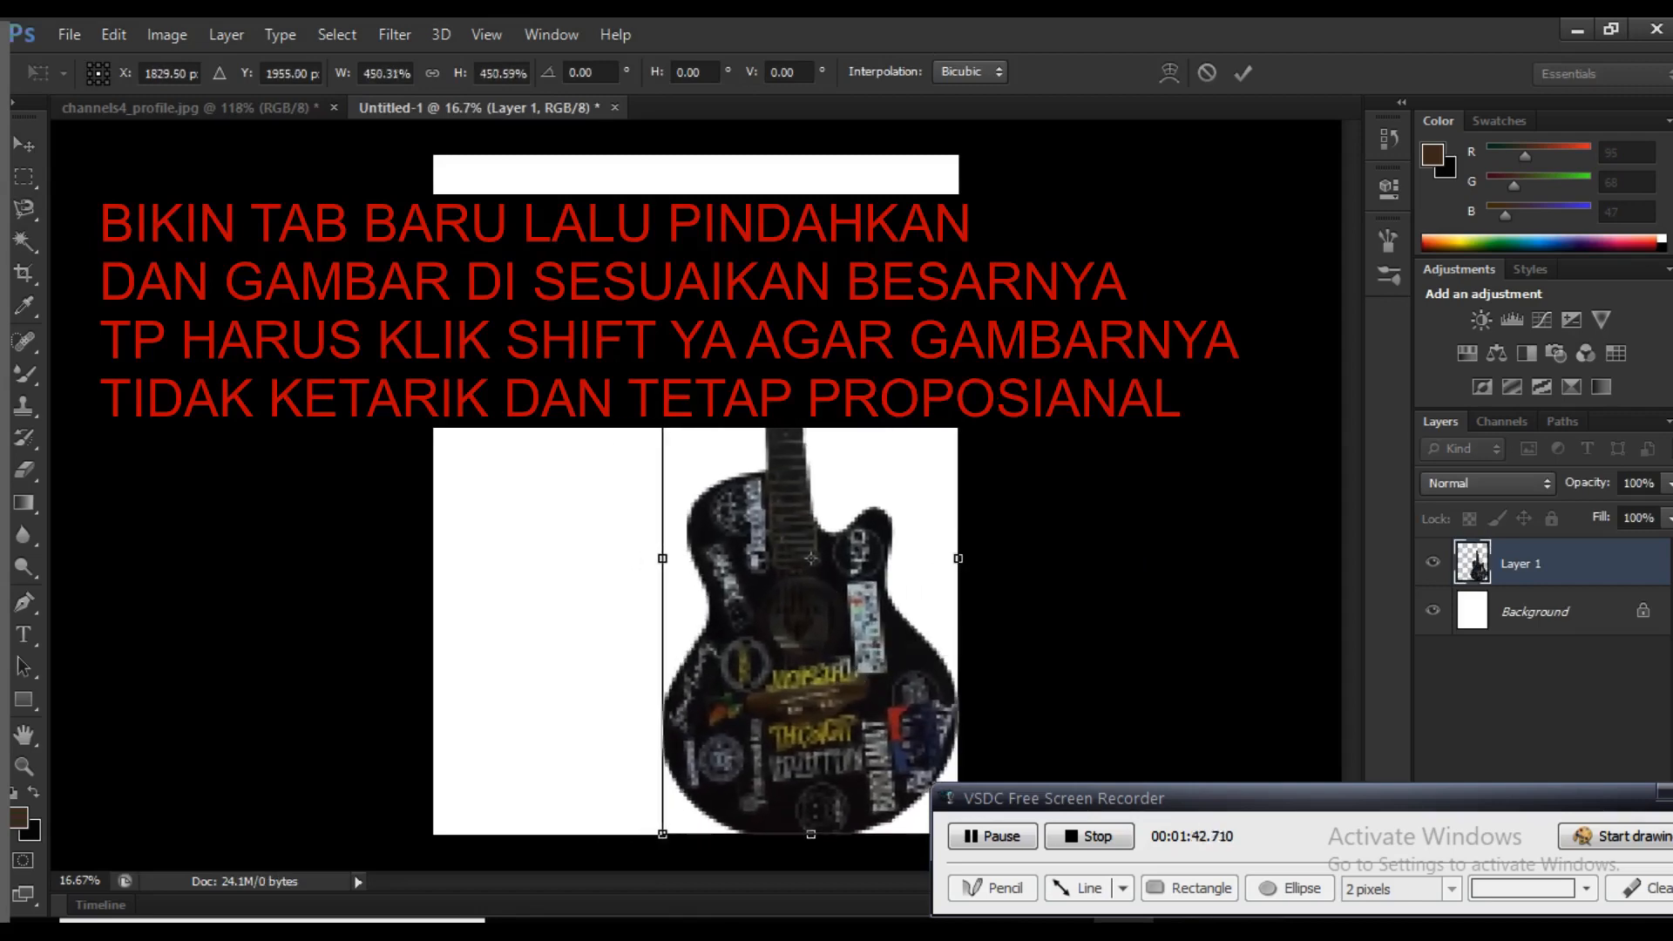
key(Return)
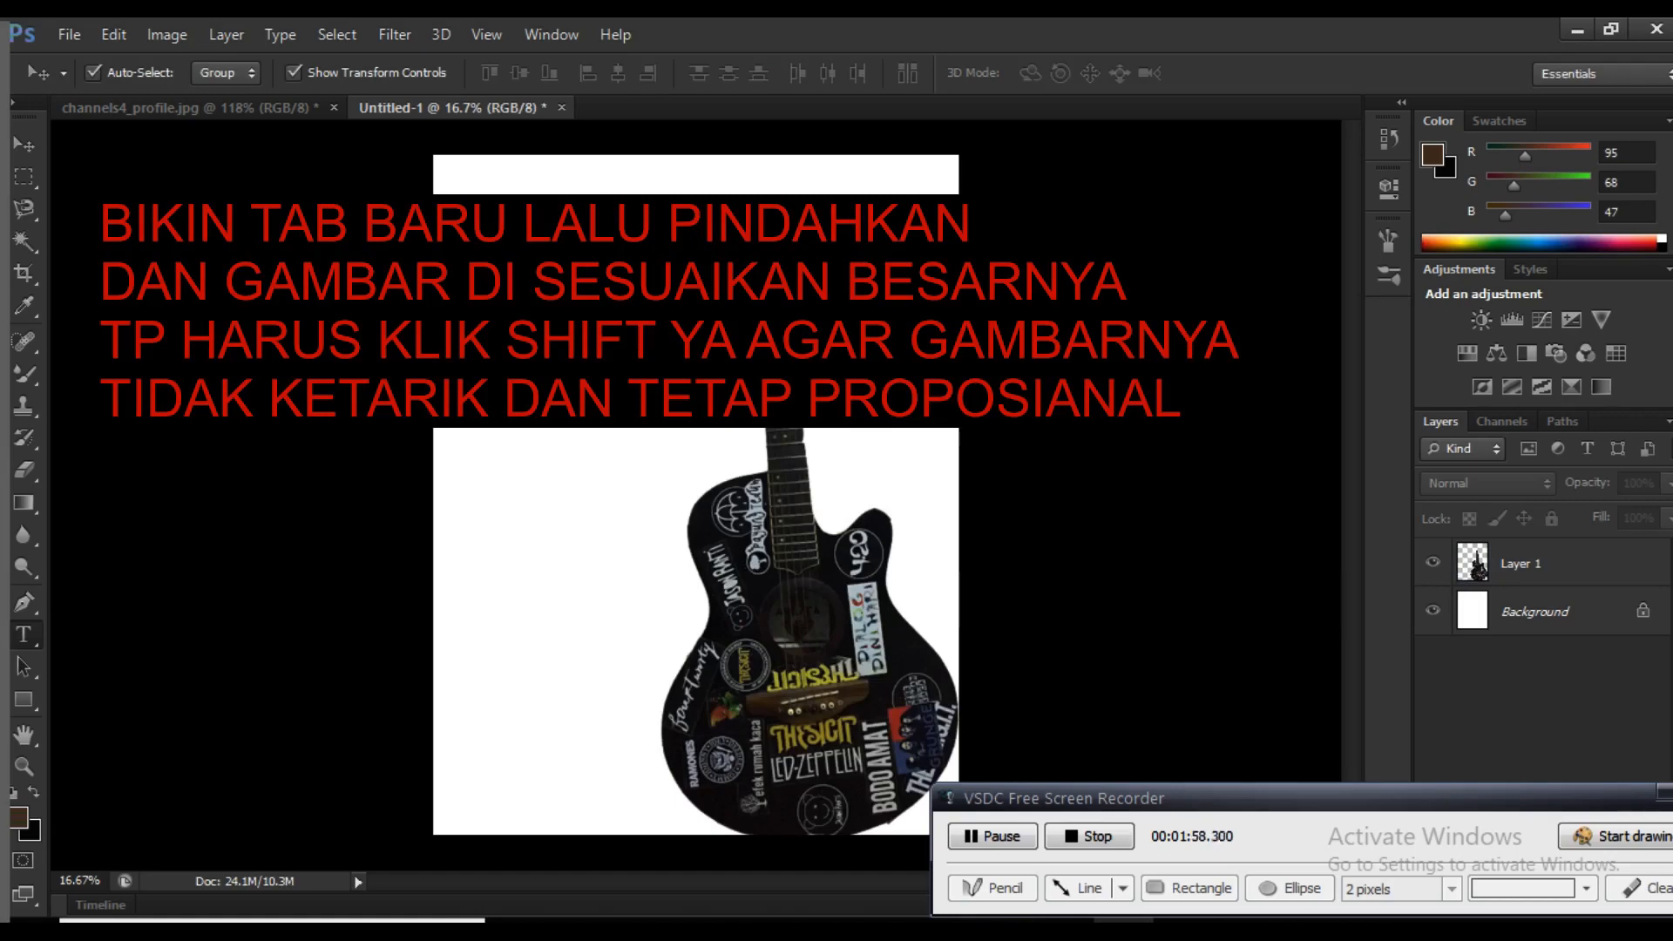
Enlarge the guitar proportionally to about 105%, keeping its lower-right corner in place
key(t)
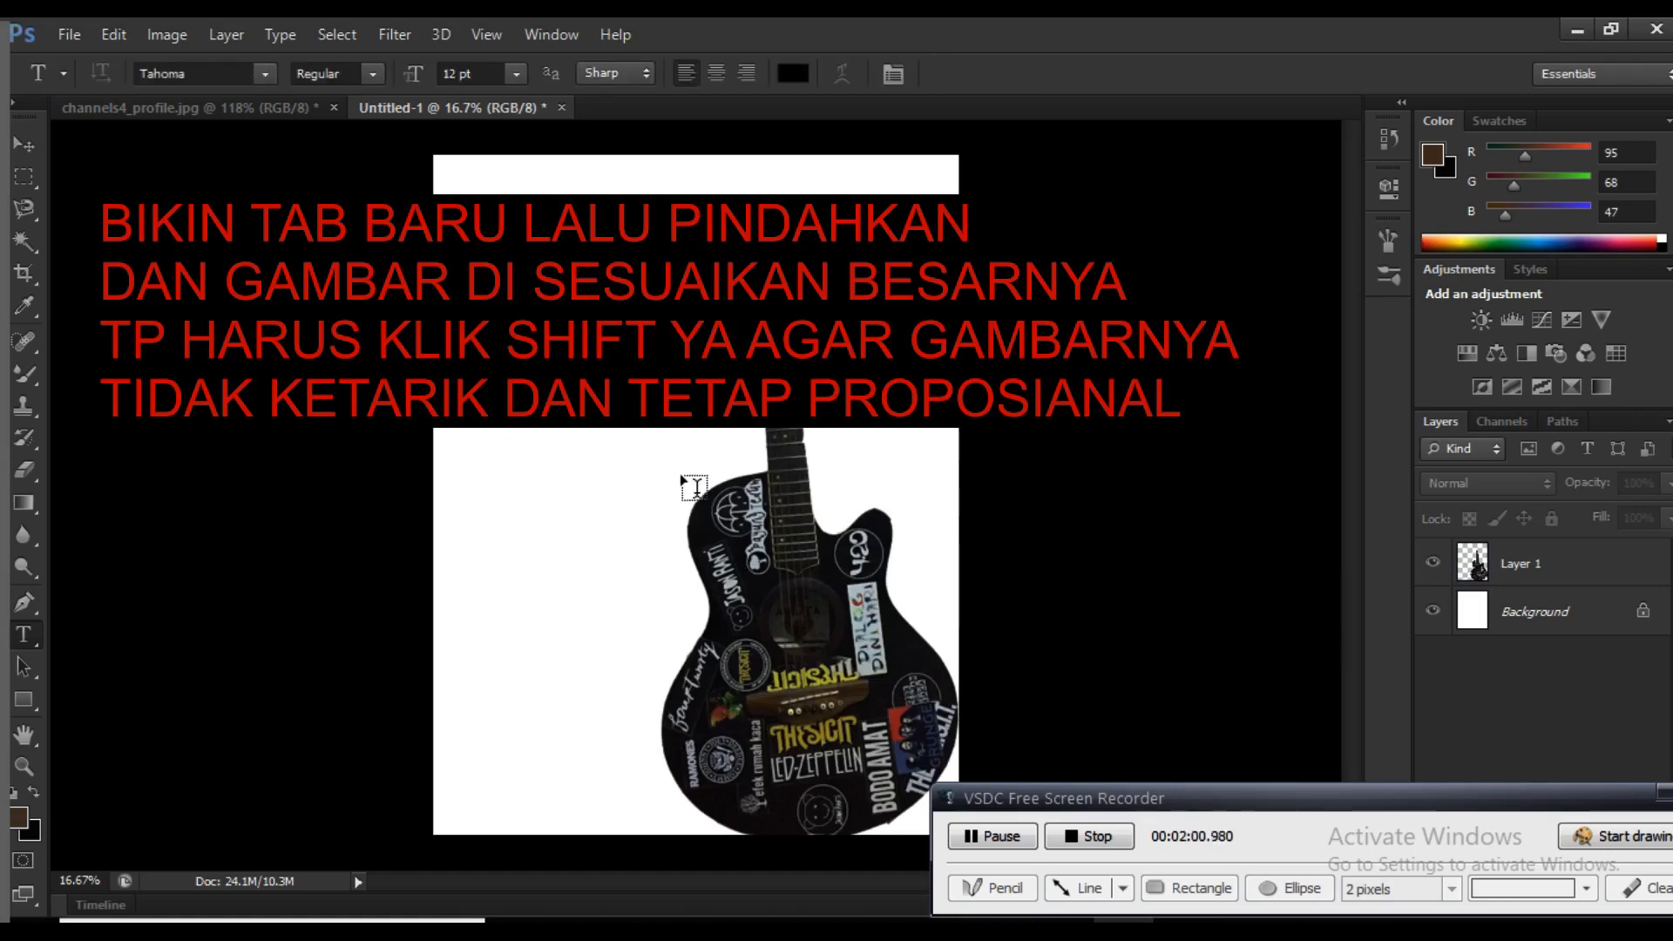
click(24, 144)
click(767, 494)
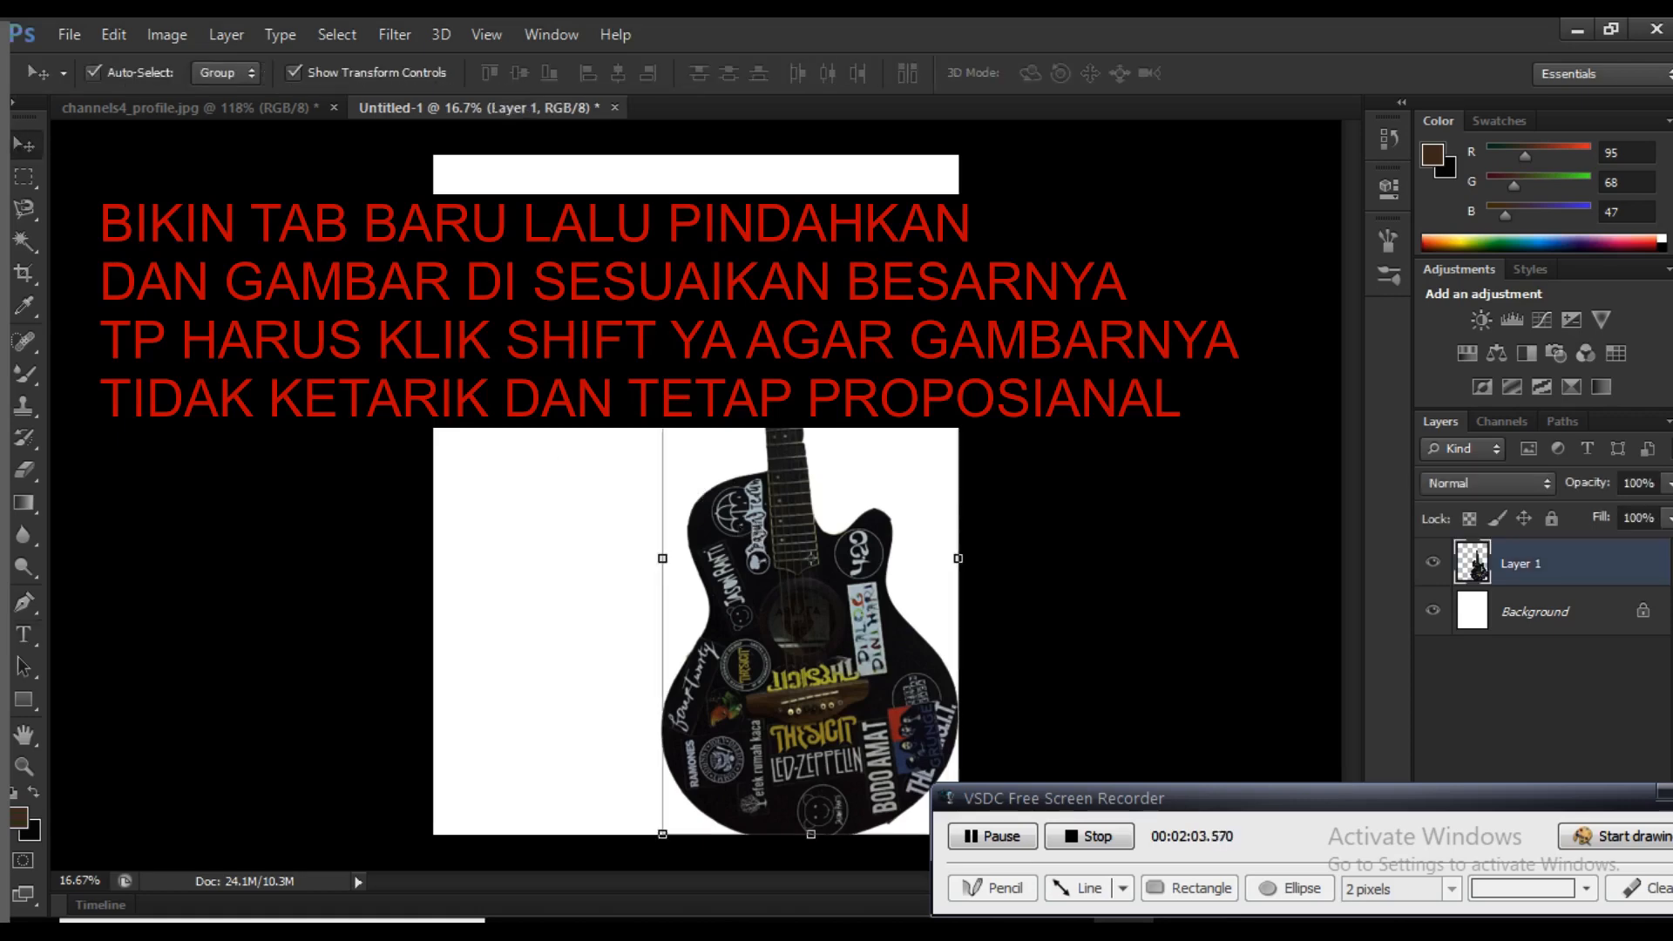
mouse_move(662, 281)
mouse_down()
mouse_move(576, 183)
mouse_move(548, 182)
mouse_move(616, 213)
mouse_move(647, 252)
mouse_up()
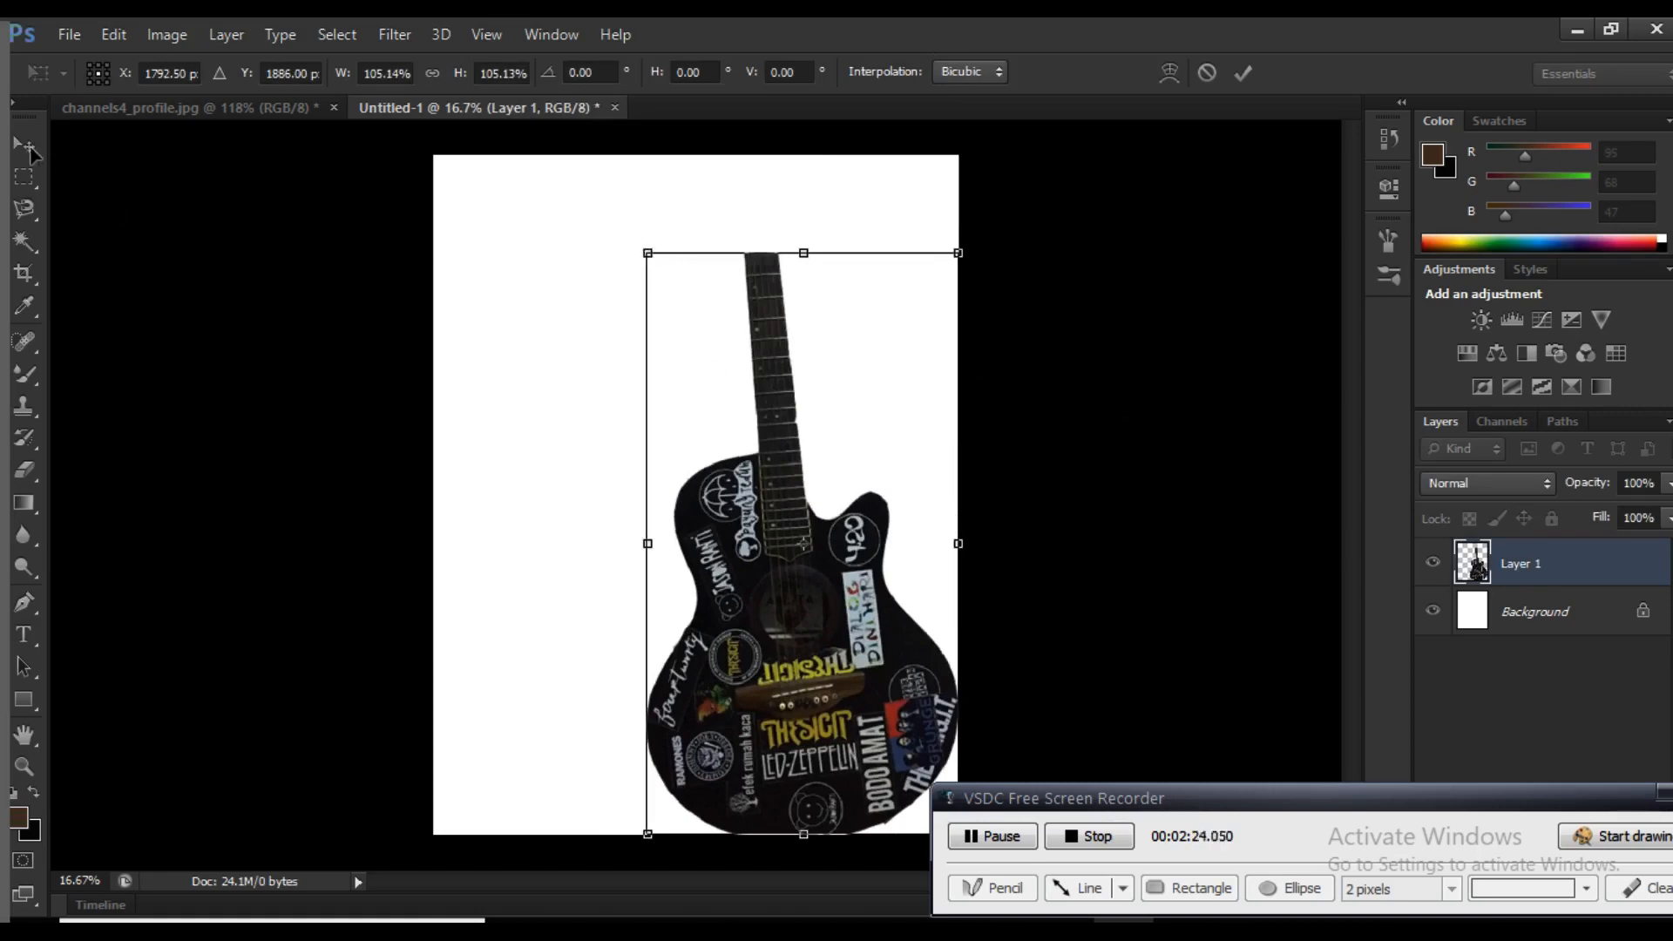
key(Return)
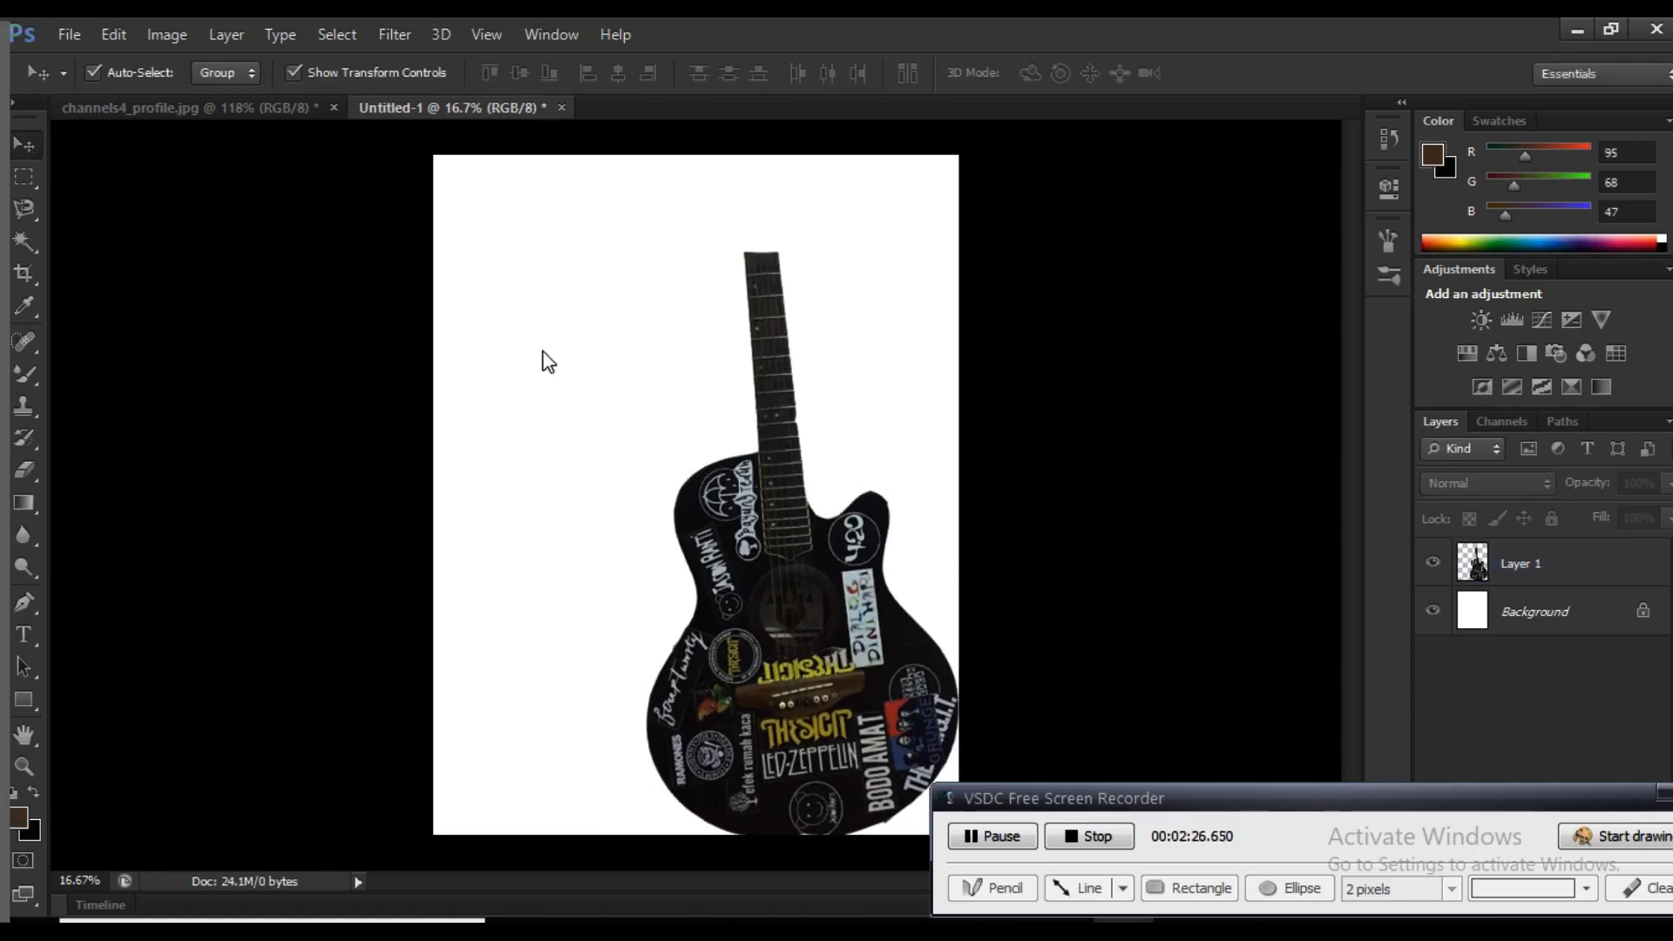
Duplicate the guitar layer and place the copy beneath Layer 1
click(772, 508)
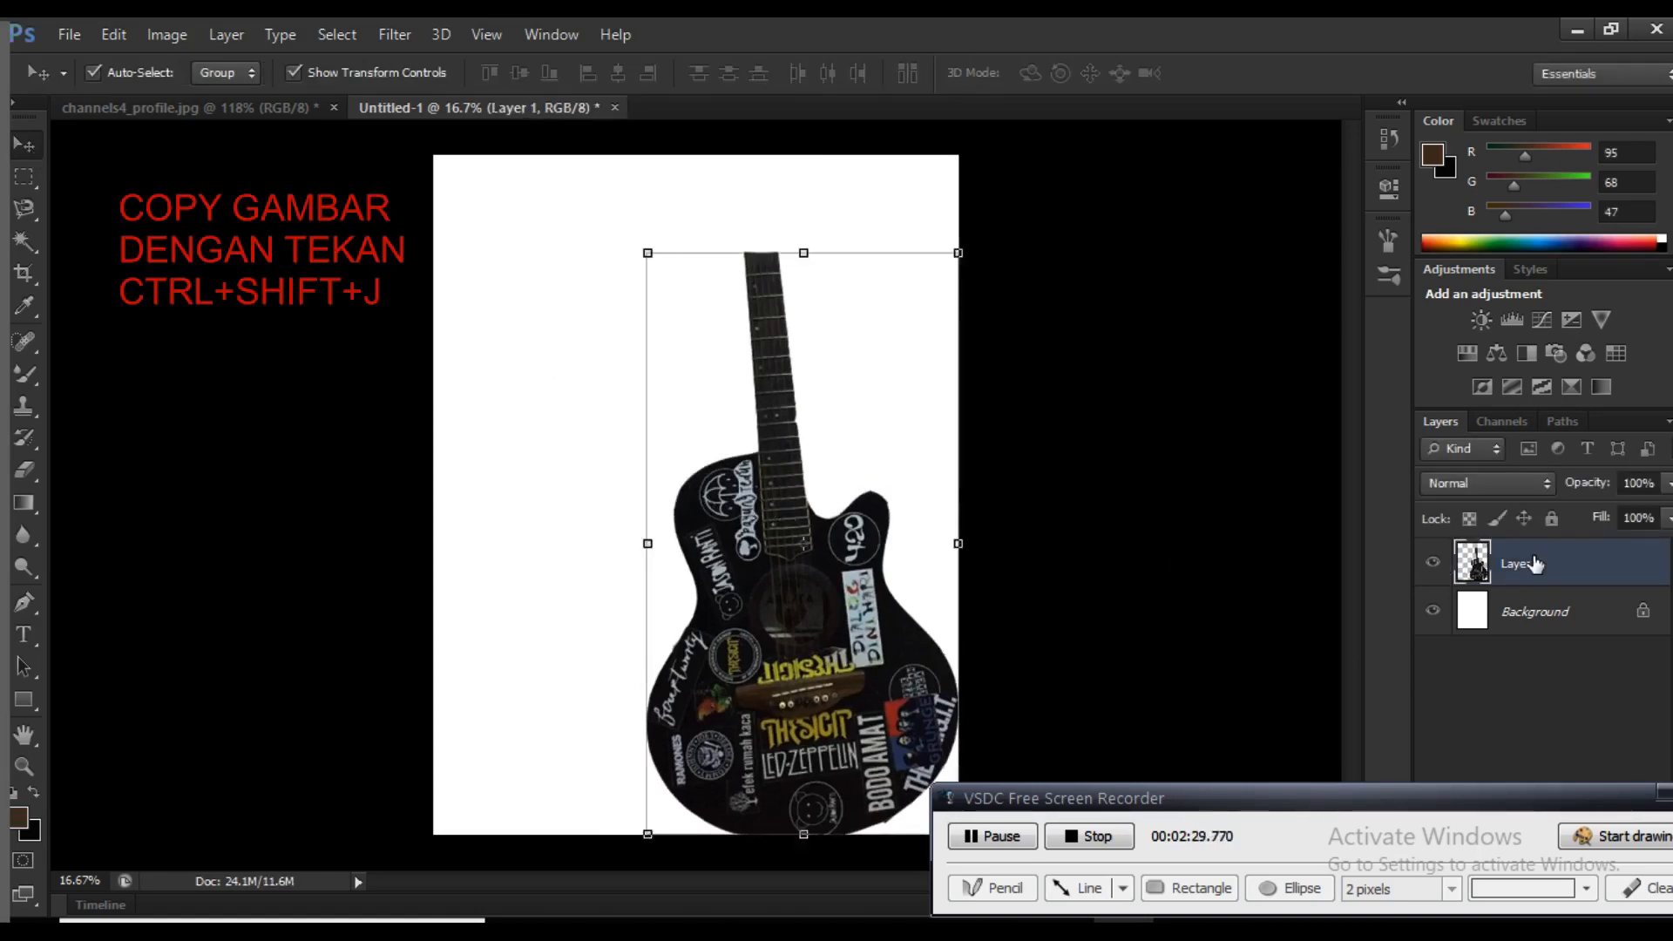
key(ctrl+j)
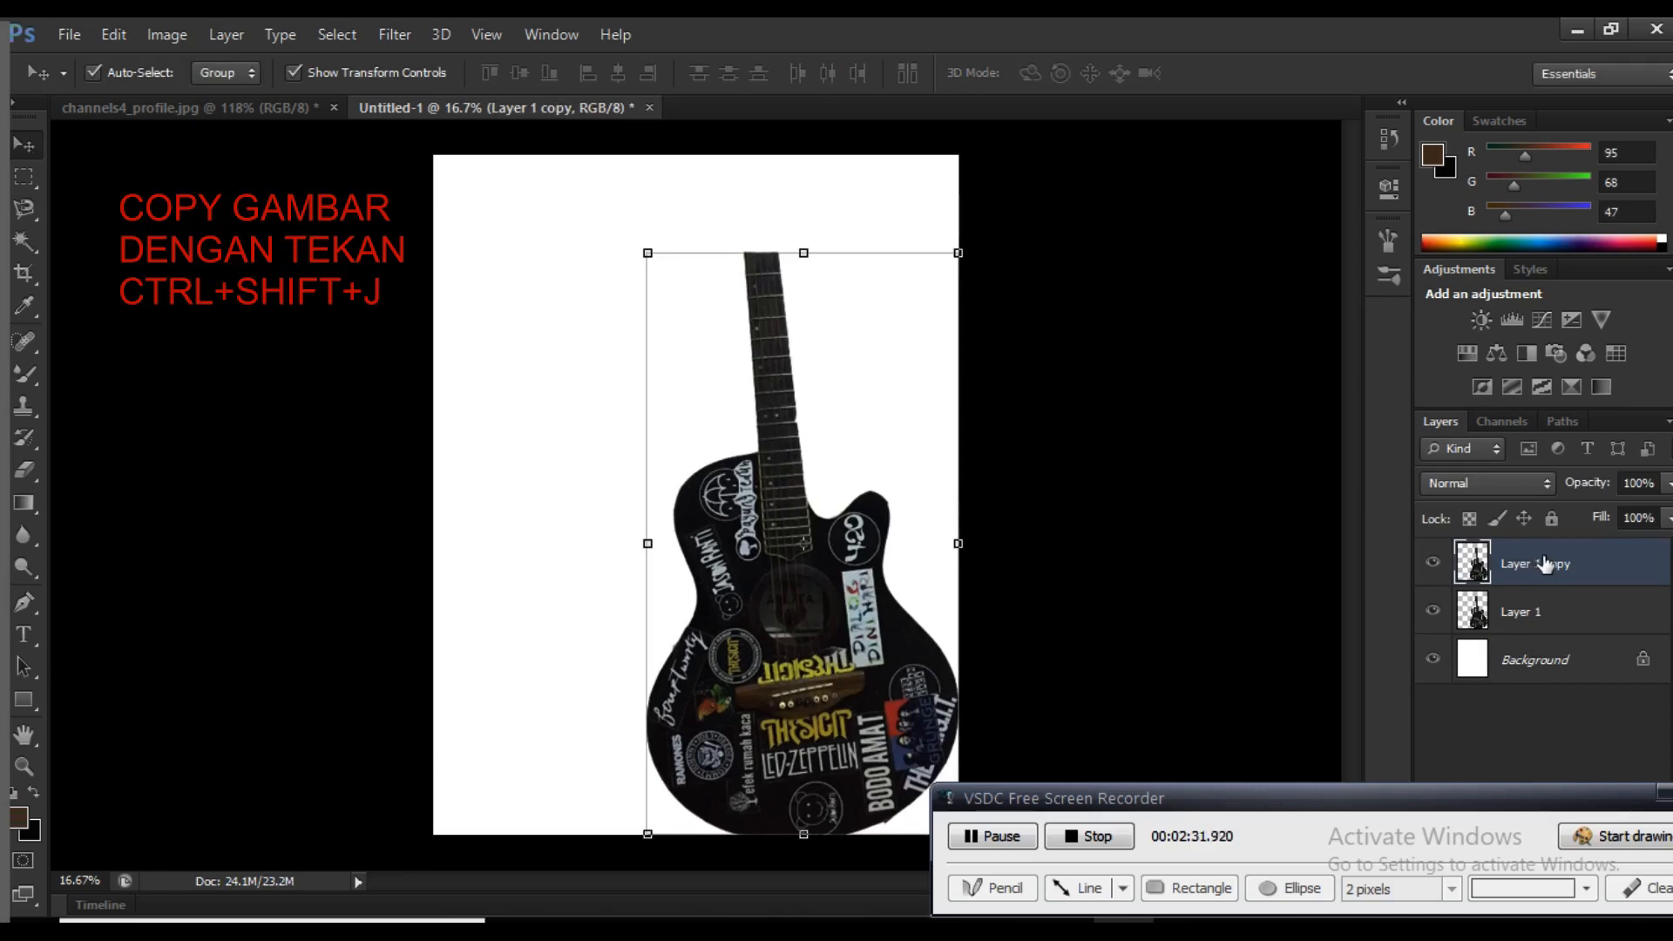
drag(1544, 564, 1579, 630)
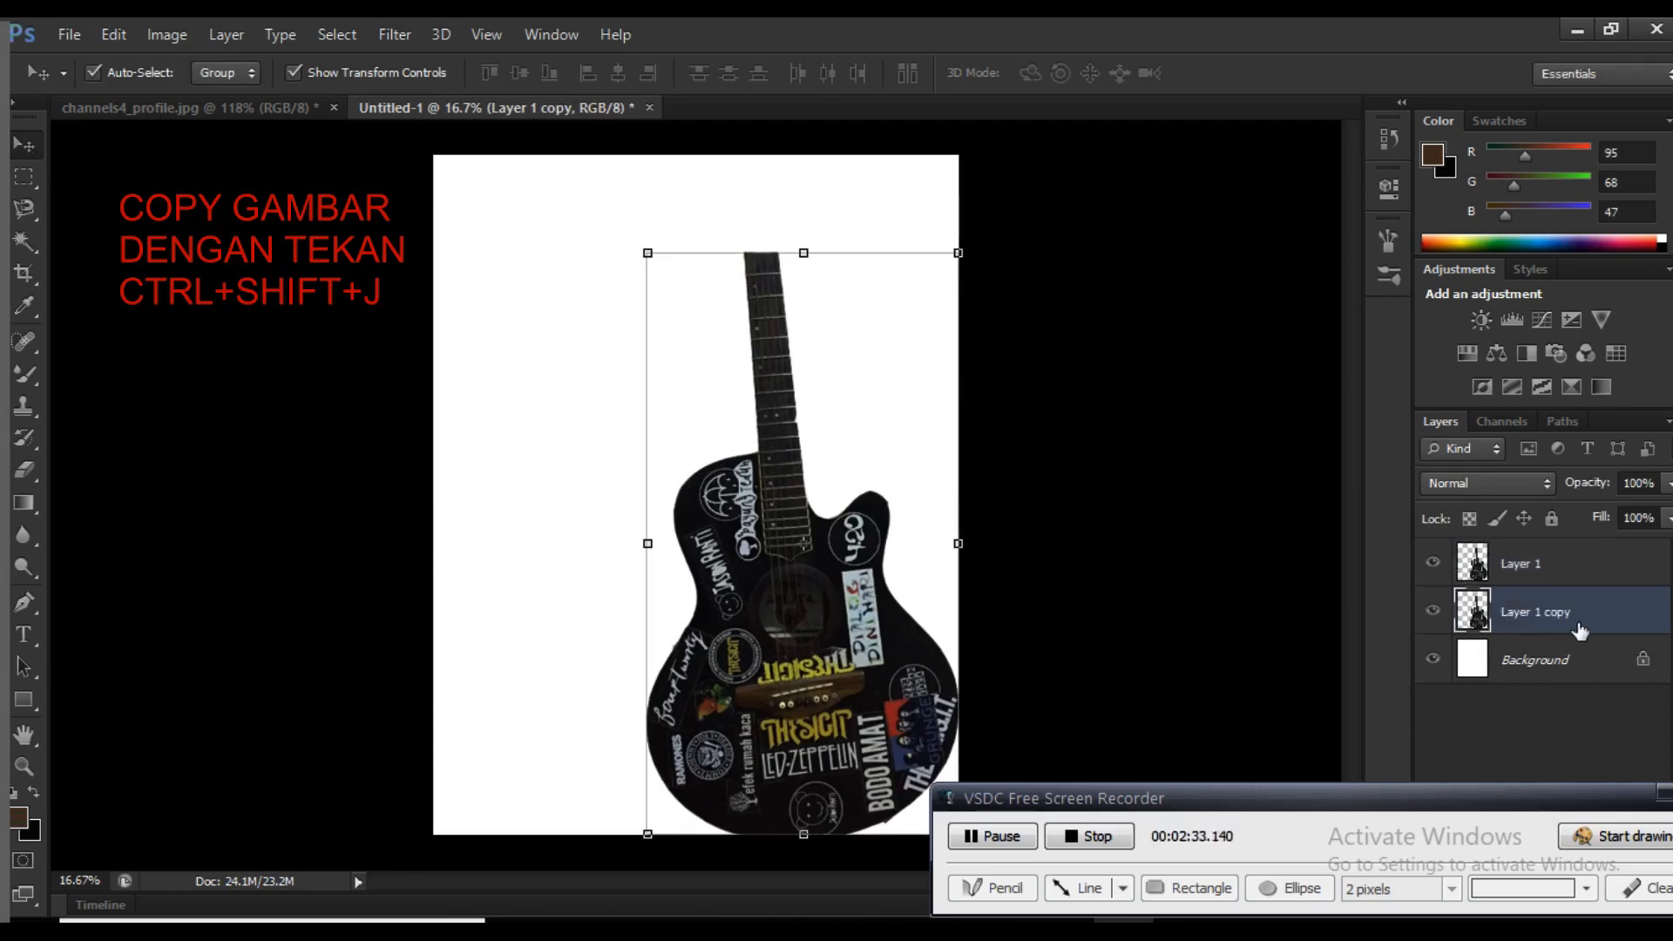
Open Liquify on the Layer 1 copy and pull the guitar's neck into ragged strands up and to the left with a 250 brush
click(400, 32)
click(423, 150)
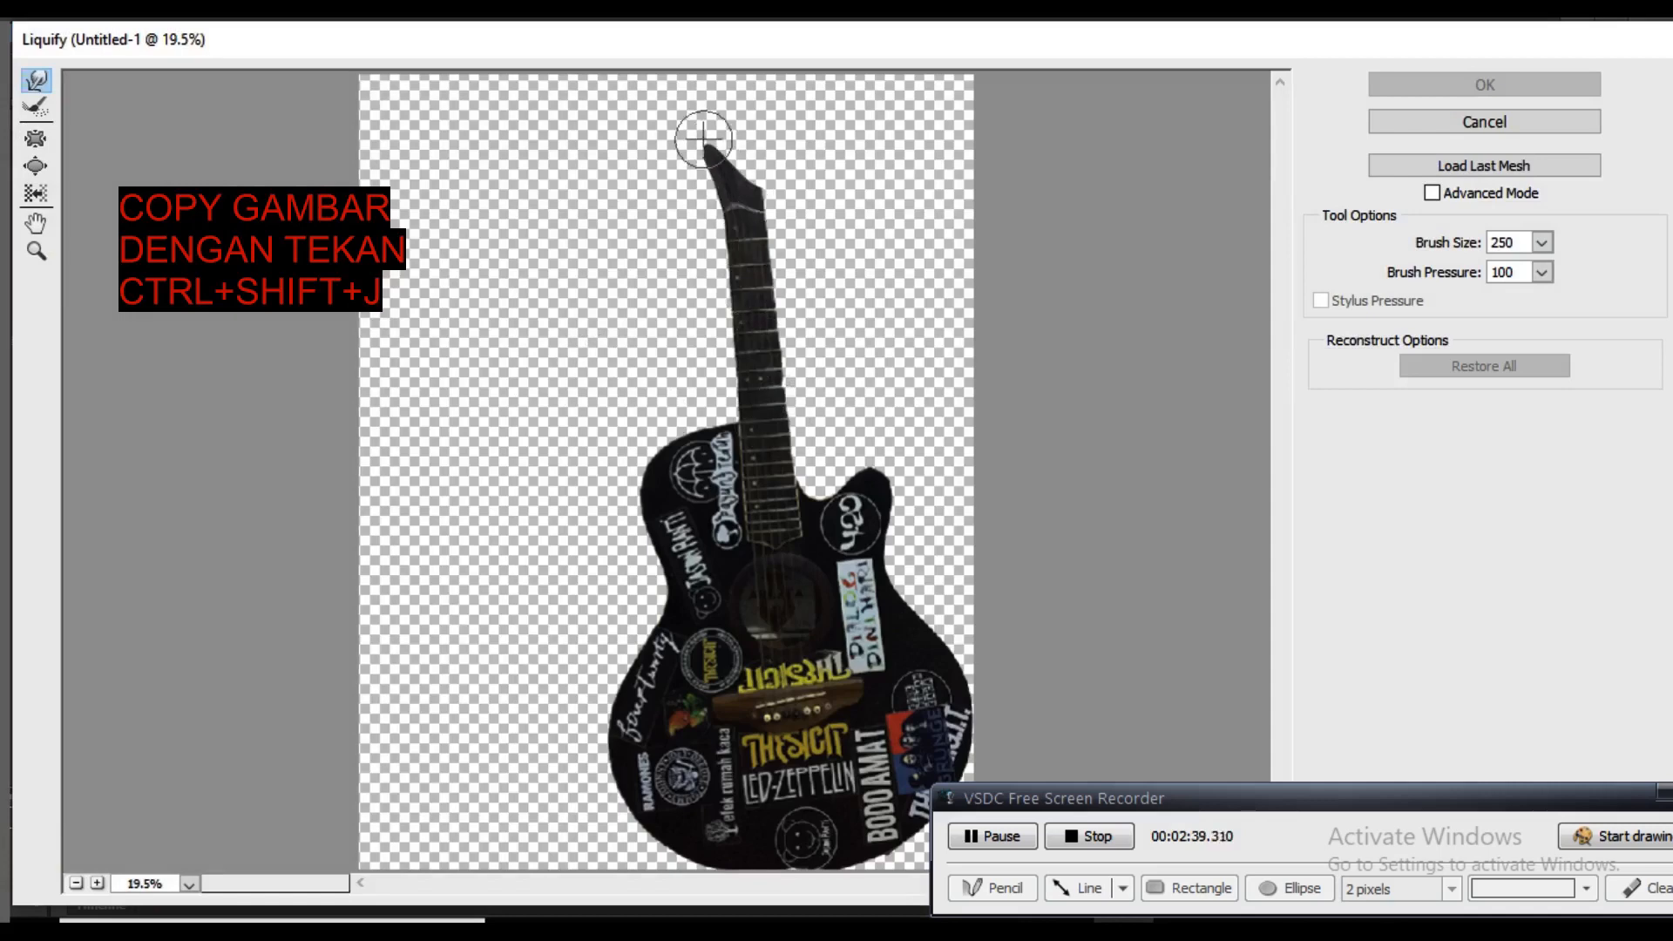
mouse_move(665, 164)
mouse_down()
mouse_move(671, 139)
mouse_move(622, 113)
mouse_up()
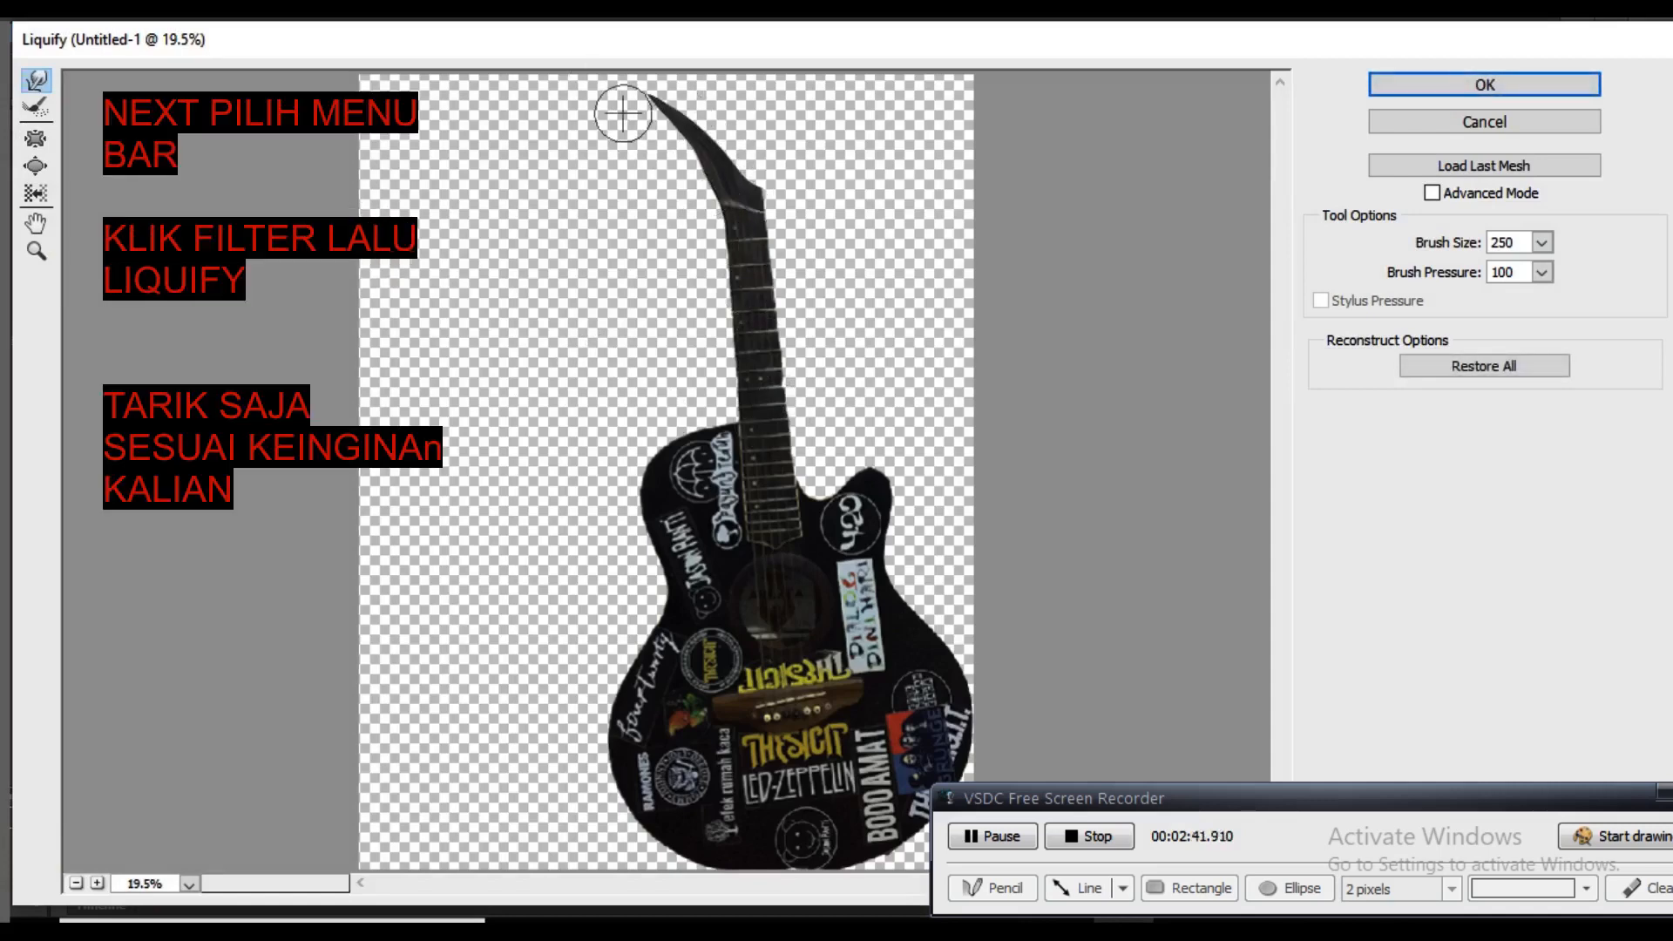
mouse_move(723, 220)
mouse_down()
mouse_move(649, 141)
mouse_move(611, 153)
mouse_up()
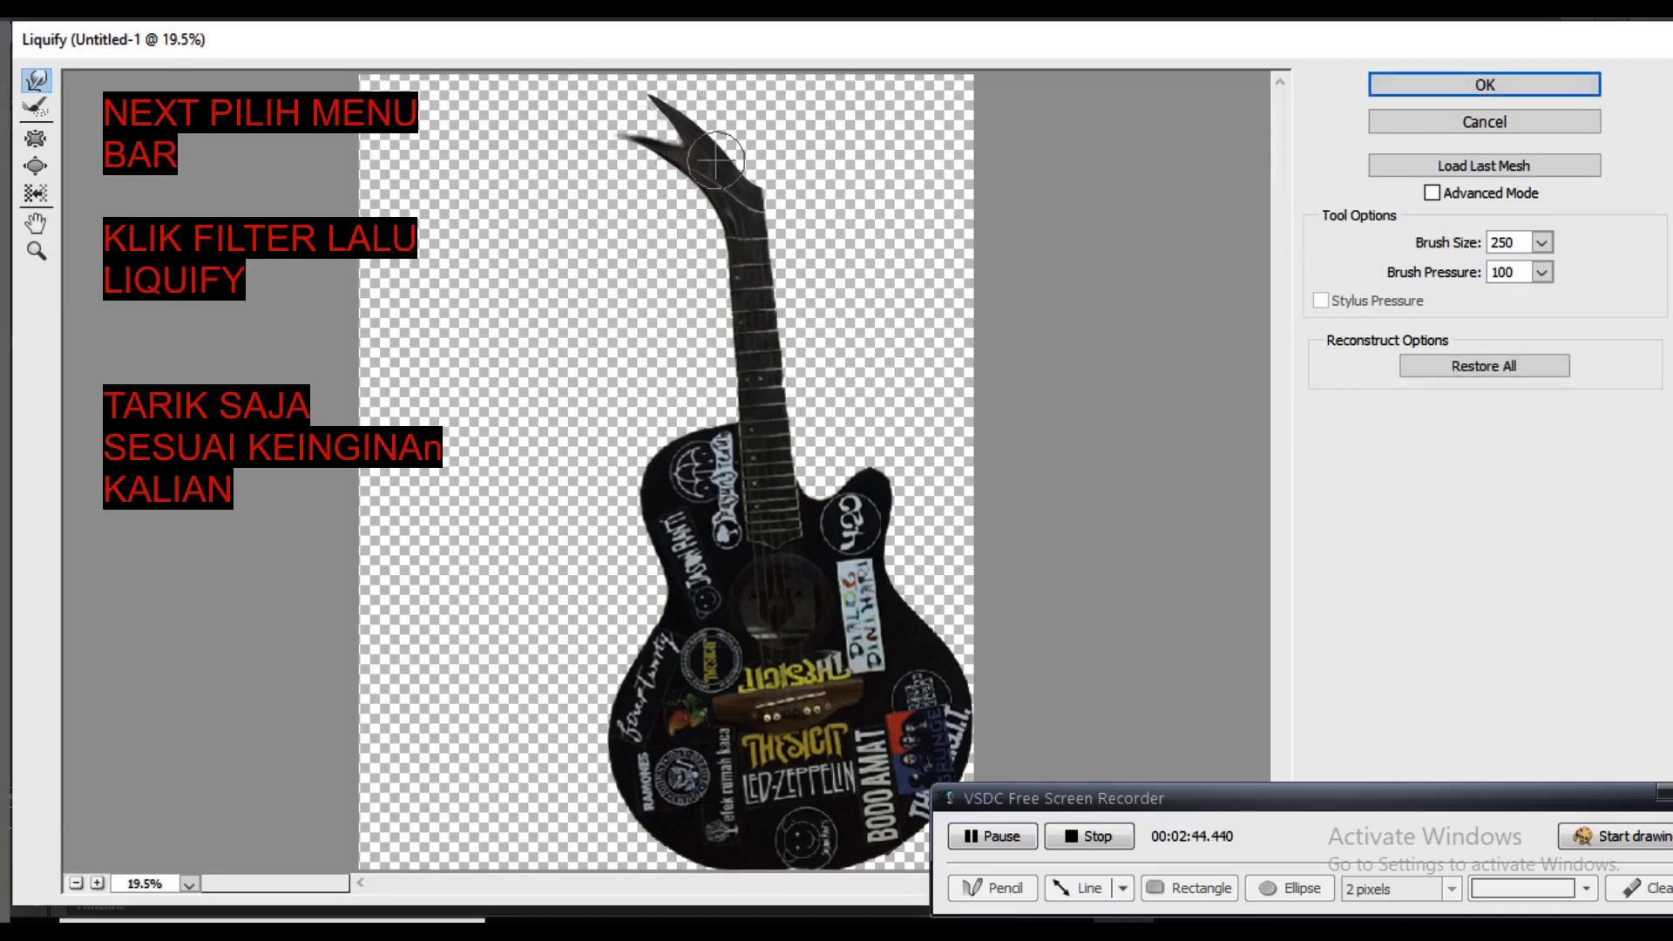
drag(717, 161, 527, 85)
mouse_move(734, 248)
mouse_down()
mouse_move(654, 187)
mouse_move(697, 185)
mouse_move(509, 137)
mouse_move(569, 142)
mouse_move(521, 134)
mouse_up()
mouse_move(609, 131)
mouse_down()
mouse_move(530, 105)
mouse_move(512, 129)
mouse_up()
drag(744, 324, 632, 178)
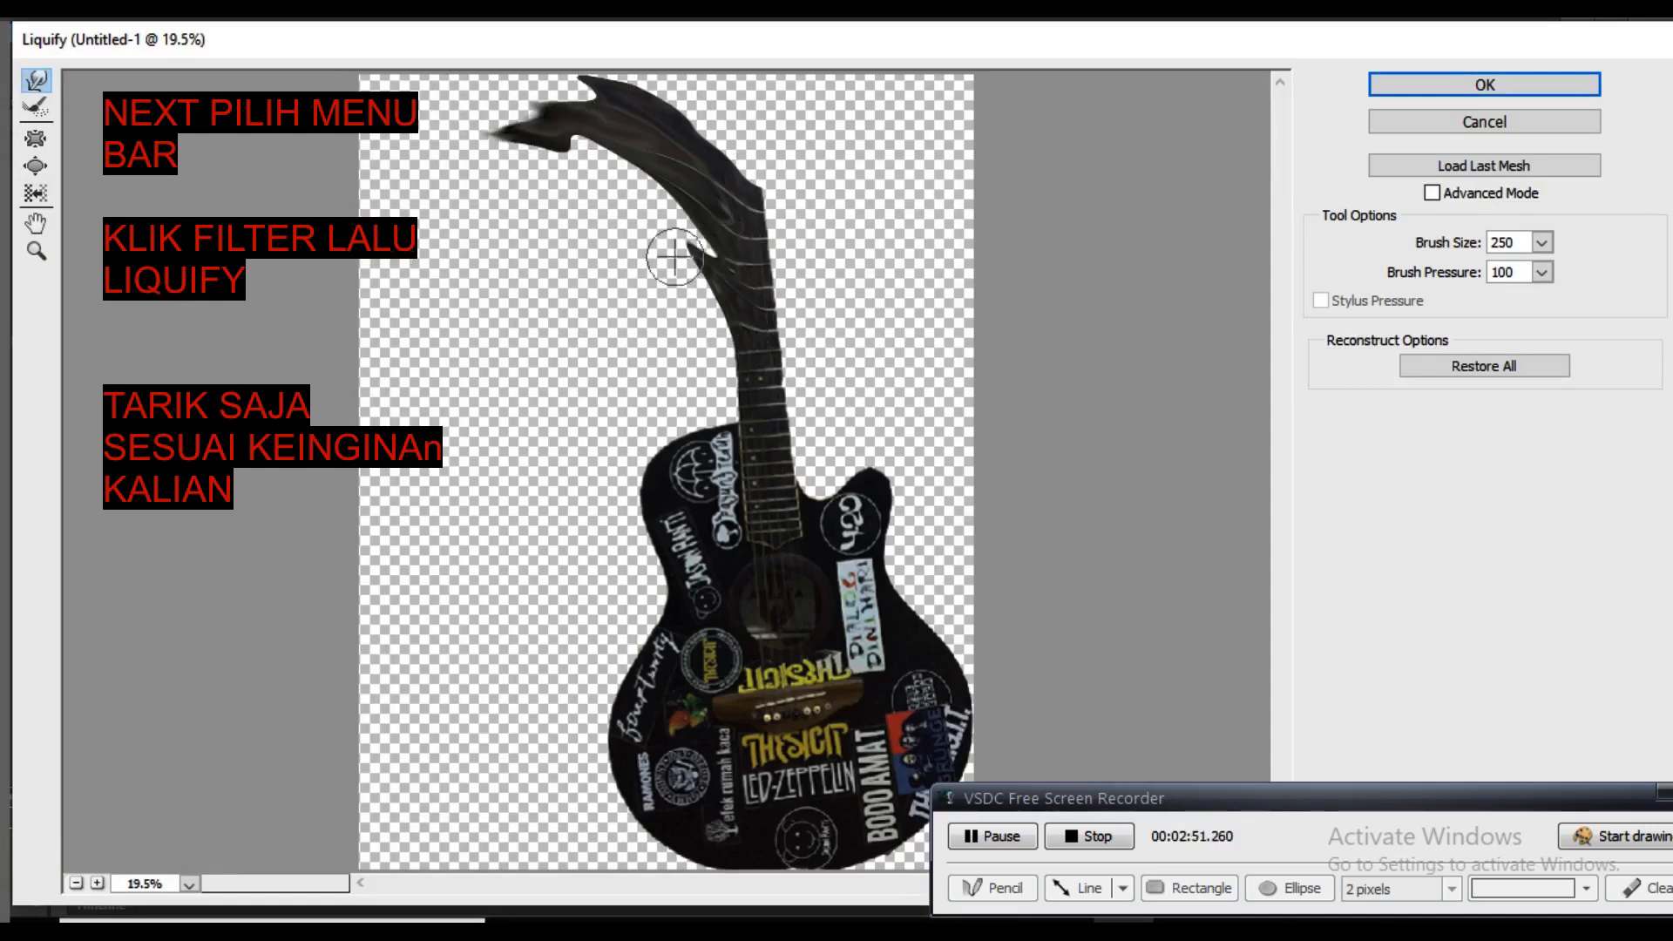
mouse_move(704, 250)
mouse_down()
mouse_move(568, 154)
mouse_move(692, 227)
mouse_move(559, 165)
mouse_move(653, 179)
mouse_move(544, 162)
mouse_up()
drag(634, 168, 435, 172)
drag(628, 129, 384, 152)
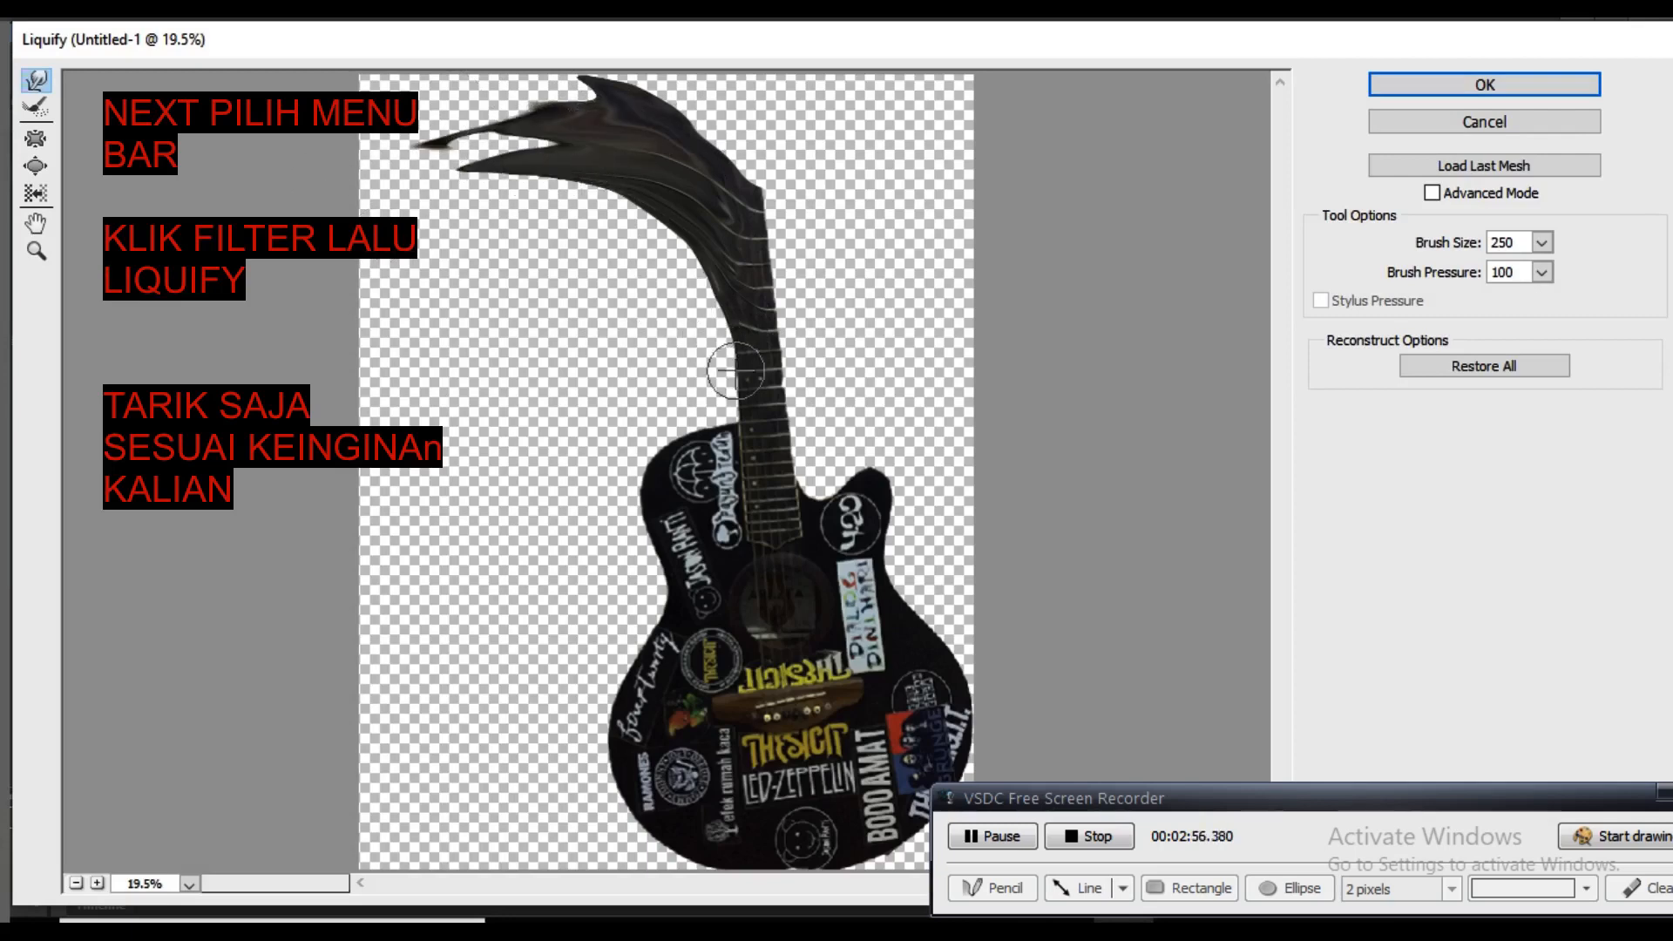
drag(736, 371, 624, 234)
drag(702, 325, 614, 194)
mouse_move(672, 256)
mouse_down()
mouse_move(571, 207)
mouse_move(703, 251)
mouse_move(528, 206)
mouse_up()
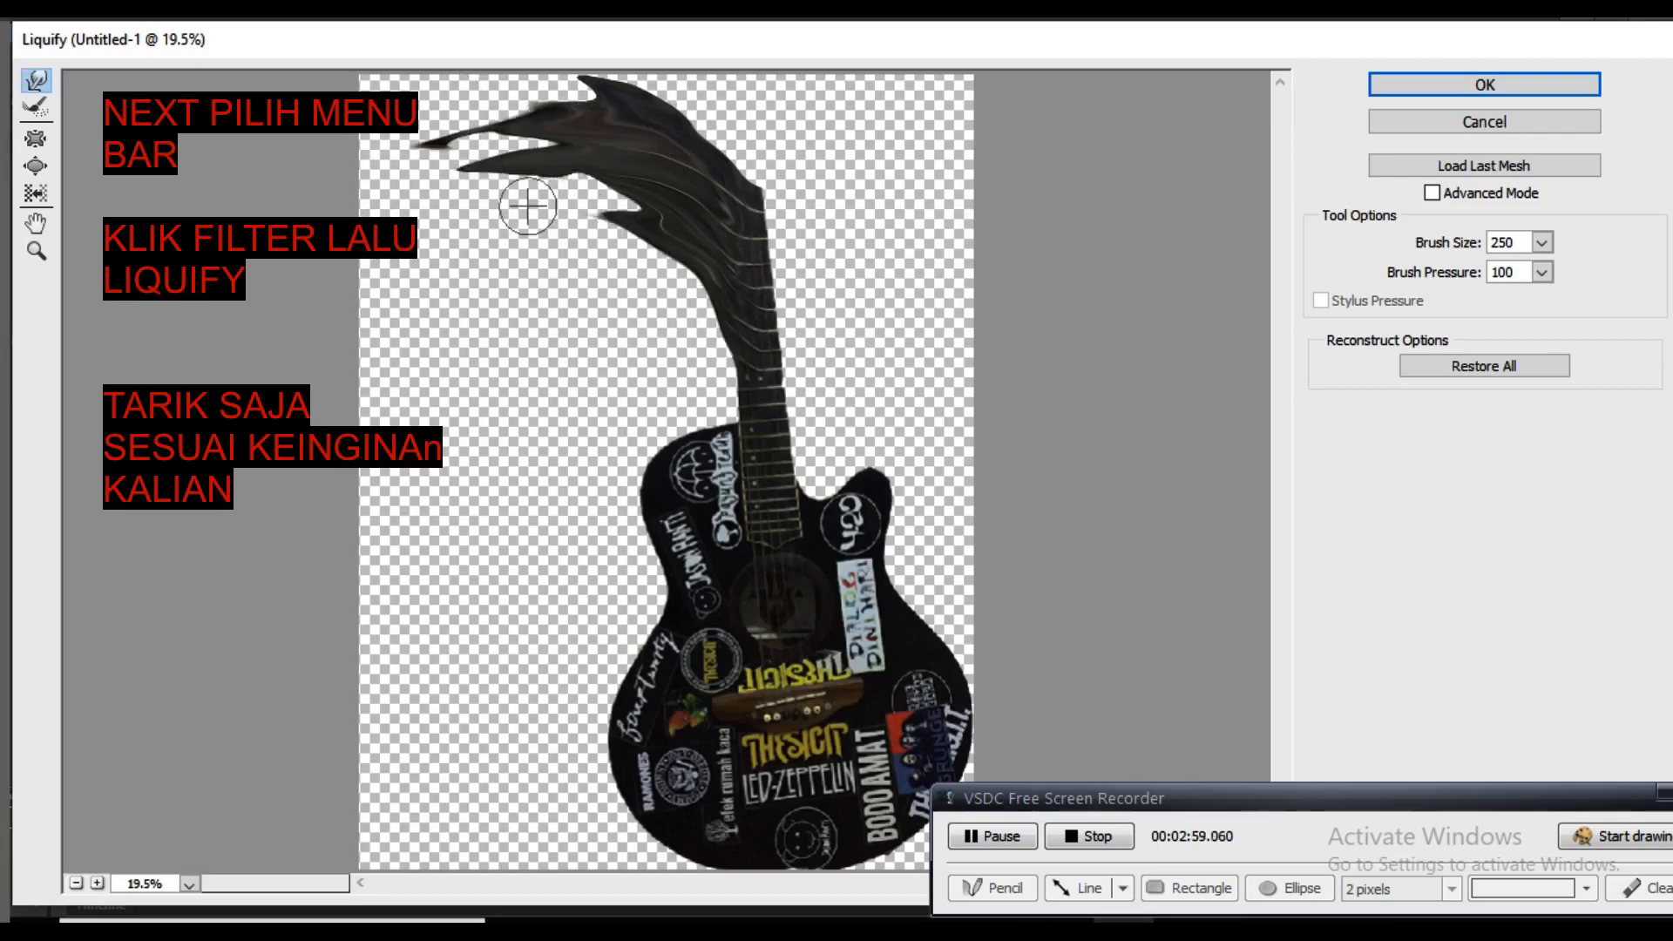
mouse_move(652, 213)
mouse_down()
mouse_move(501, 194)
mouse_move(617, 195)
mouse_move(502, 171)
mouse_up()
drag(733, 436, 625, 279)
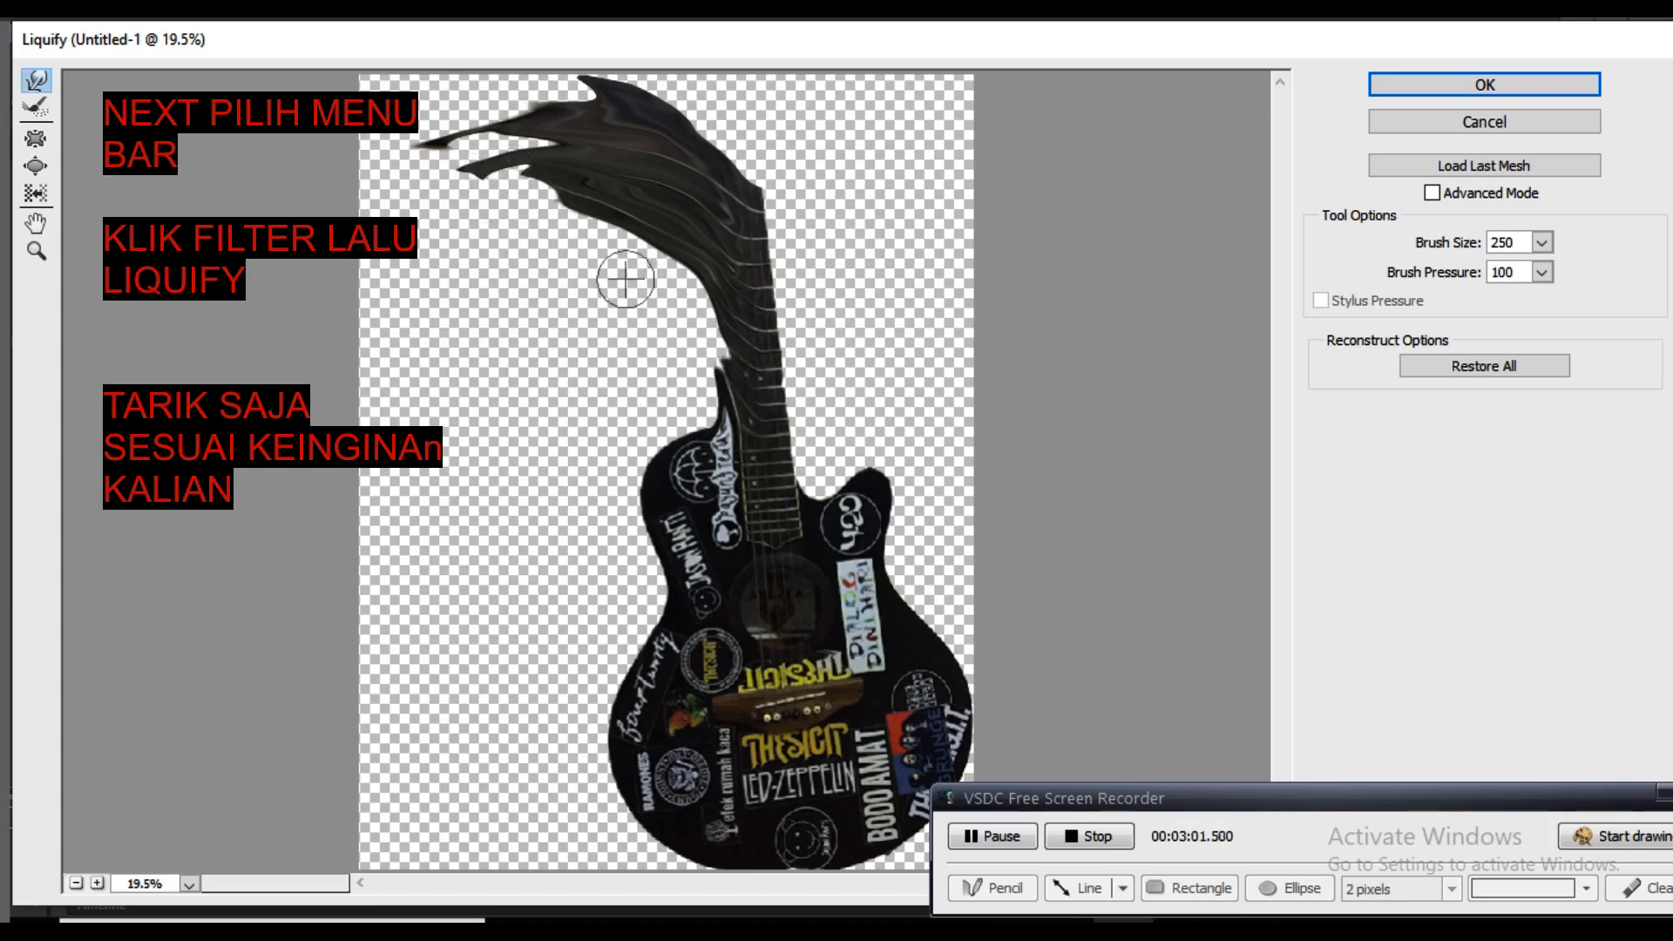
drag(730, 368, 590, 254)
mouse_move(706, 318)
mouse_down()
mouse_move(500, 246)
mouse_move(708, 310)
mouse_move(671, 275)
mouse_move(479, 243)
mouse_up()
drag(708, 283, 529, 237)
drag(635, 257, 413, 198)
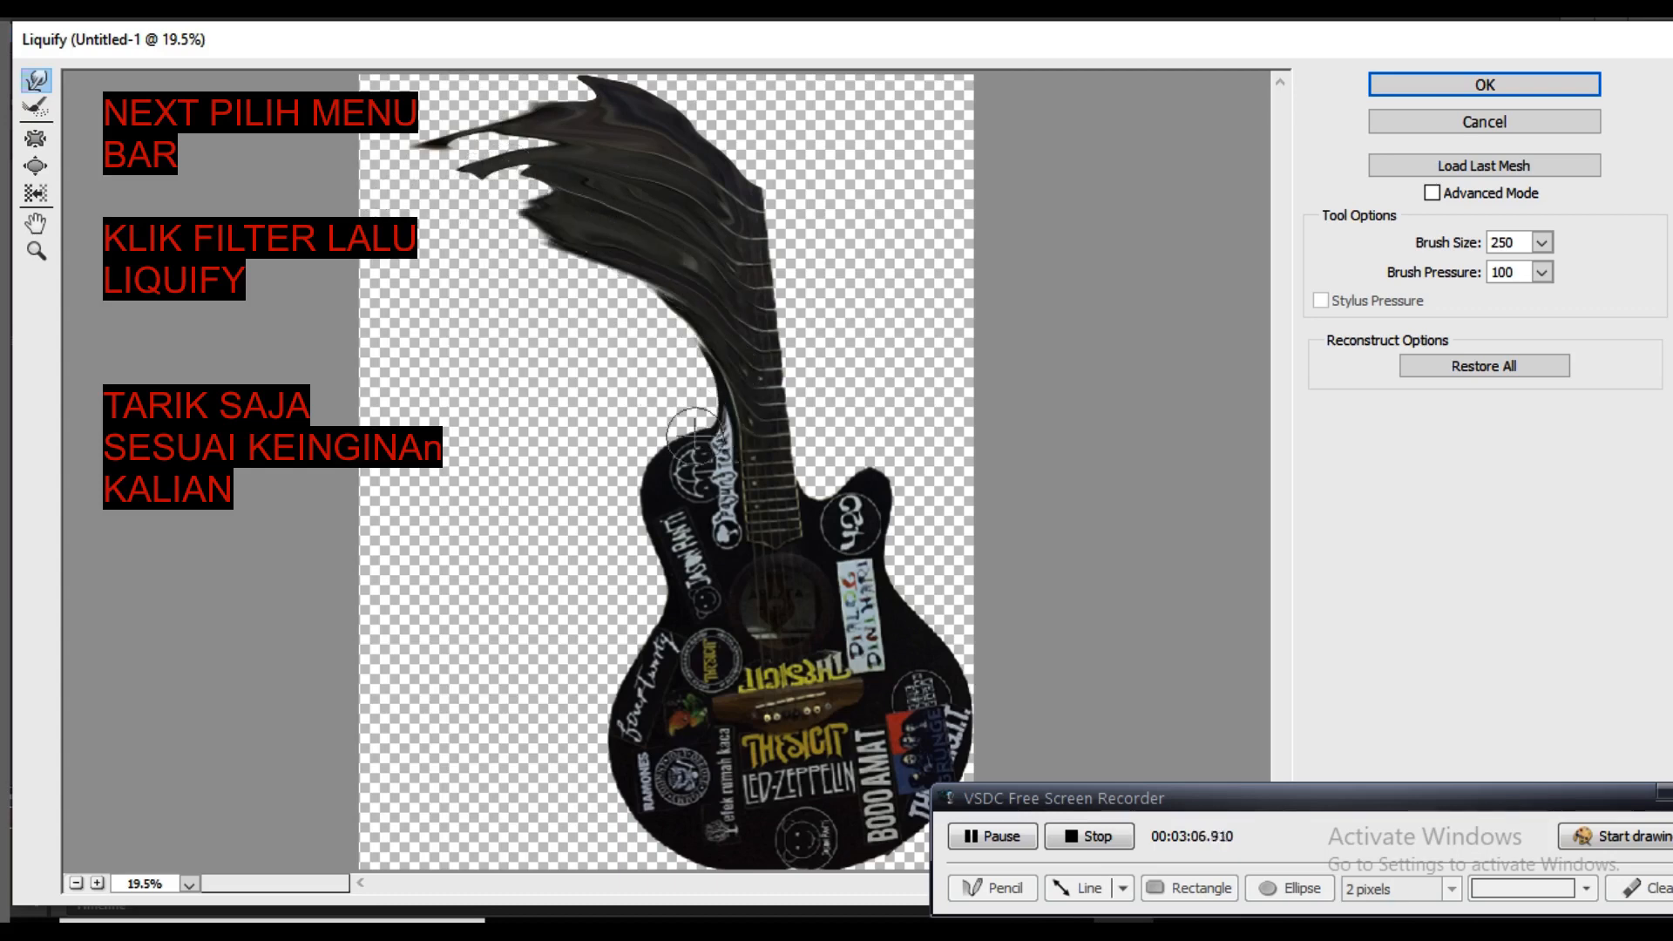
Warp the base of the neck and the guitar's left shoulder into long strands reaching toward the canvas's left edge
drag(718, 427, 557, 249)
drag(710, 389, 587, 303)
drag(691, 359, 623, 306)
mouse_move(687, 332)
mouse_down()
mouse_move(624, 309)
mouse_move(650, 305)
mouse_move(537, 269)
mouse_move(636, 288)
mouse_move(544, 234)
mouse_up()
mouse_move(683, 313)
mouse_down()
mouse_move(545, 251)
mouse_move(558, 262)
mouse_move(515, 305)
mouse_move(453, 288)
mouse_up()
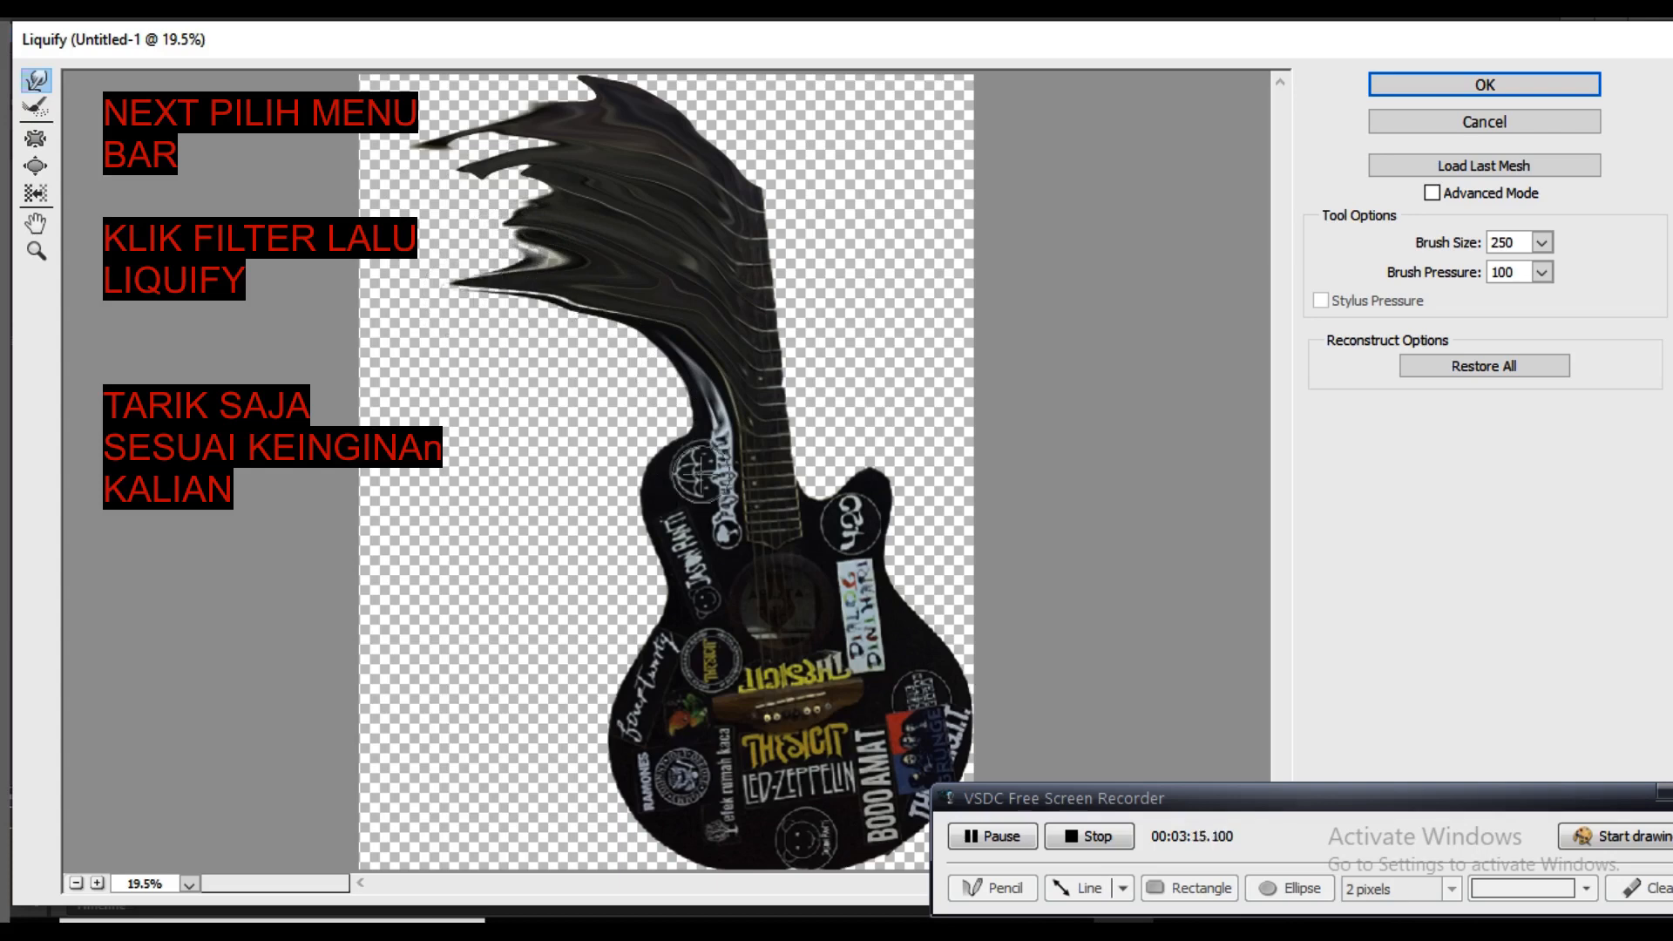
drag(688, 436, 445, 377)
mouse_move(680, 412)
mouse_down()
mouse_move(450, 370)
mouse_move(651, 393)
mouse_move(497, 338)
mouse_move(675, 411)
mouse_move(655, 379)
mouse_move(697, 389)
mouse_move(431, 328)
mouse_up()
drag(626, 392, 432, 360)
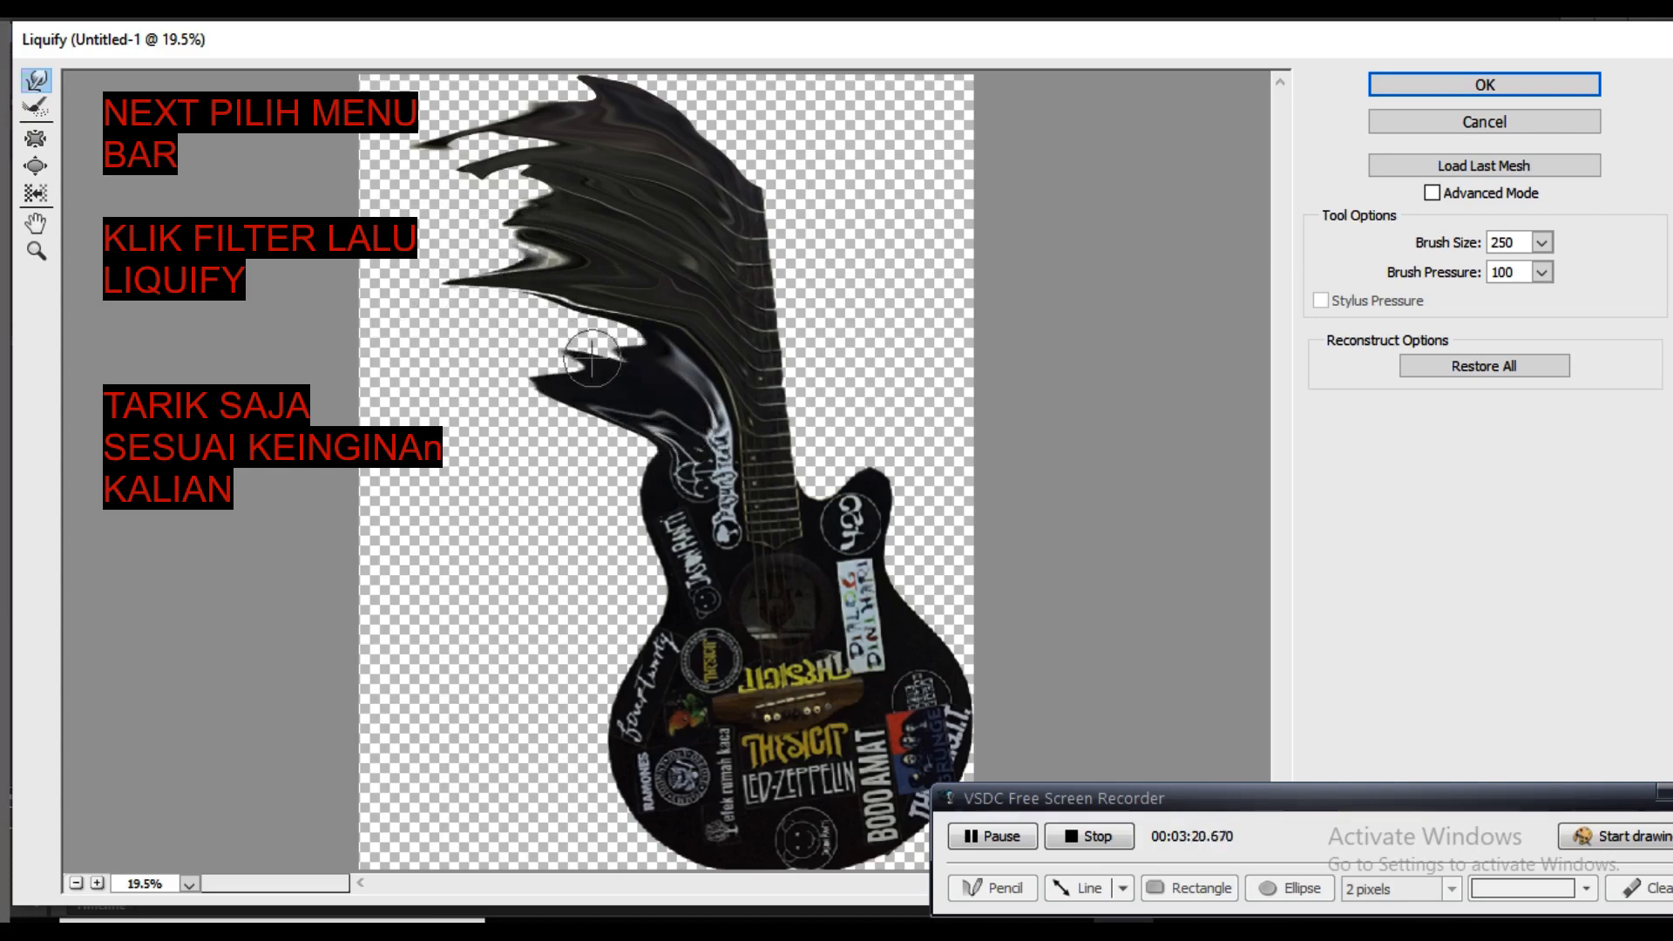
drag(591, 357, 534, 353)
mouse_move(645, 357)
mouse_down()
mouse_move(452, 315)
mouse_move(652, 354)
mouse_move(400, 314)
mouse_up()
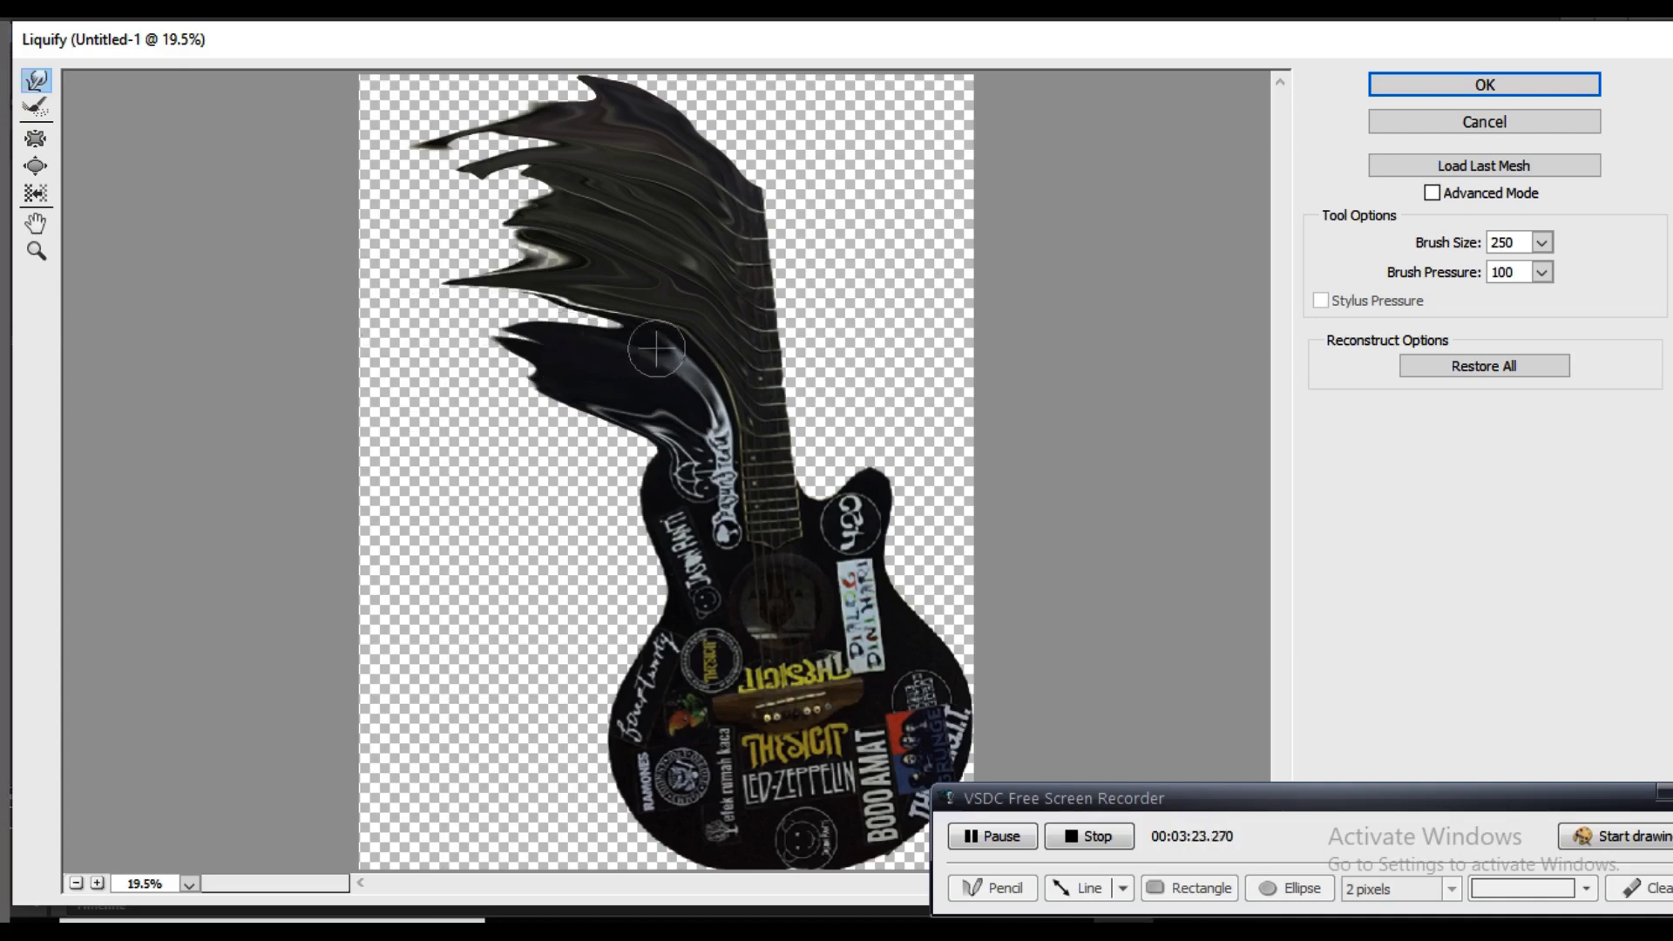
drag(656, 348, 400, 307)
mouse_move(608, 335)
mouse_down()
mouse_move(534, 298)
mouse_move(563, 333)
mouse_move(544, 311)
mouse_move(417, 296)
mouse_up()
drag(533, 298, 382, 298)
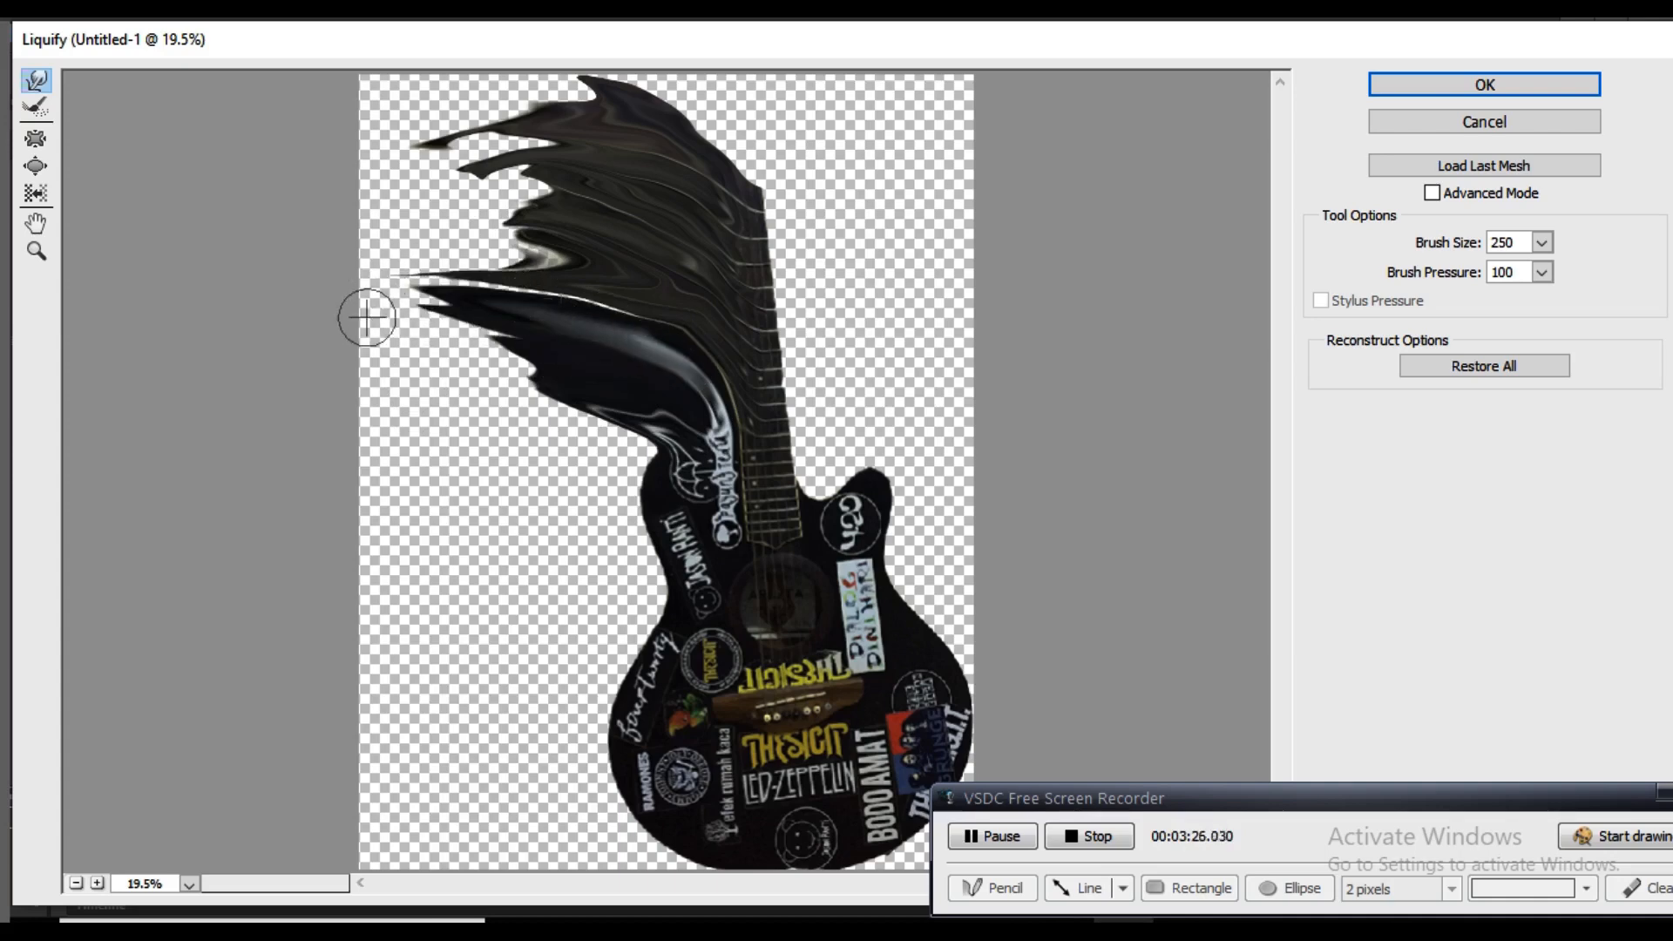
mouse_move(660, 495)
mouse_down()
mouse_move(627, 455)
mouse_move(438, 356)
mouse_up()
drag(646, 449, 448, 381)
drag(616, 531, 450, 466)
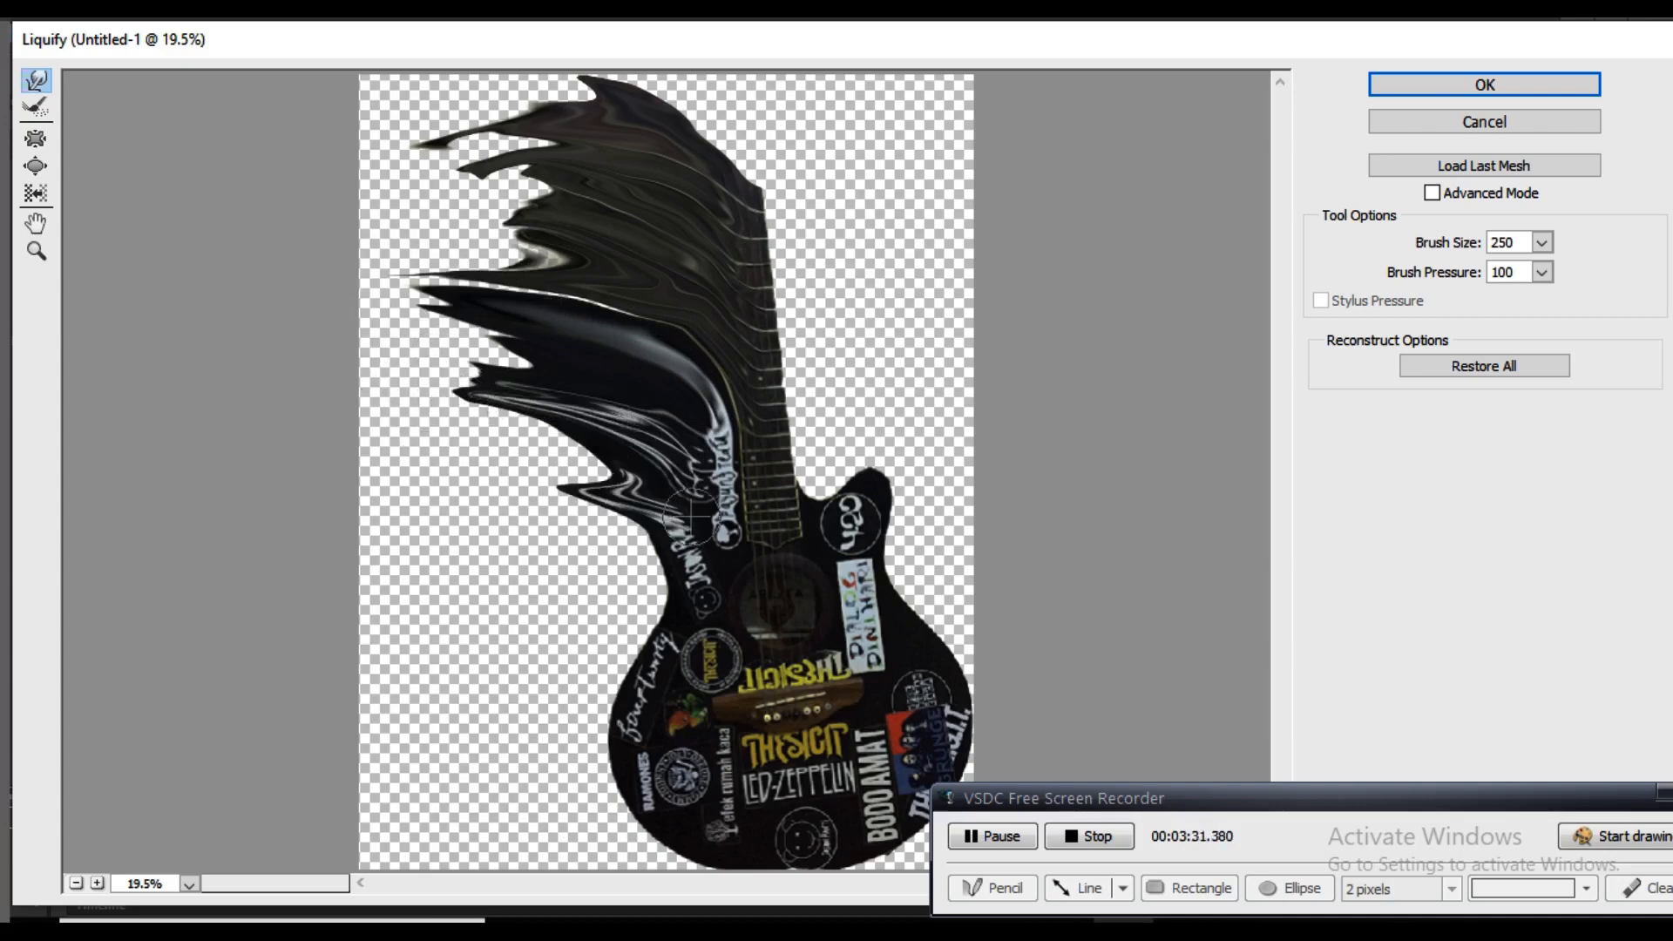
drag(684, 505, 430, 424)
mouse_move(585, 469)
mouse_down()
mouse_move(431, 425)
mouse_move(438, 396)
mouse_move(438, 442)
mouse_up()
drag(677, 594, 505, 473)
drag(660, 548, 419, 462)
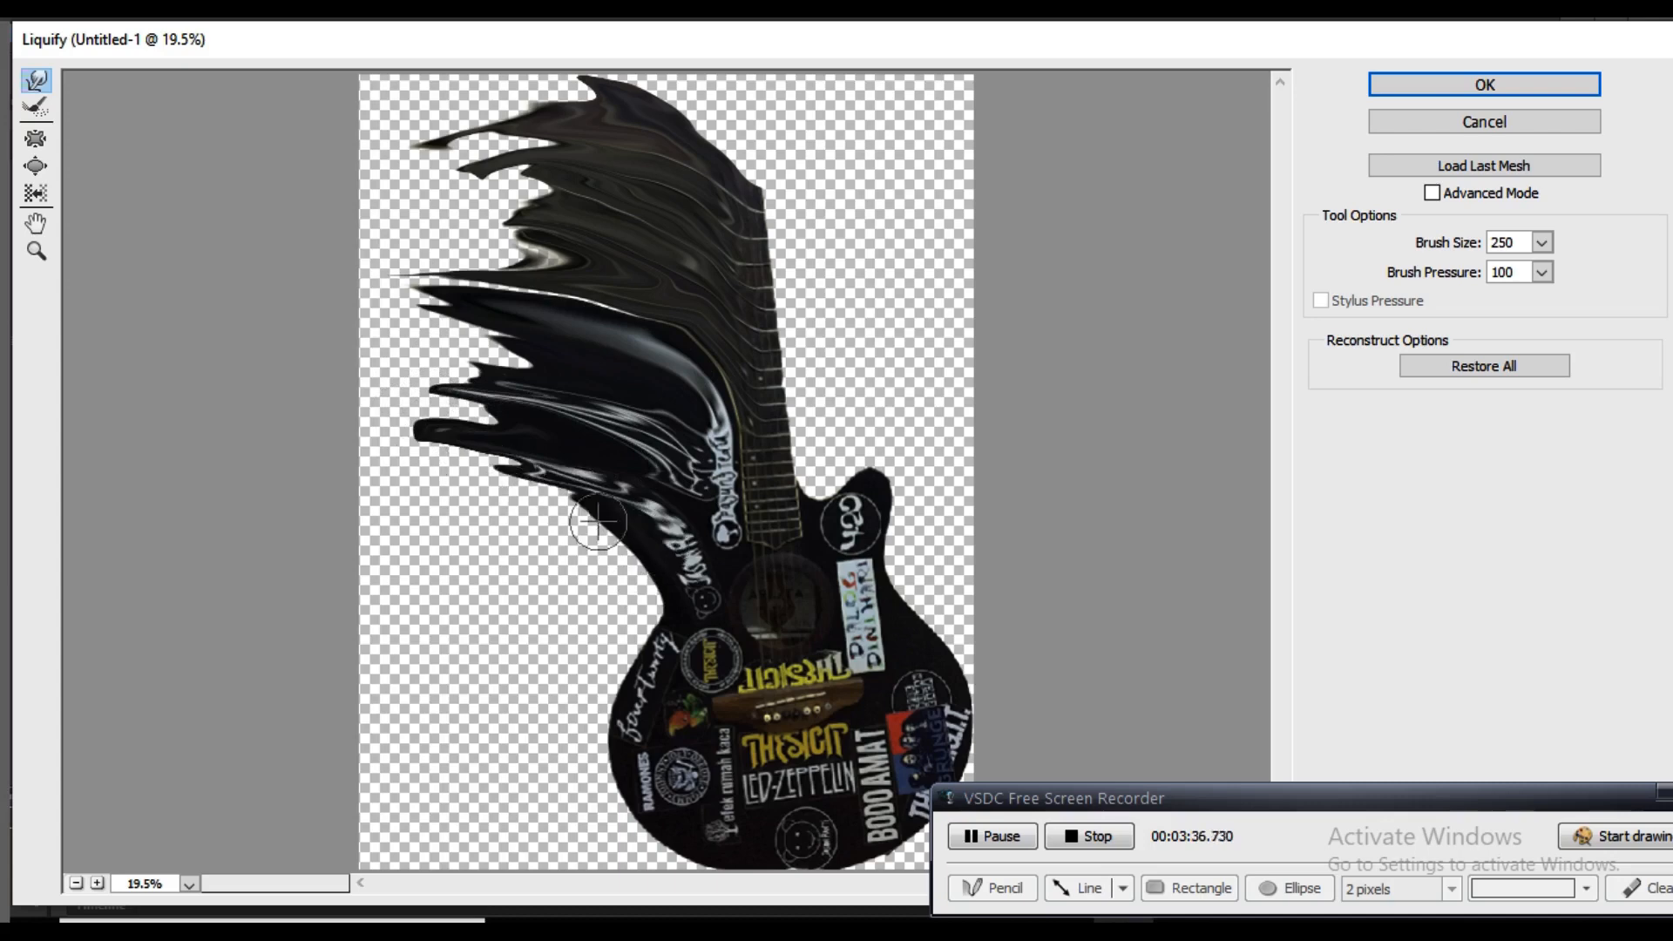
drag(598, 522, 466, 484)
drag(582, 494, 368, 434)
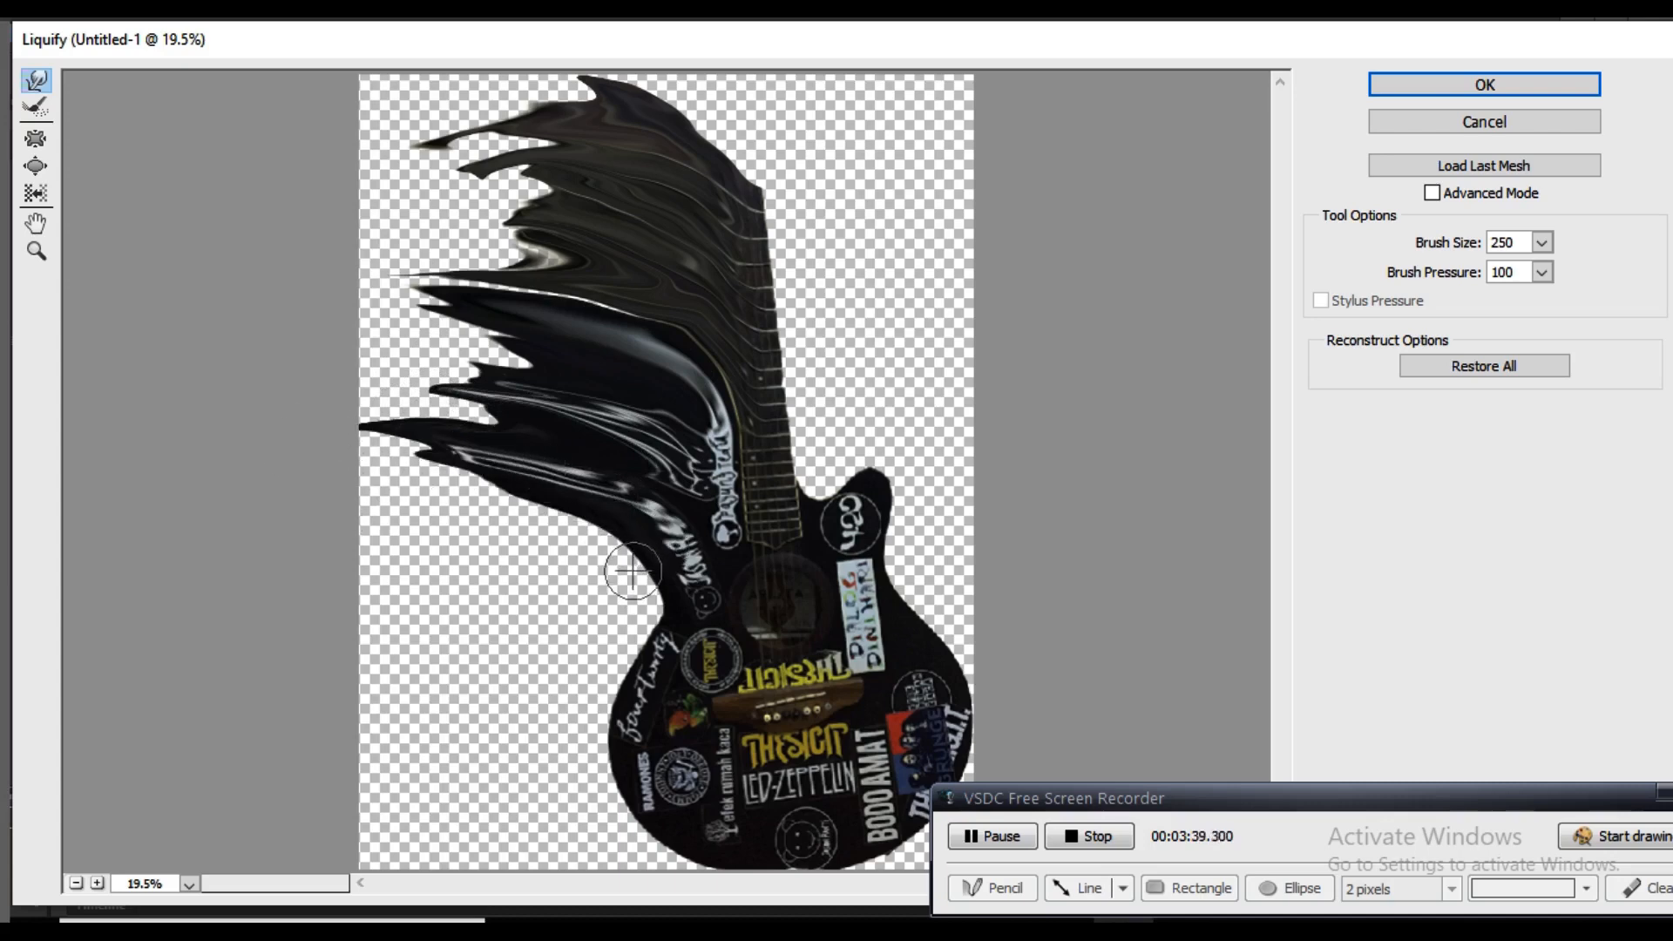
Increase the brush size to 500 and smear the guitar's waist and lower left side out to the canvas's left edge
key(])
drag(669, 589, 311, 499)
drag(564, 561, 383, 481)
mouse_move(616, 650)
mouse_down()
mouse_move(311, 481)
mouse_move(385, 495)
mouse_up()
drag(646, 617, 385, 523)
drag(539, 549, 384, 455)
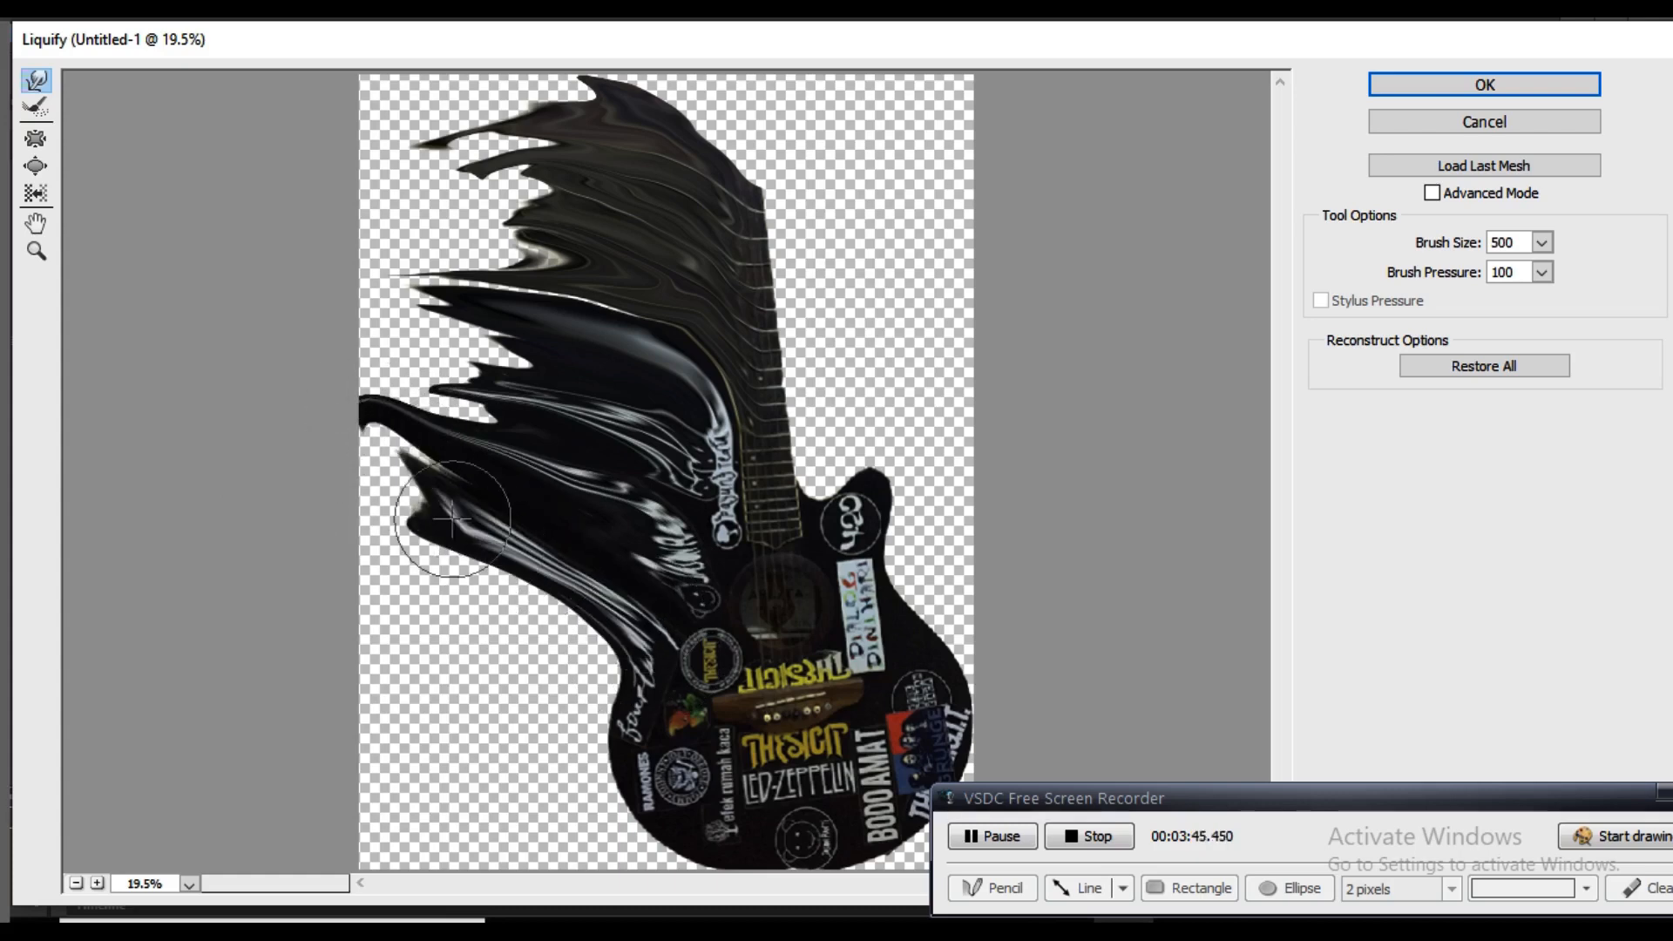
mouse_move(452, 520)
mouse_down()
mouse_move(372, 314)
mouse_move(378, 422)
mouse_move(384, 348)
mouse_up()
drag(641, 727, 446, 542)
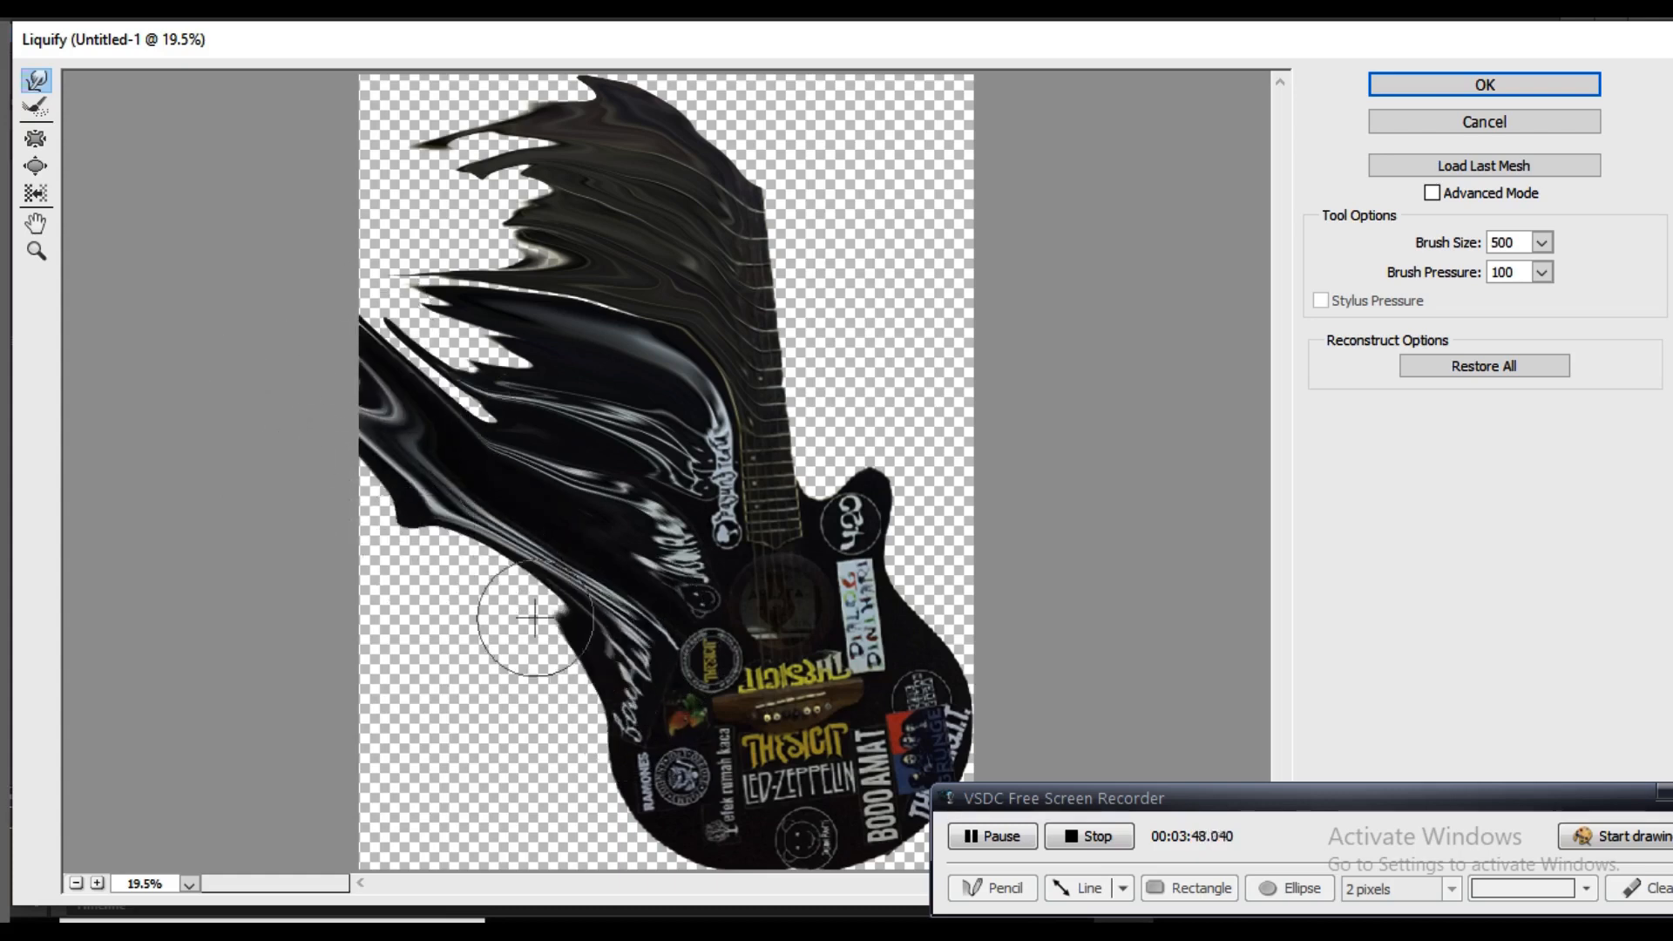
drag(596, 642, 325, 500)
drag(646, 638, 401, 532)
mouse_move(600, 710)
mouse_down()
mouse_move(438, 592)
mouse_move(427, 602)
mouse_up()
drag(567, 683, 364, 513)
mouse_move(612, 706)
mouse_down()
mouse_move(419, 575)
mouse_move(419, 466)
mouse_up()
Smear the guitar's left shoulder and waist strands further up and to the left with the 500 brush
drag(593, 485, 426, 199)
drag(493, 353, 410, 290)
drag(502, 416, 369, 271)
drag(463, 324, 402, 257)
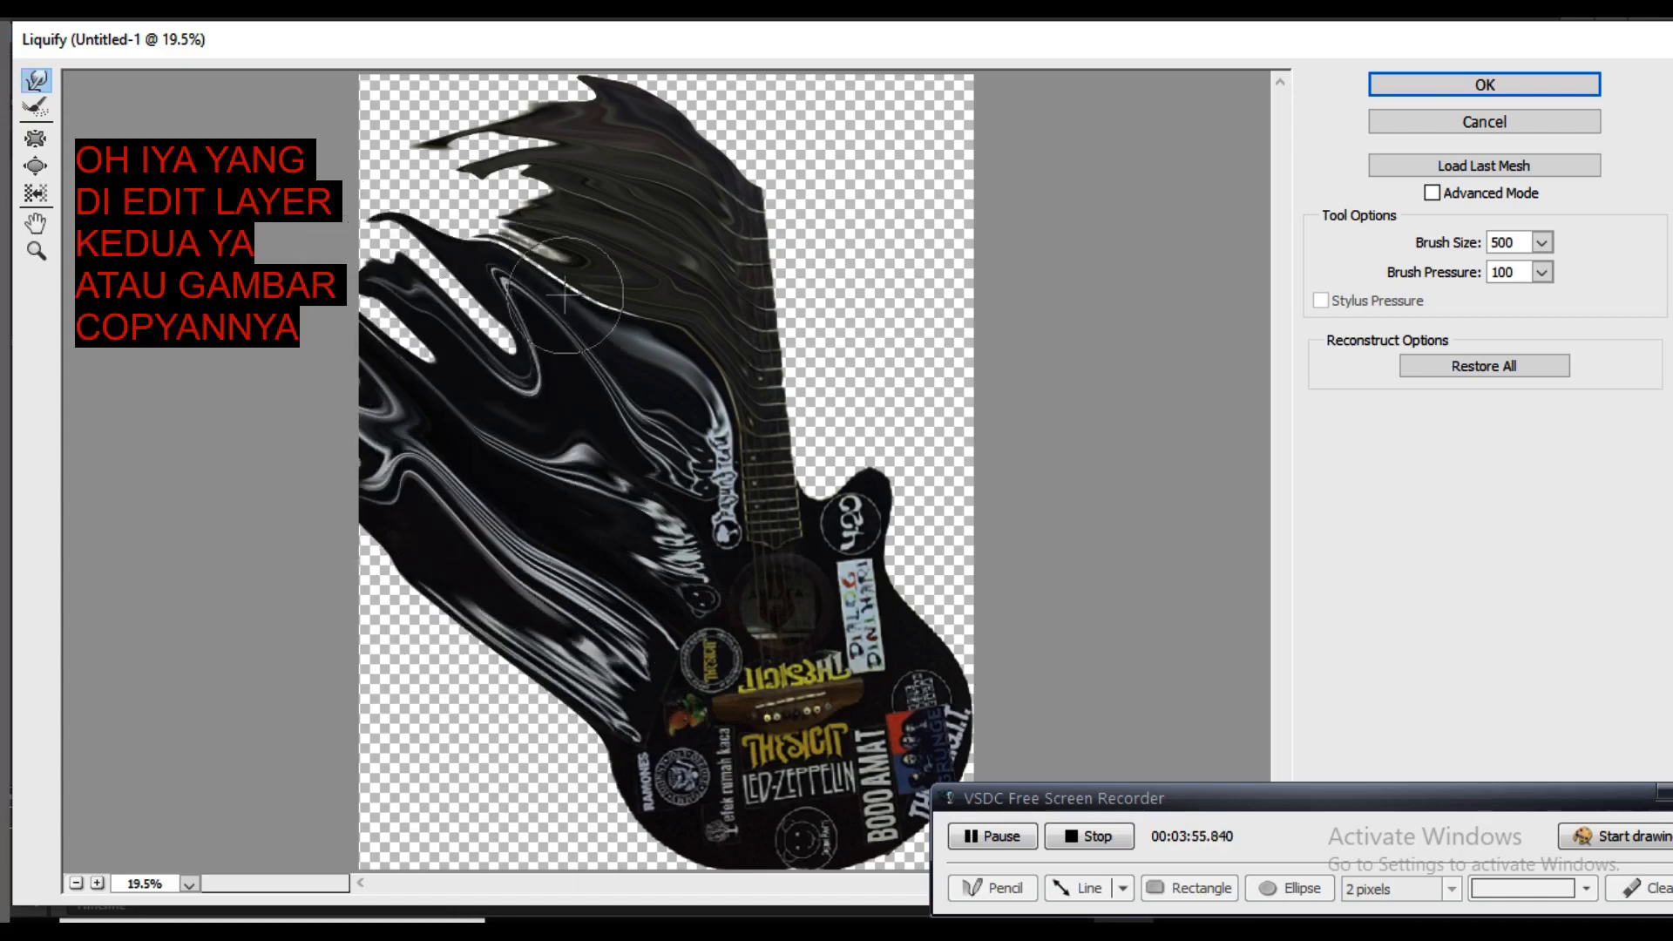
Stretch the neck strands out to the canvas's upper-left corner and apply the Liquify distortion
drag(565, 295, 416, 176)
drag(559, 233, 435, 155)
drag(544, 173, 384, 73)
drag(583, 126, 358, 108)
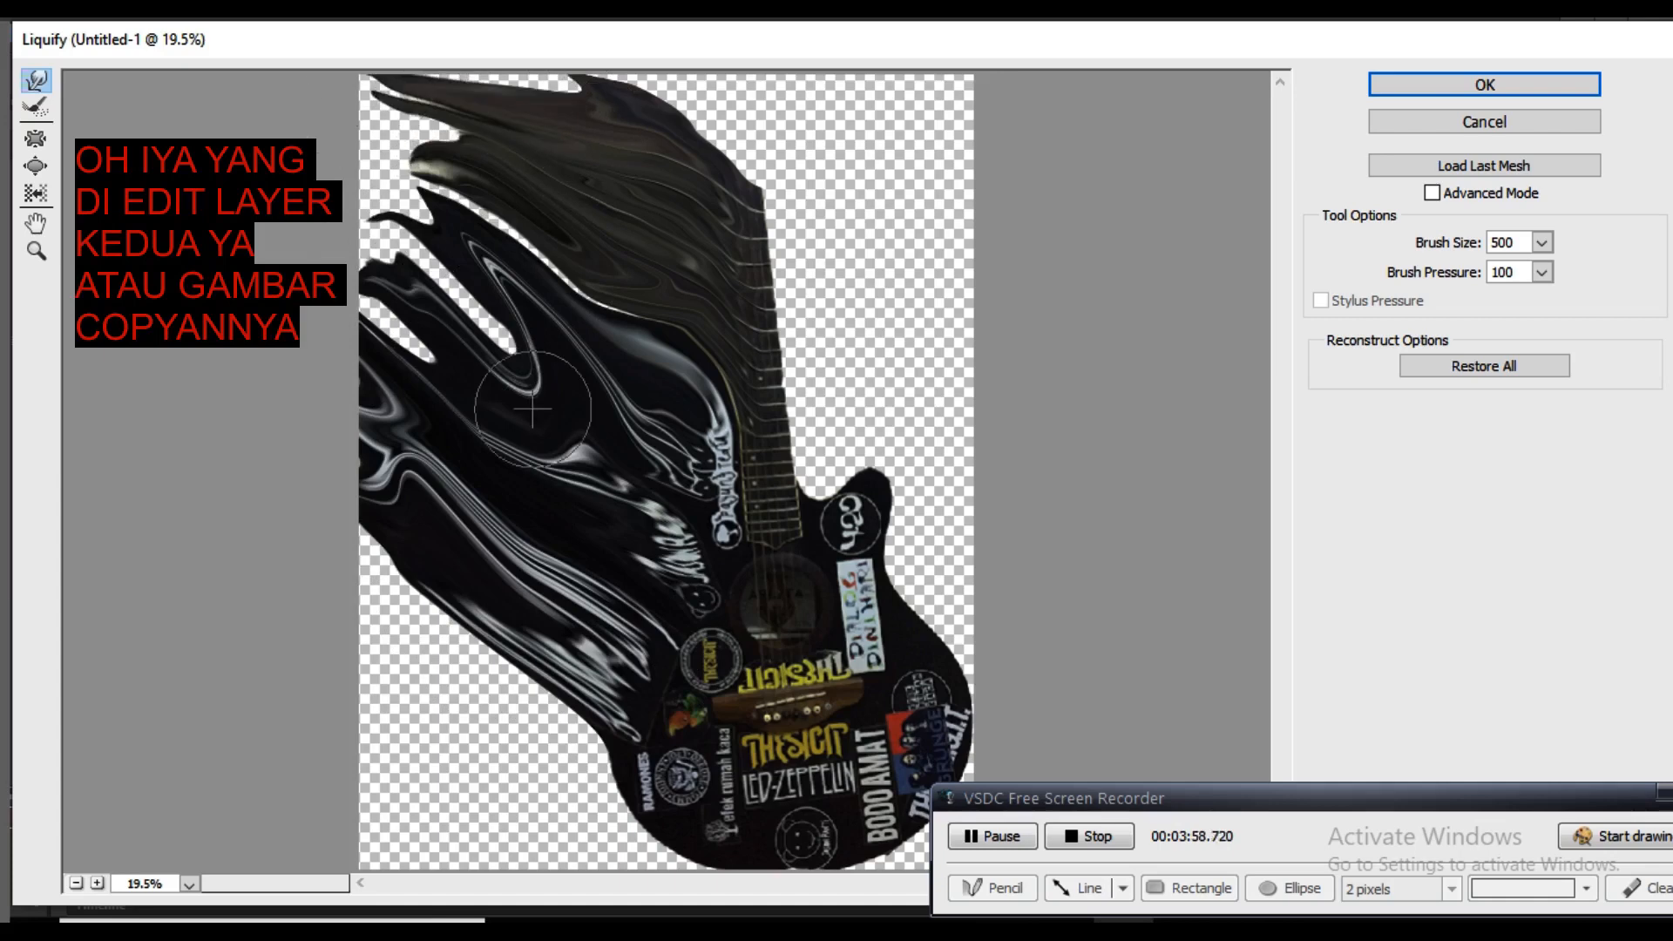
click(1507, 85)
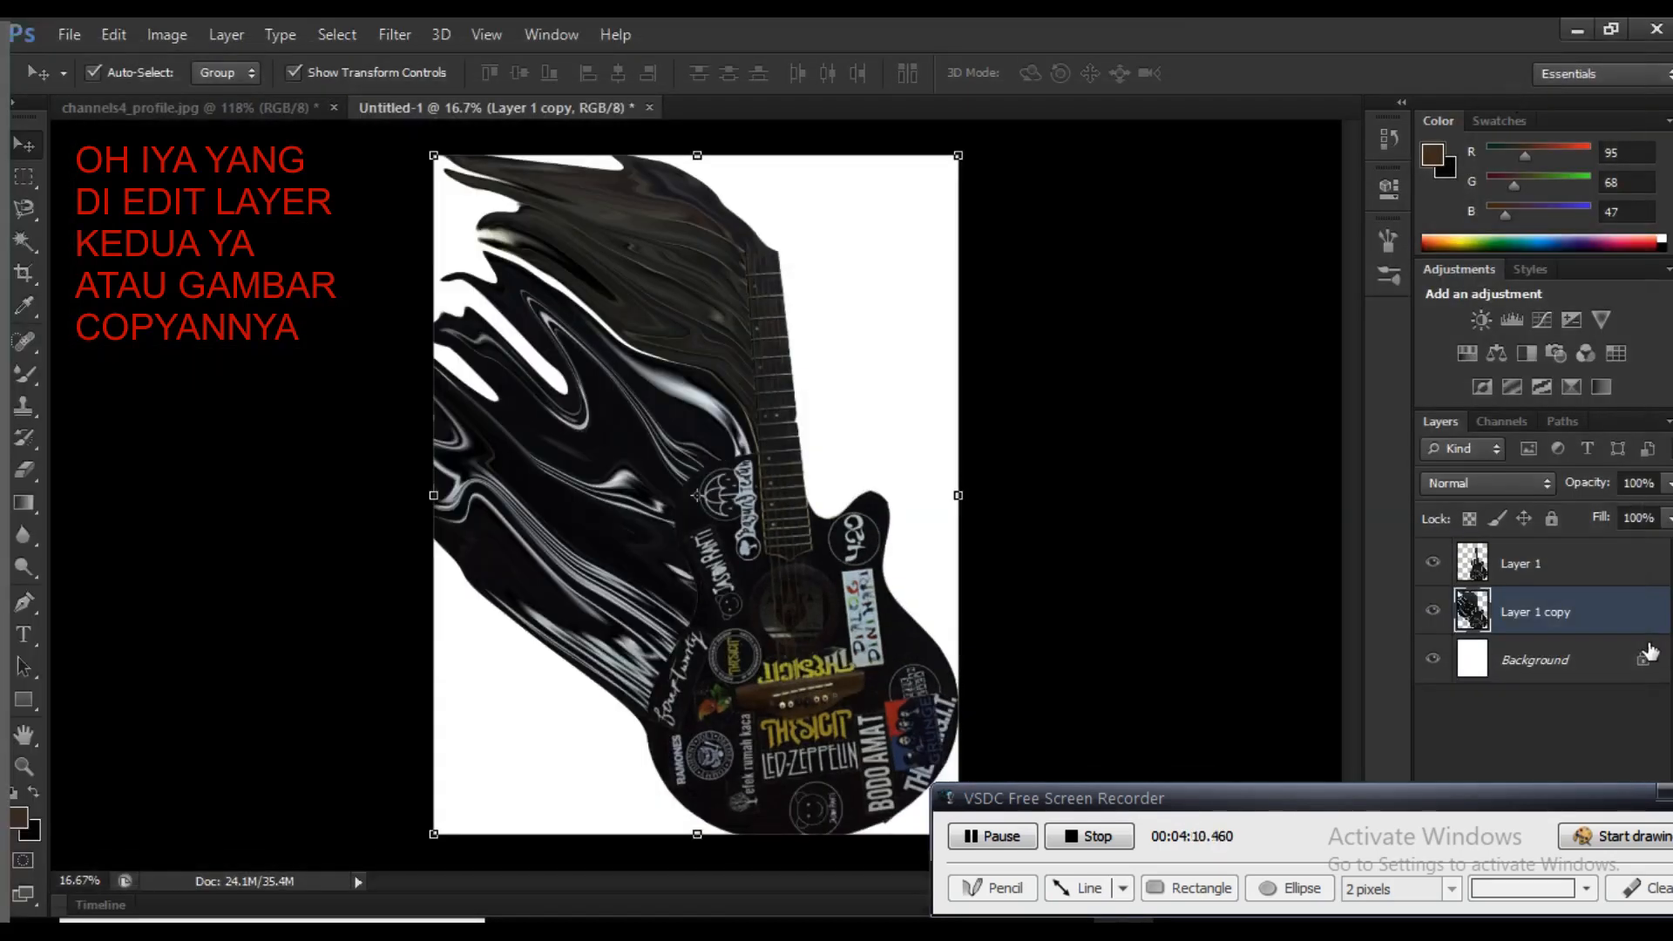
Compare the original guitar with the smeared copy by toggling the visibility of Layer 1 and Layer 1 copy
click(1581, 580)
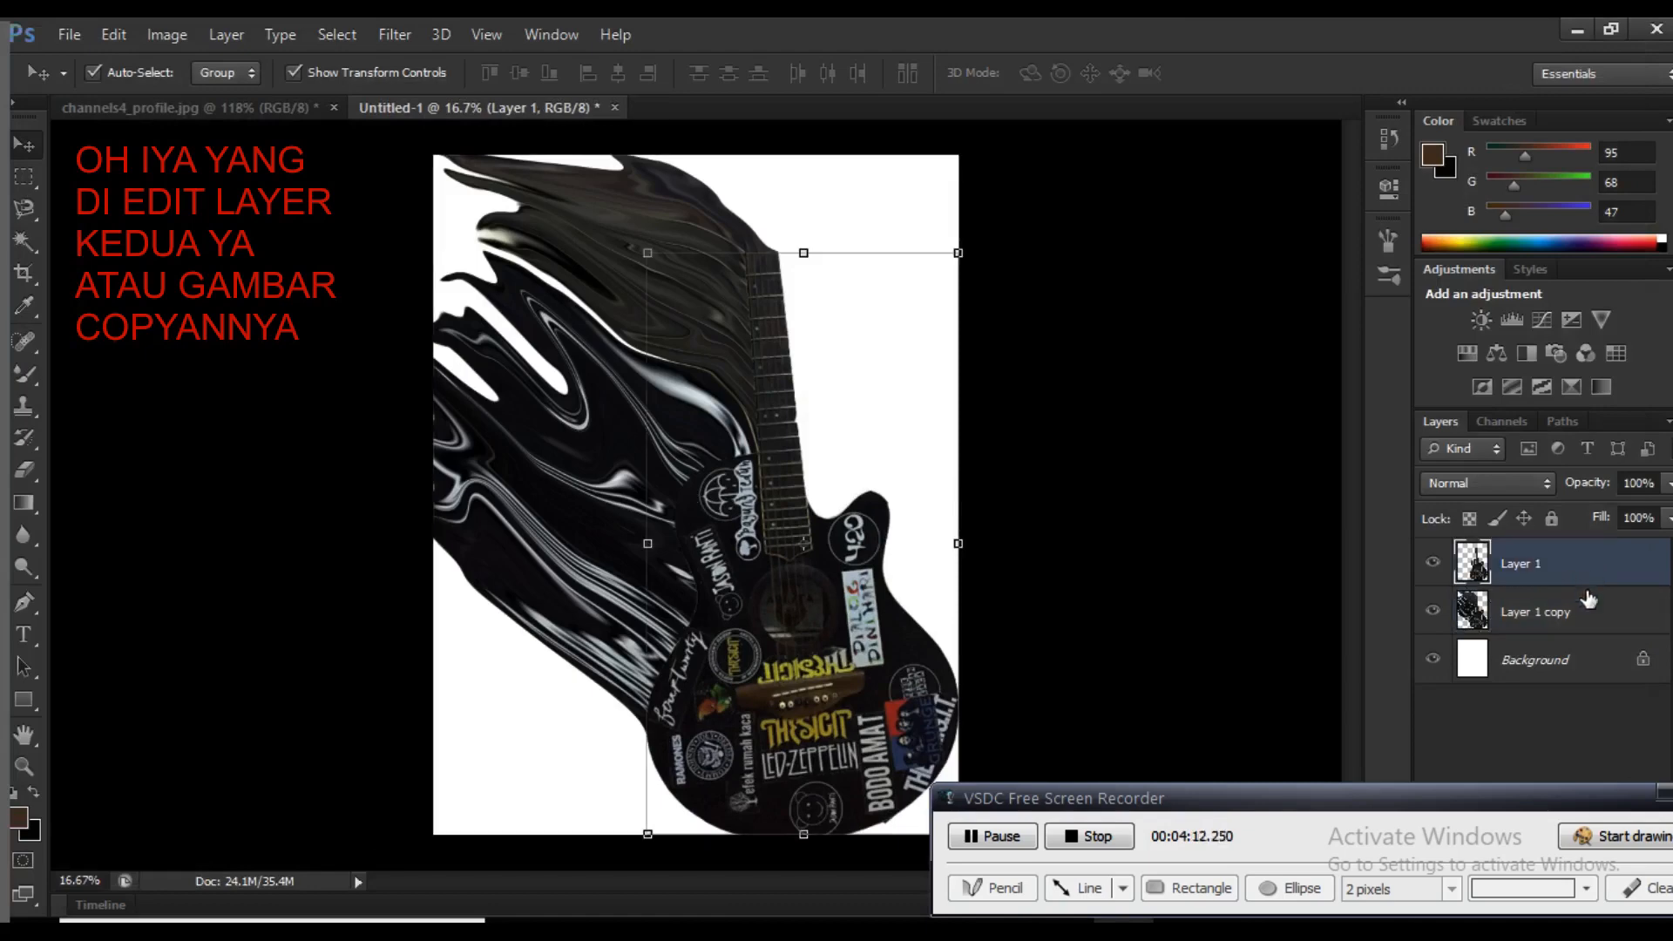
click(1592, 613)
click(1578, 571)
click(1564, 610)
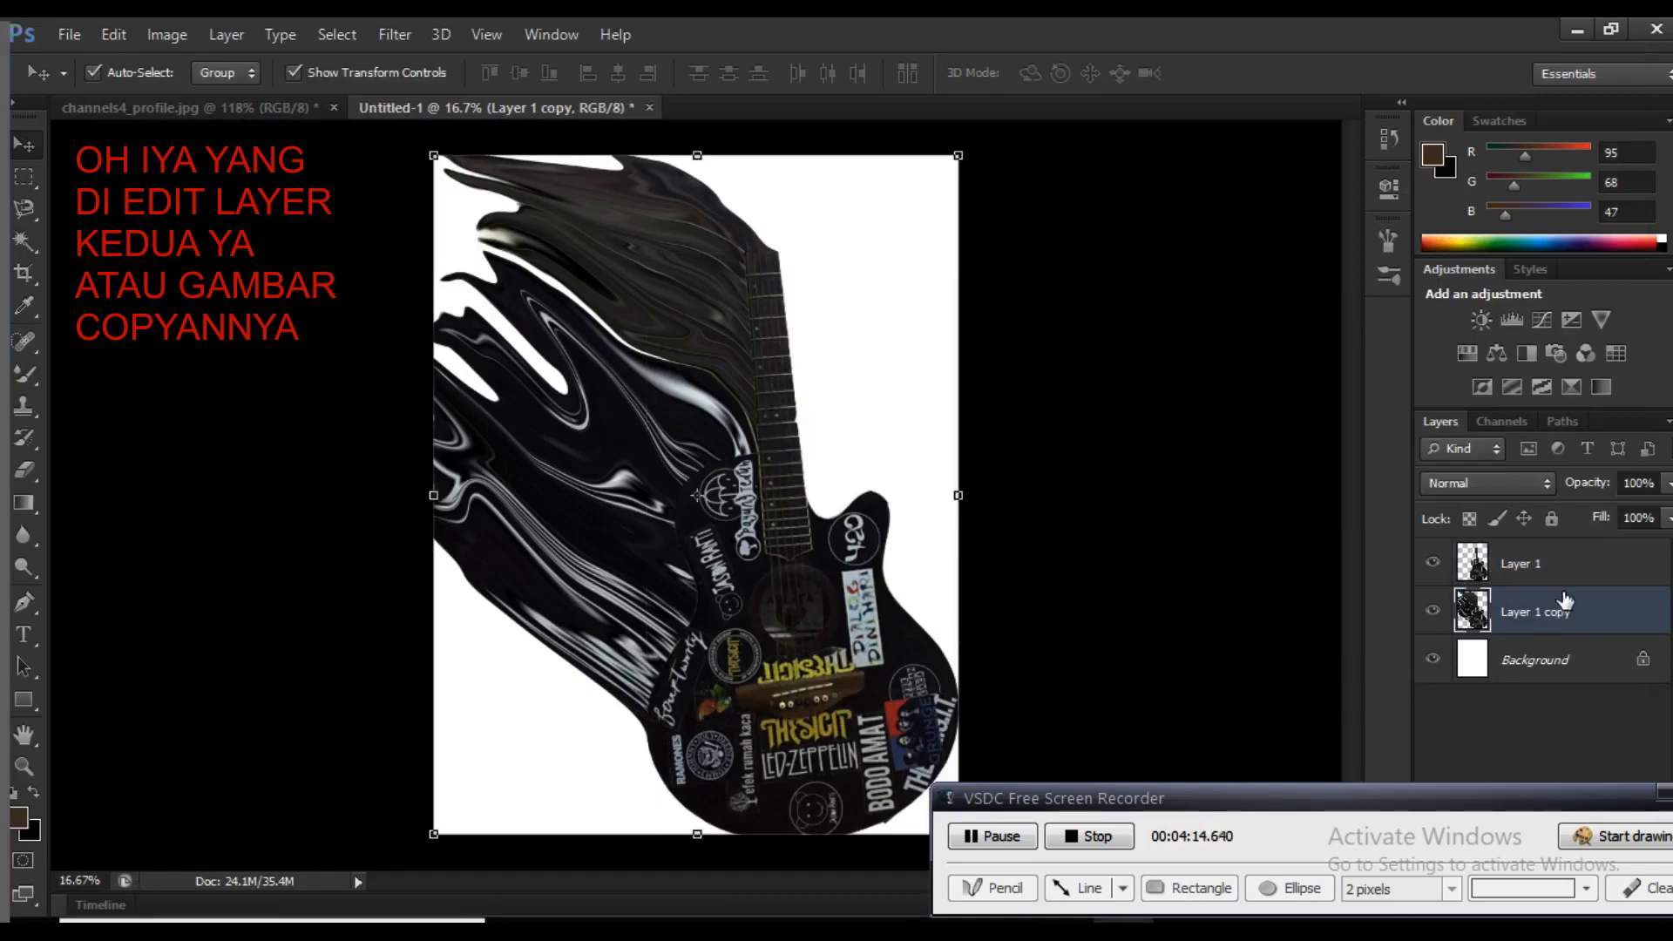
click(1560, 565)
click(1433, 612)
click(1434, 612)
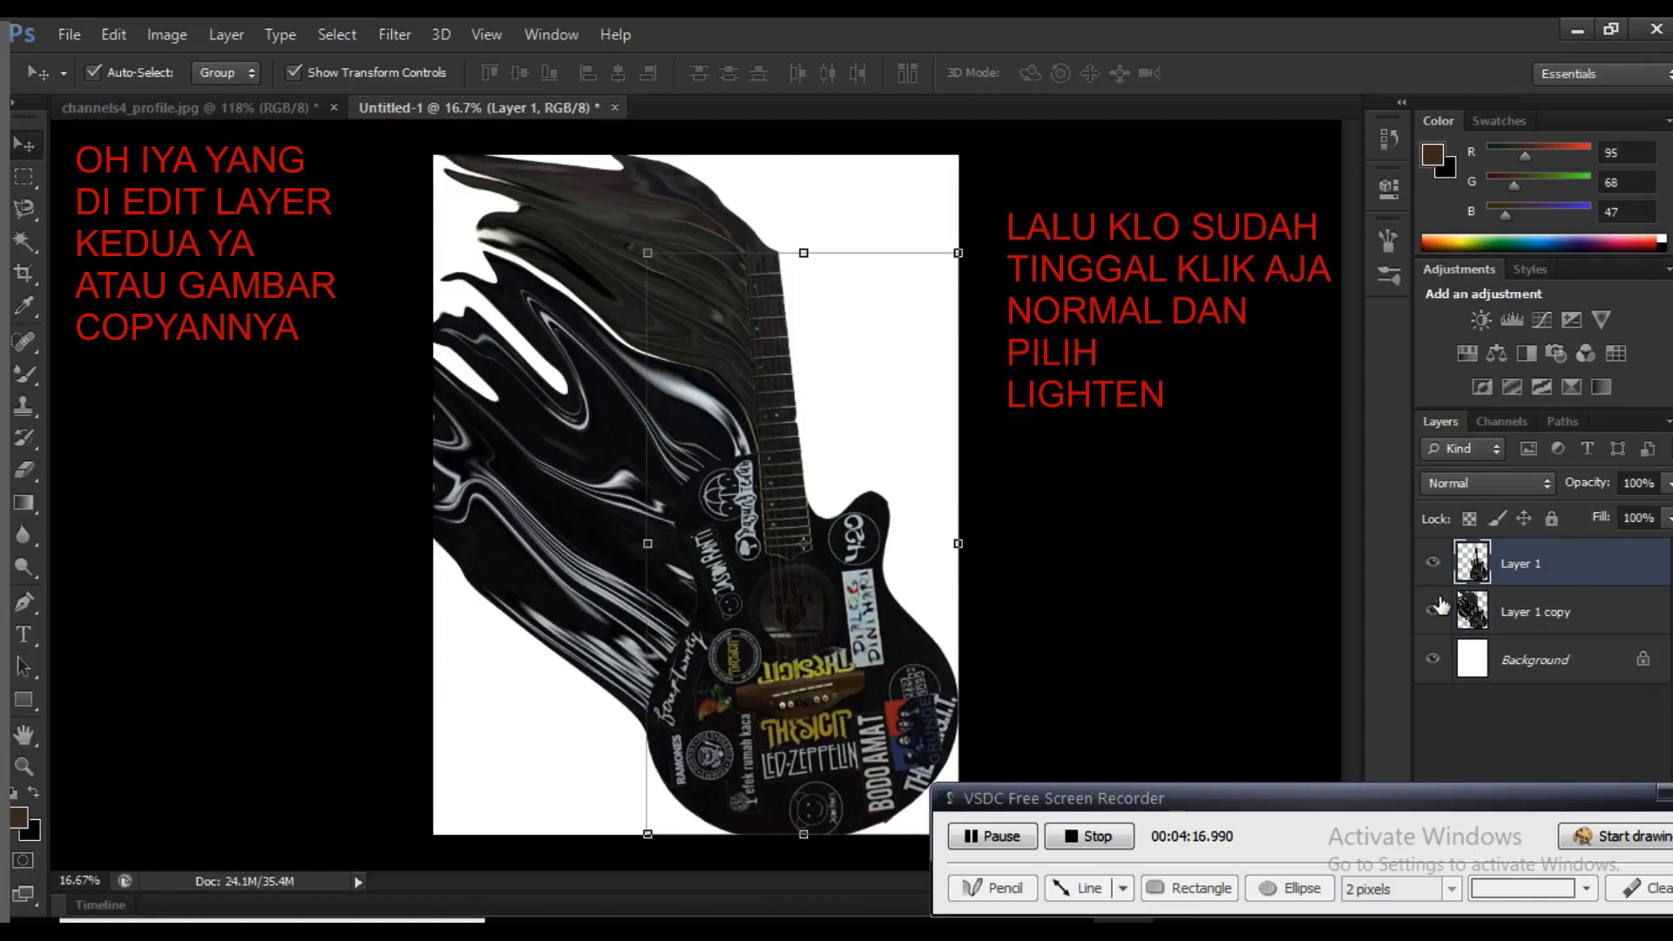
click(1433, 564)
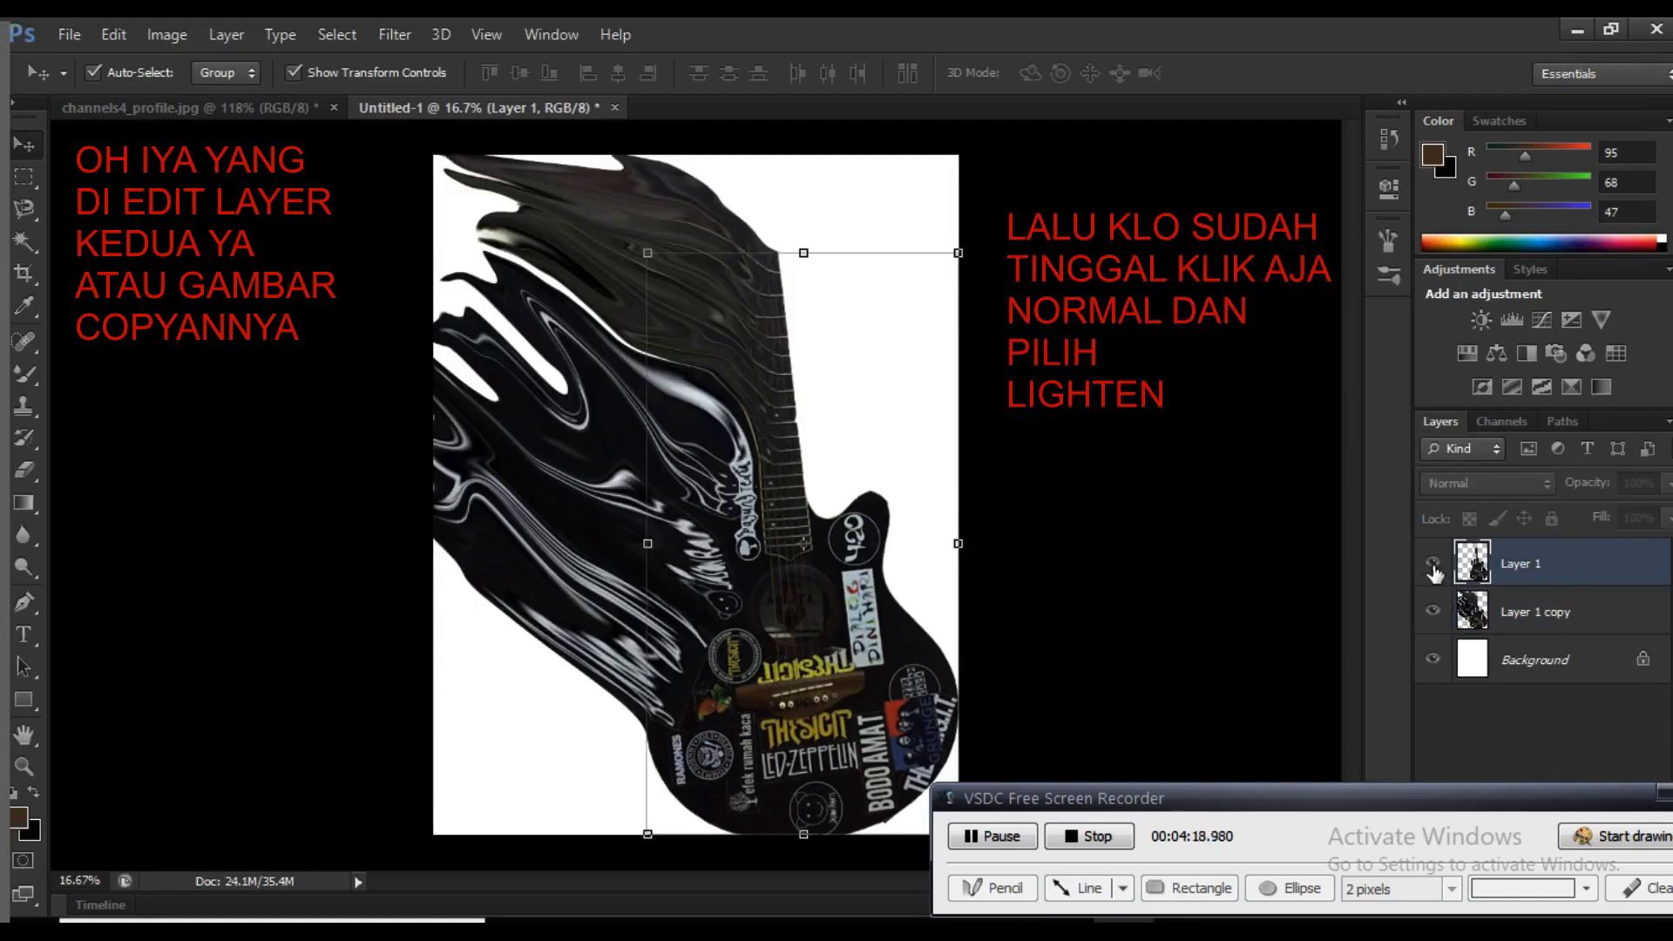
click(1433, 564)
click(1433, 612)
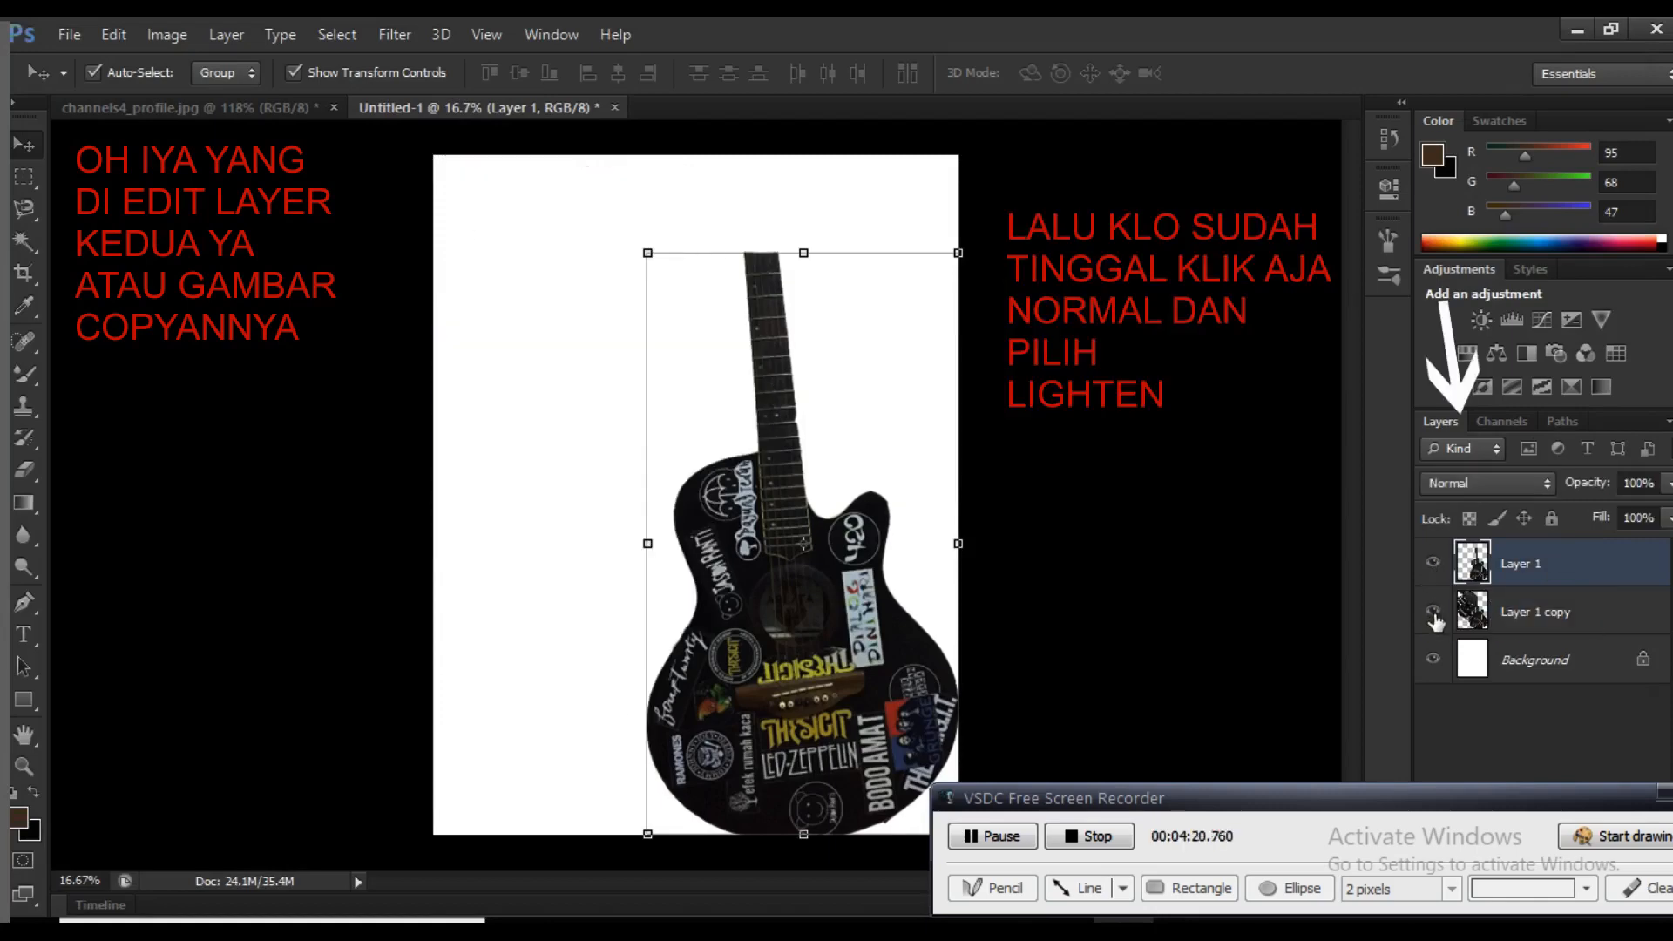
click(1434, 611)
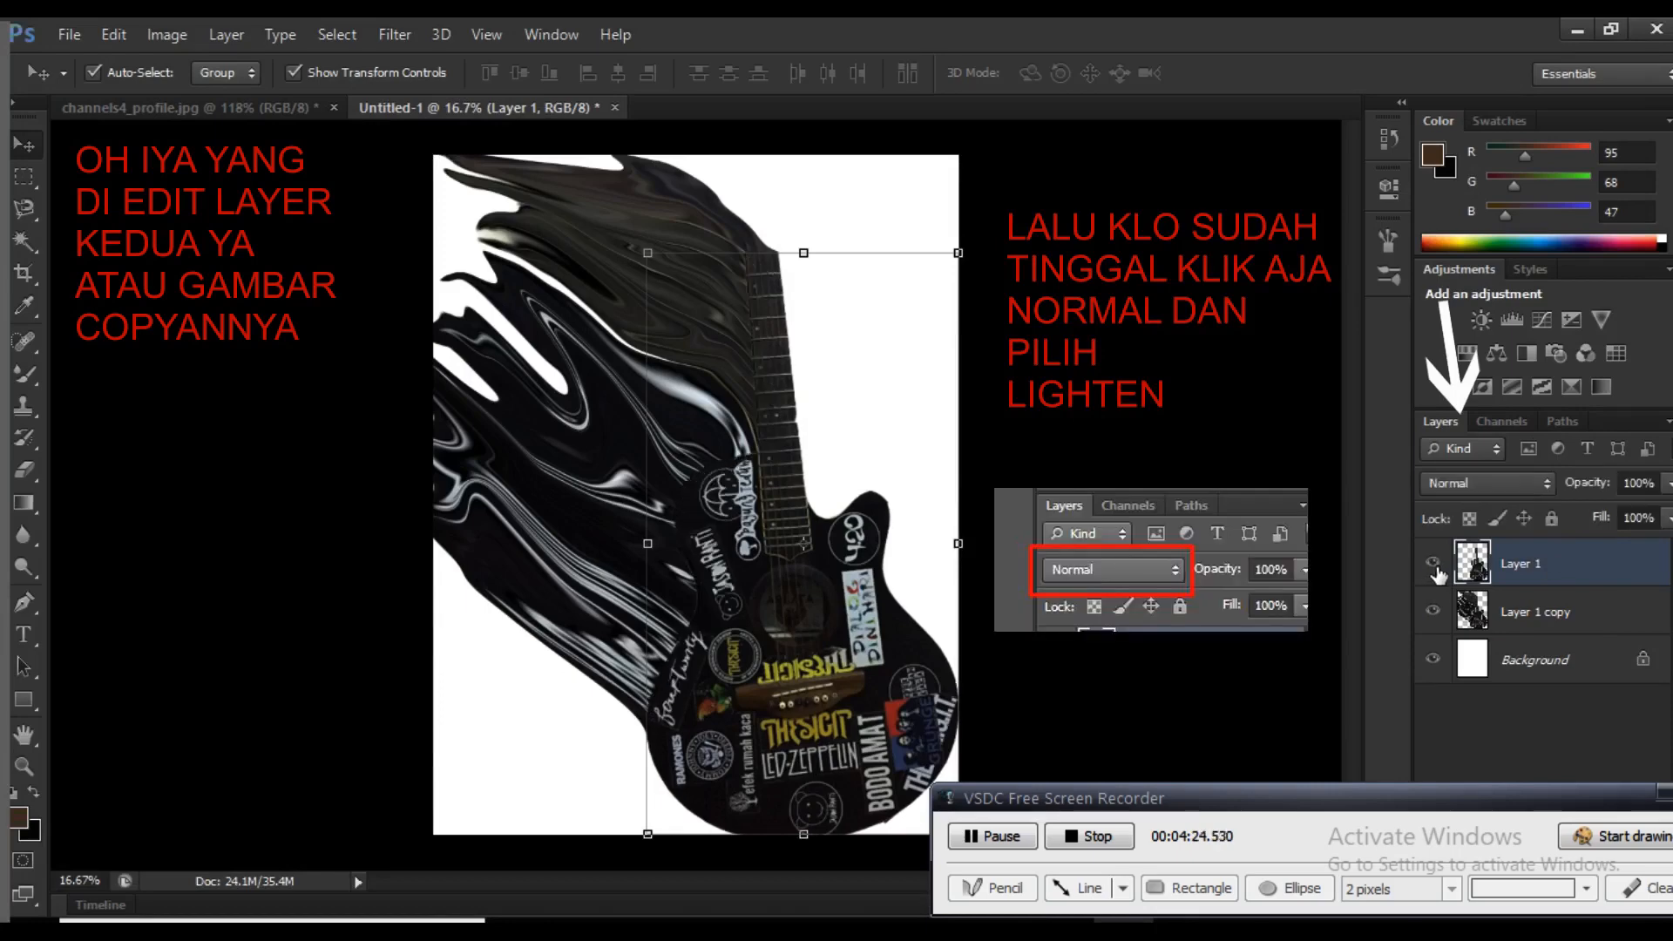
click(1561, 639)
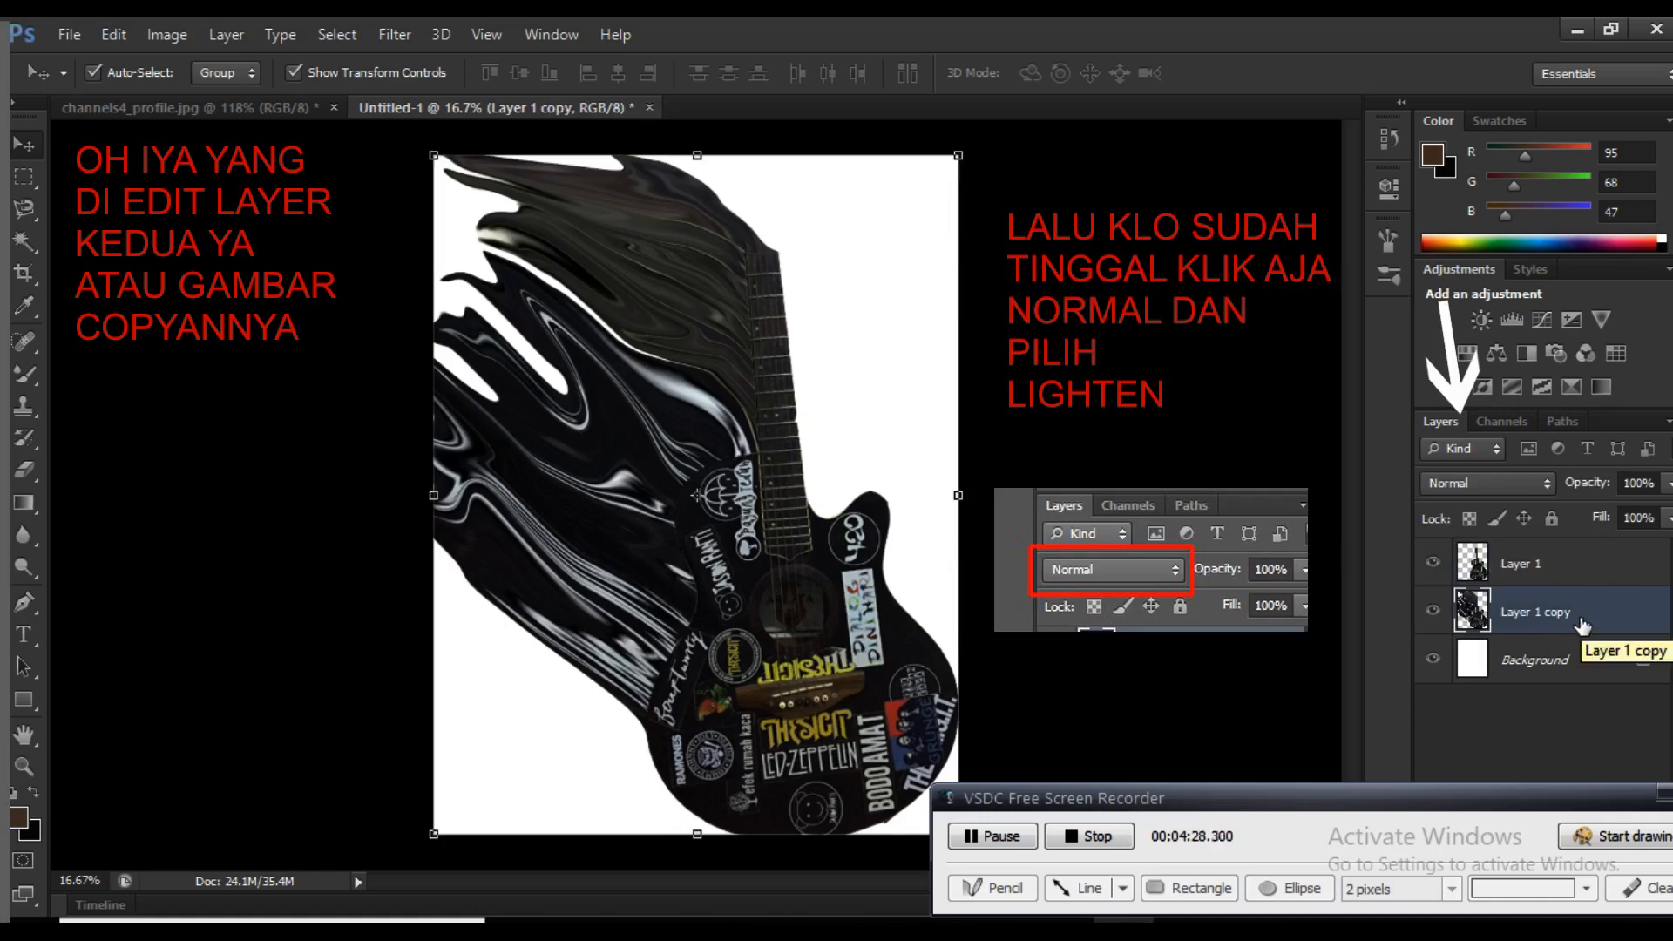
Duplicate Layer 1 and move the new copy up and to the left on the canvas
click(1531, 577)
key(ctrl+j)
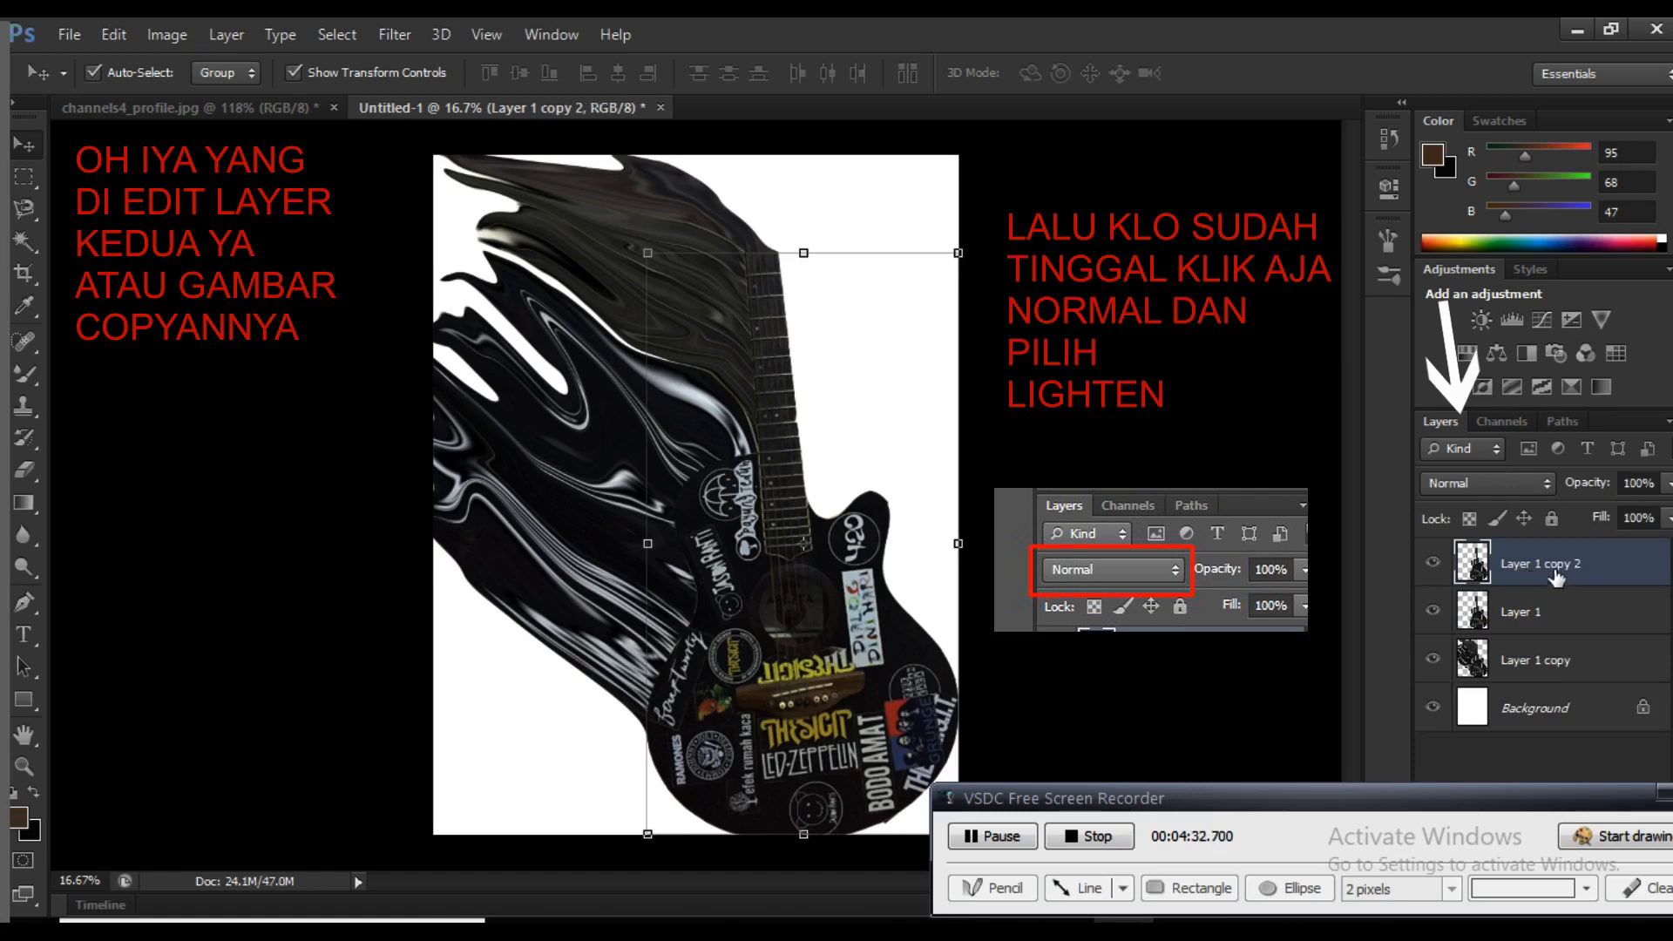
mouse_move(1555, 578)
mouse_down()
mouse_move(1566, 631)
mouse_move(1555, 560)
mouse_up()
drag(720, 551, 605, 510)
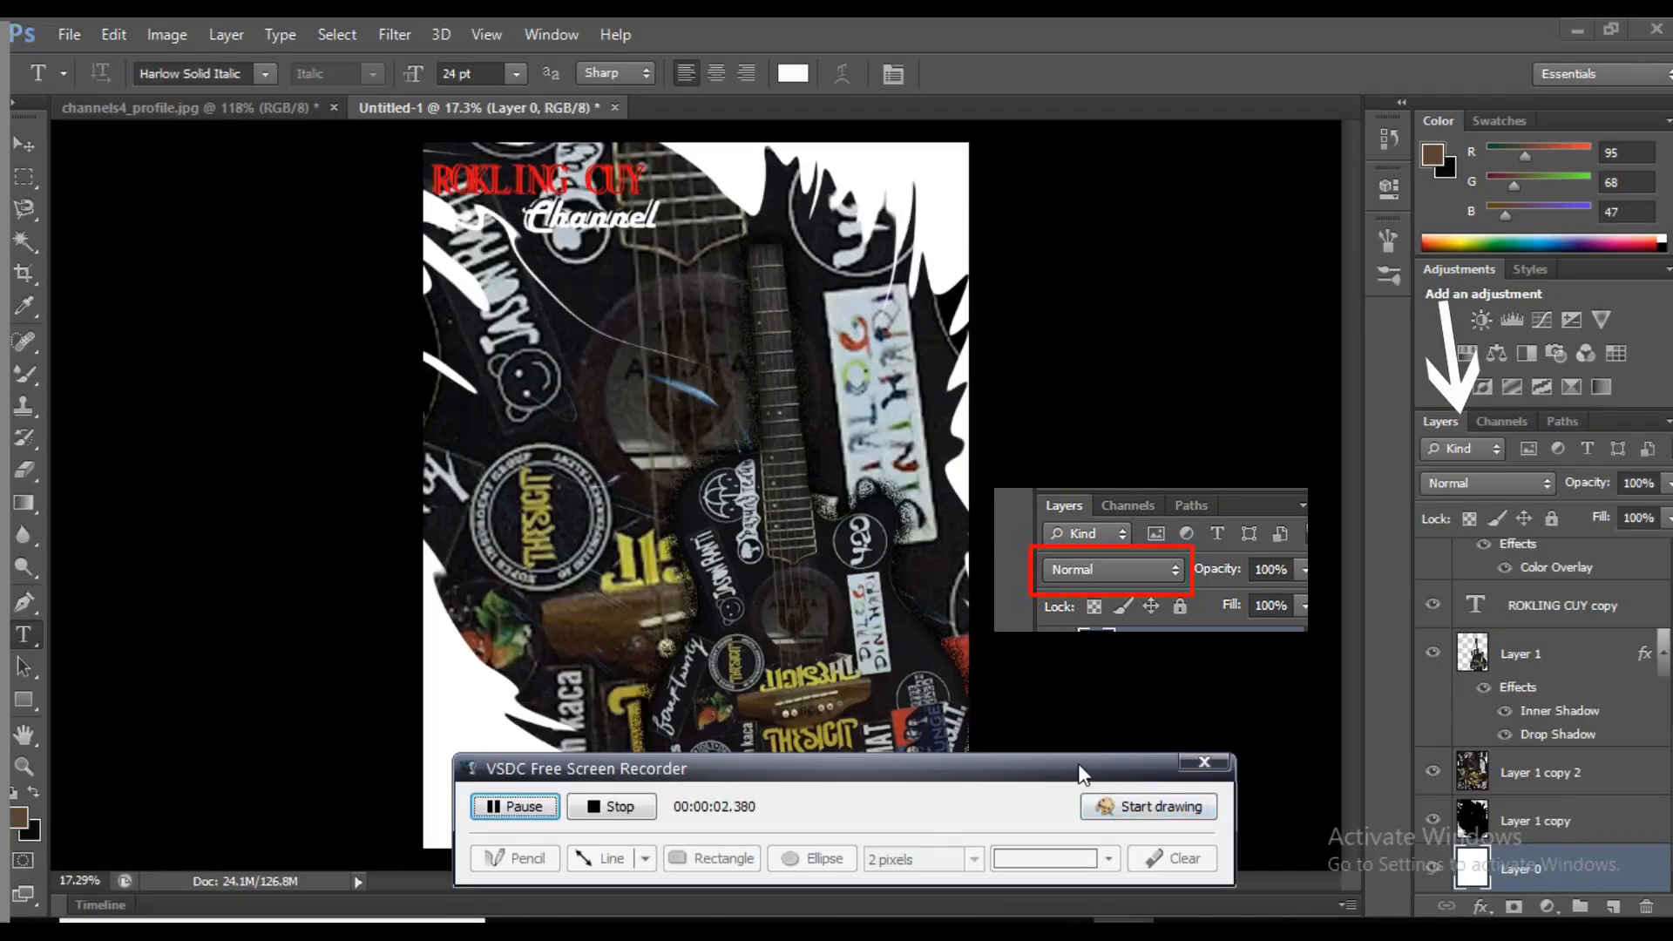
Add a Color Overlay effect to the white background layer, Layer 0
drag(1082, 772, 1196, 882)
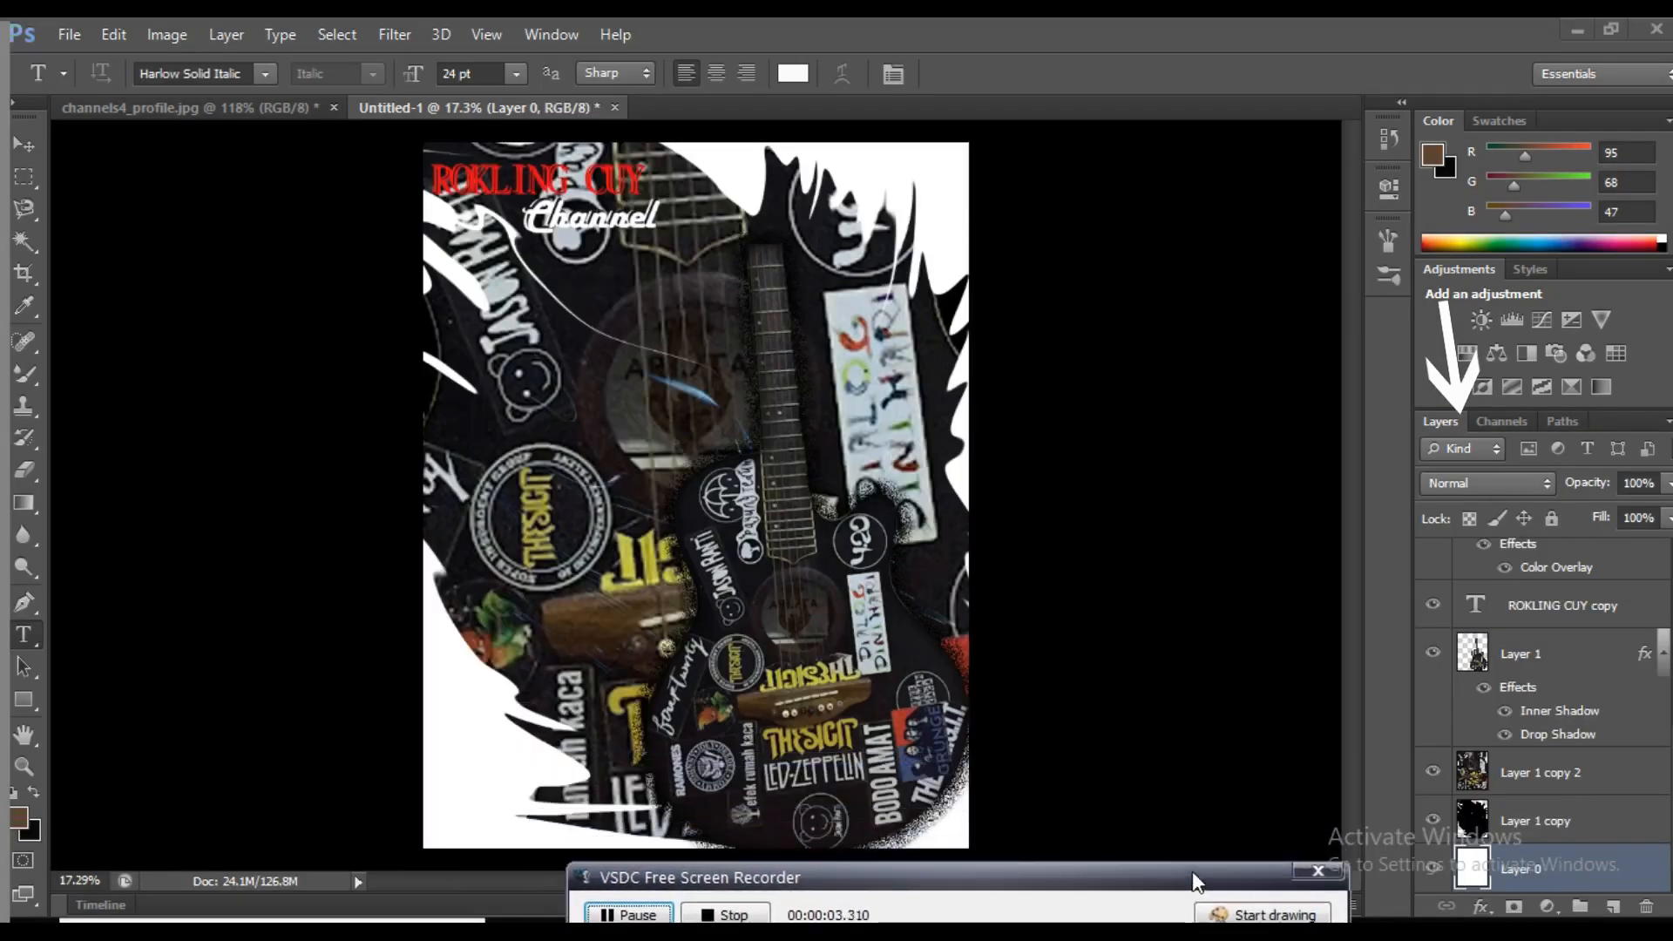
click(1531, 876)
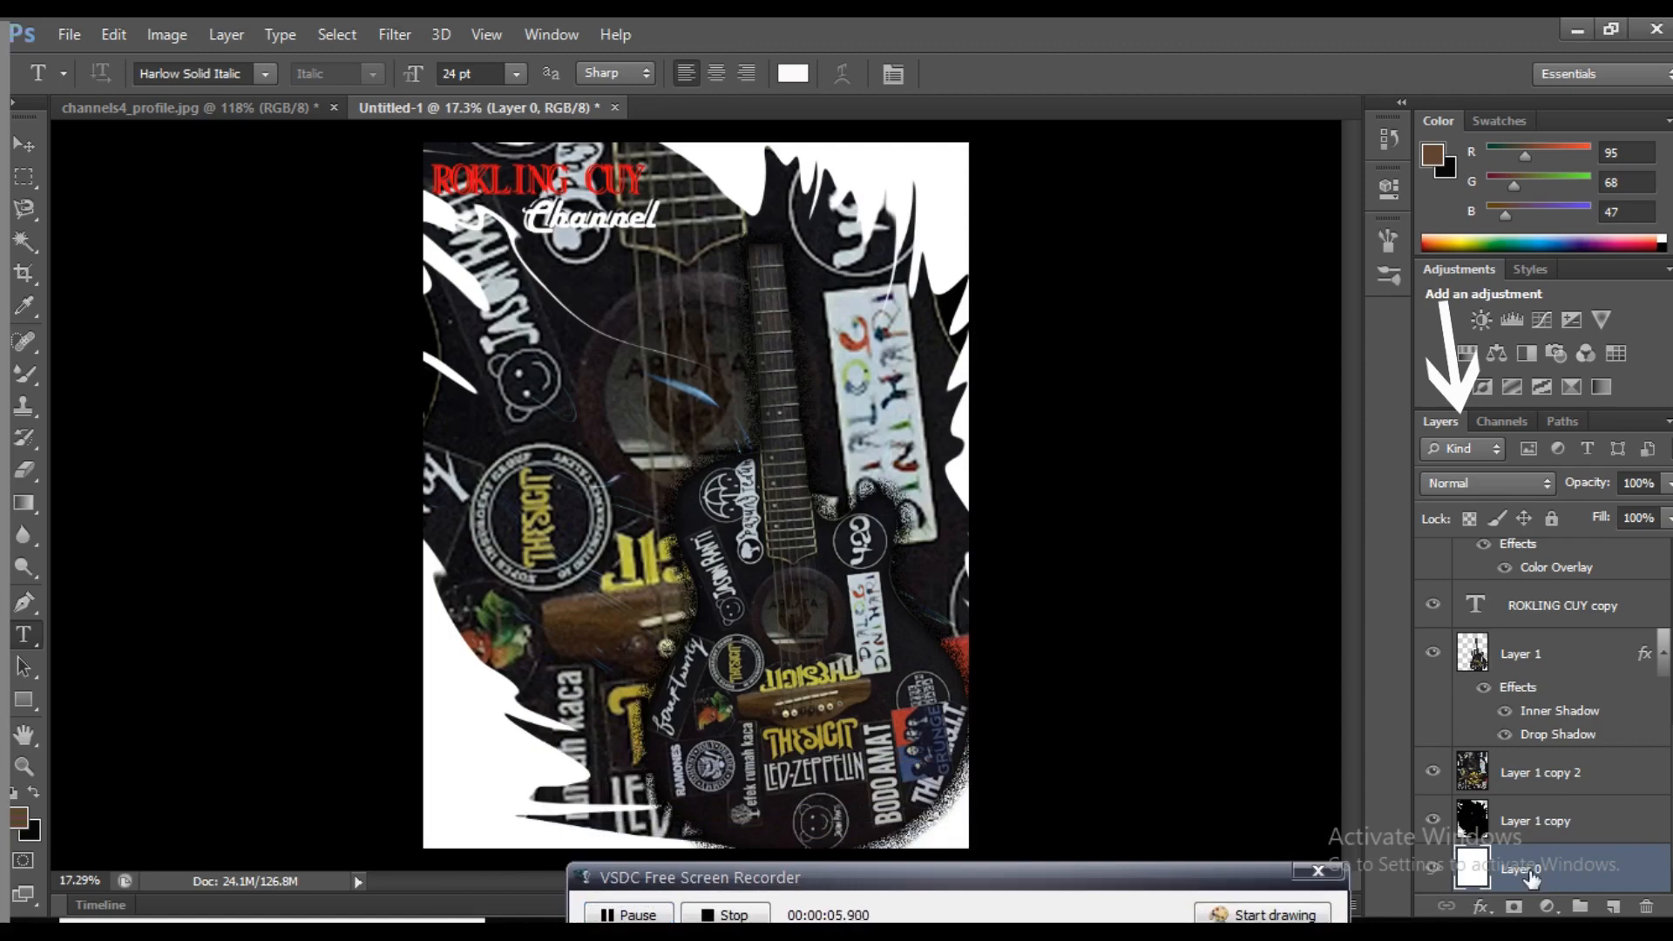
double_click(1557, 874)
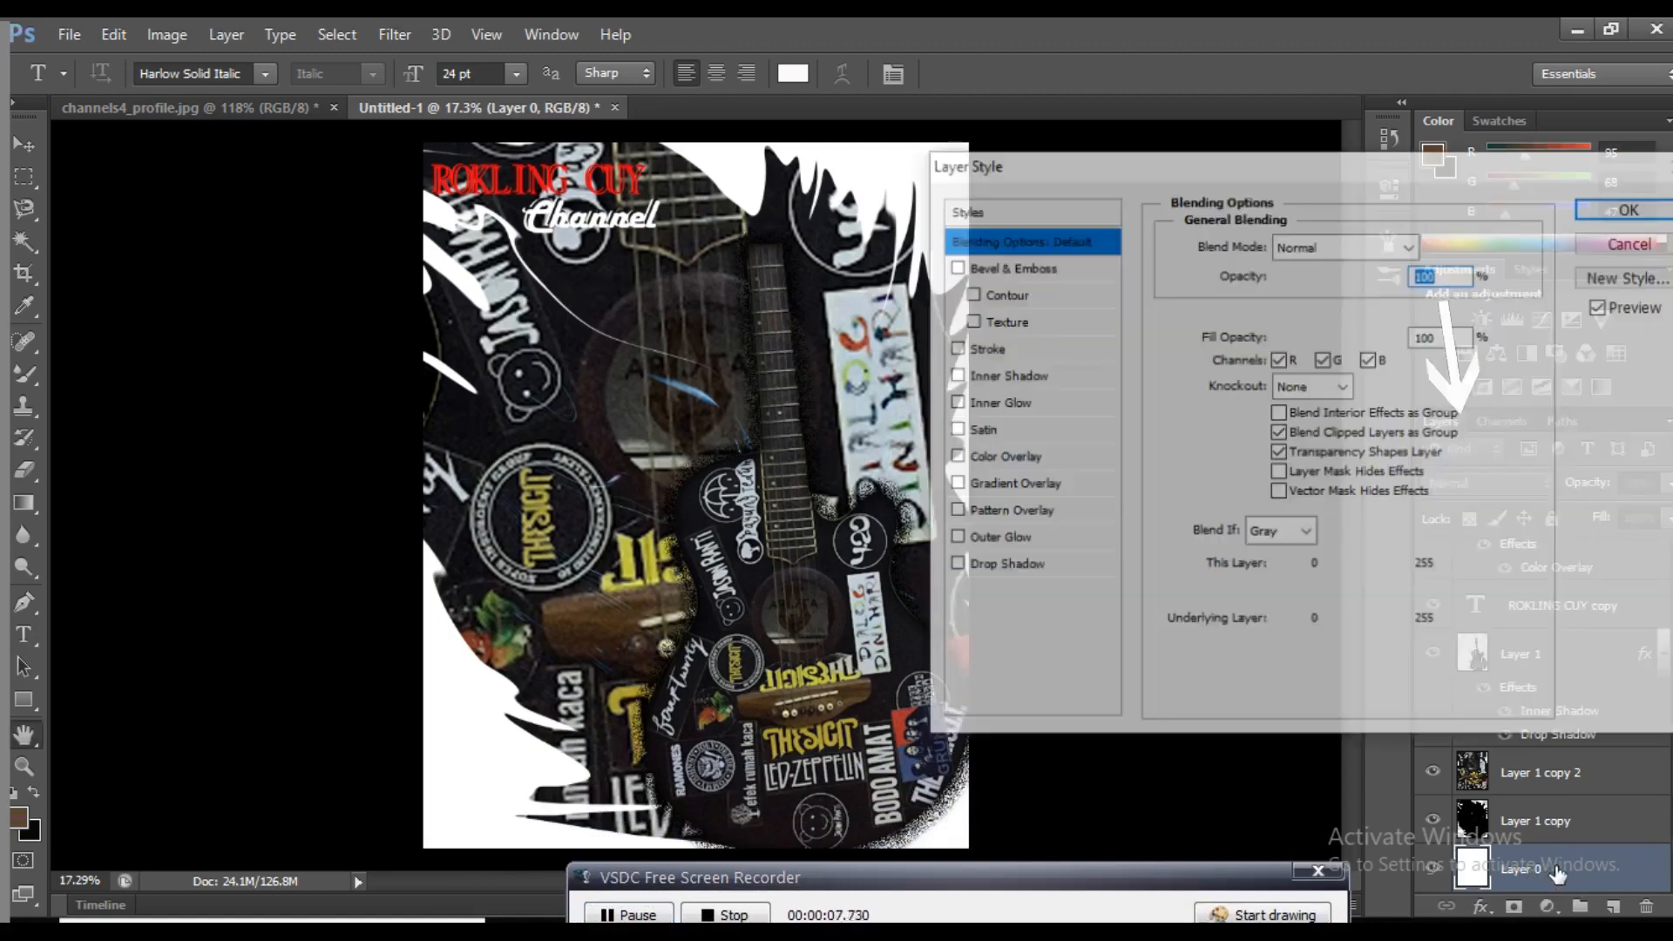
click(999, 458)
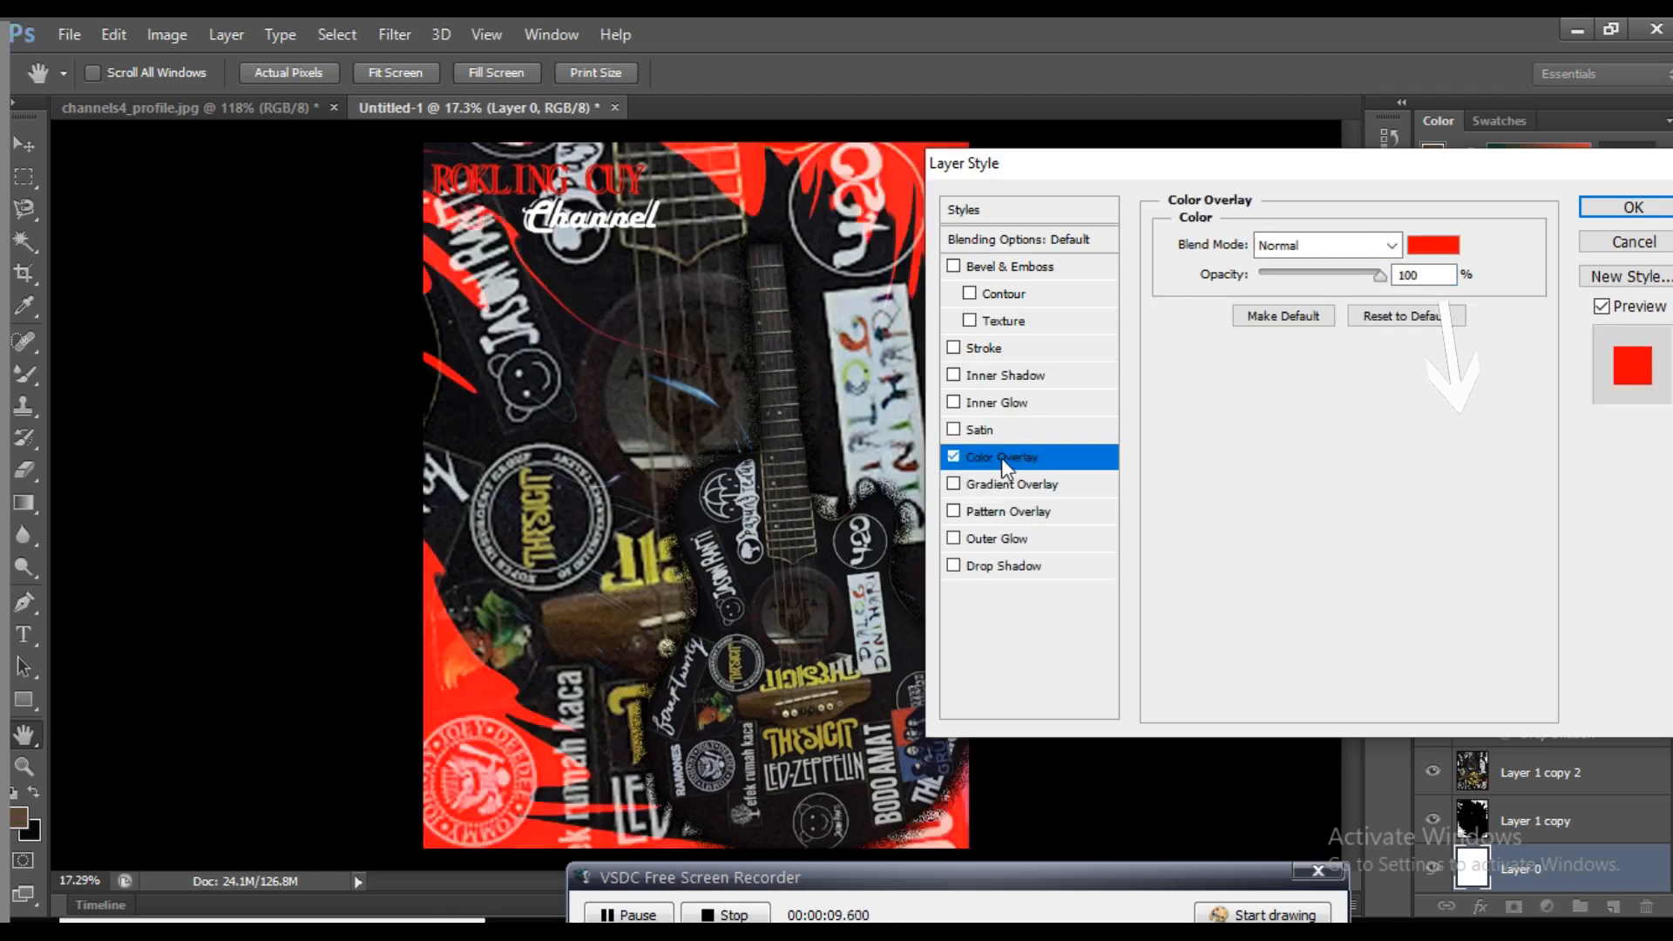
Set the overlay color to dark blue 032b3c and apply the layer style
click(1430, 259)
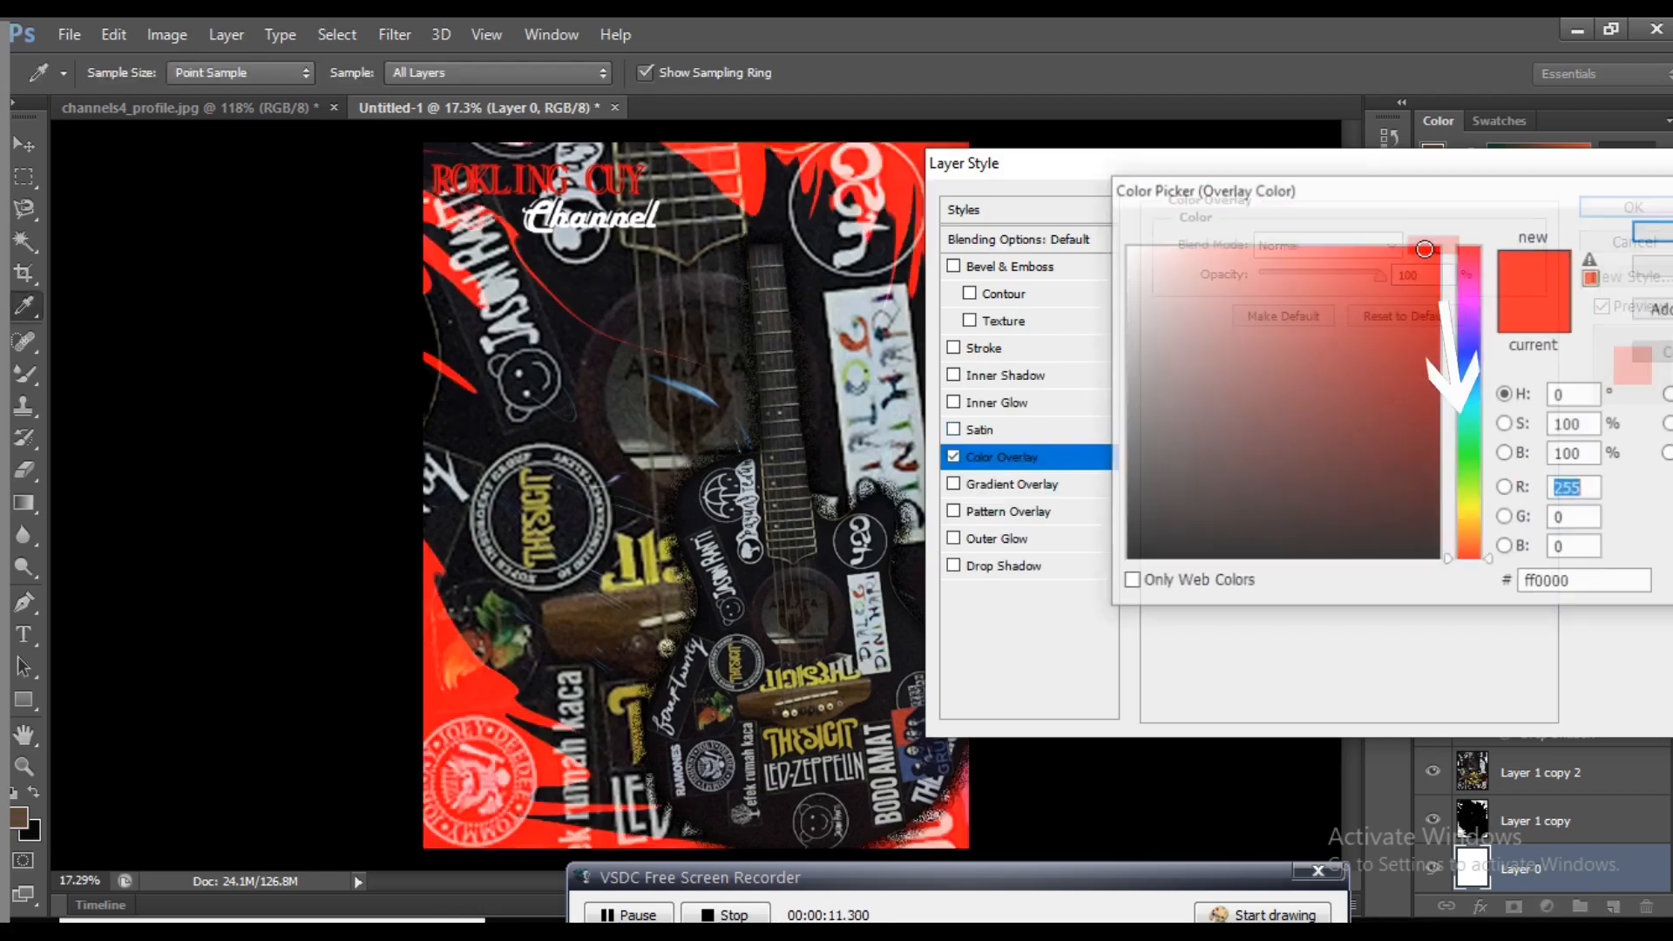
mouse_move(1471, 417)
mouse_down()
mouse_move(1471, 378)
mouse_move(1418, 361)
mouse_move(1420, 441)
mouse_move(1354, 481)
mouse_move(1323, 436)
mouse_move(1373, 528)
mouse_move(1370, 470)
mouse_move(1388, 500)
mouse_up()
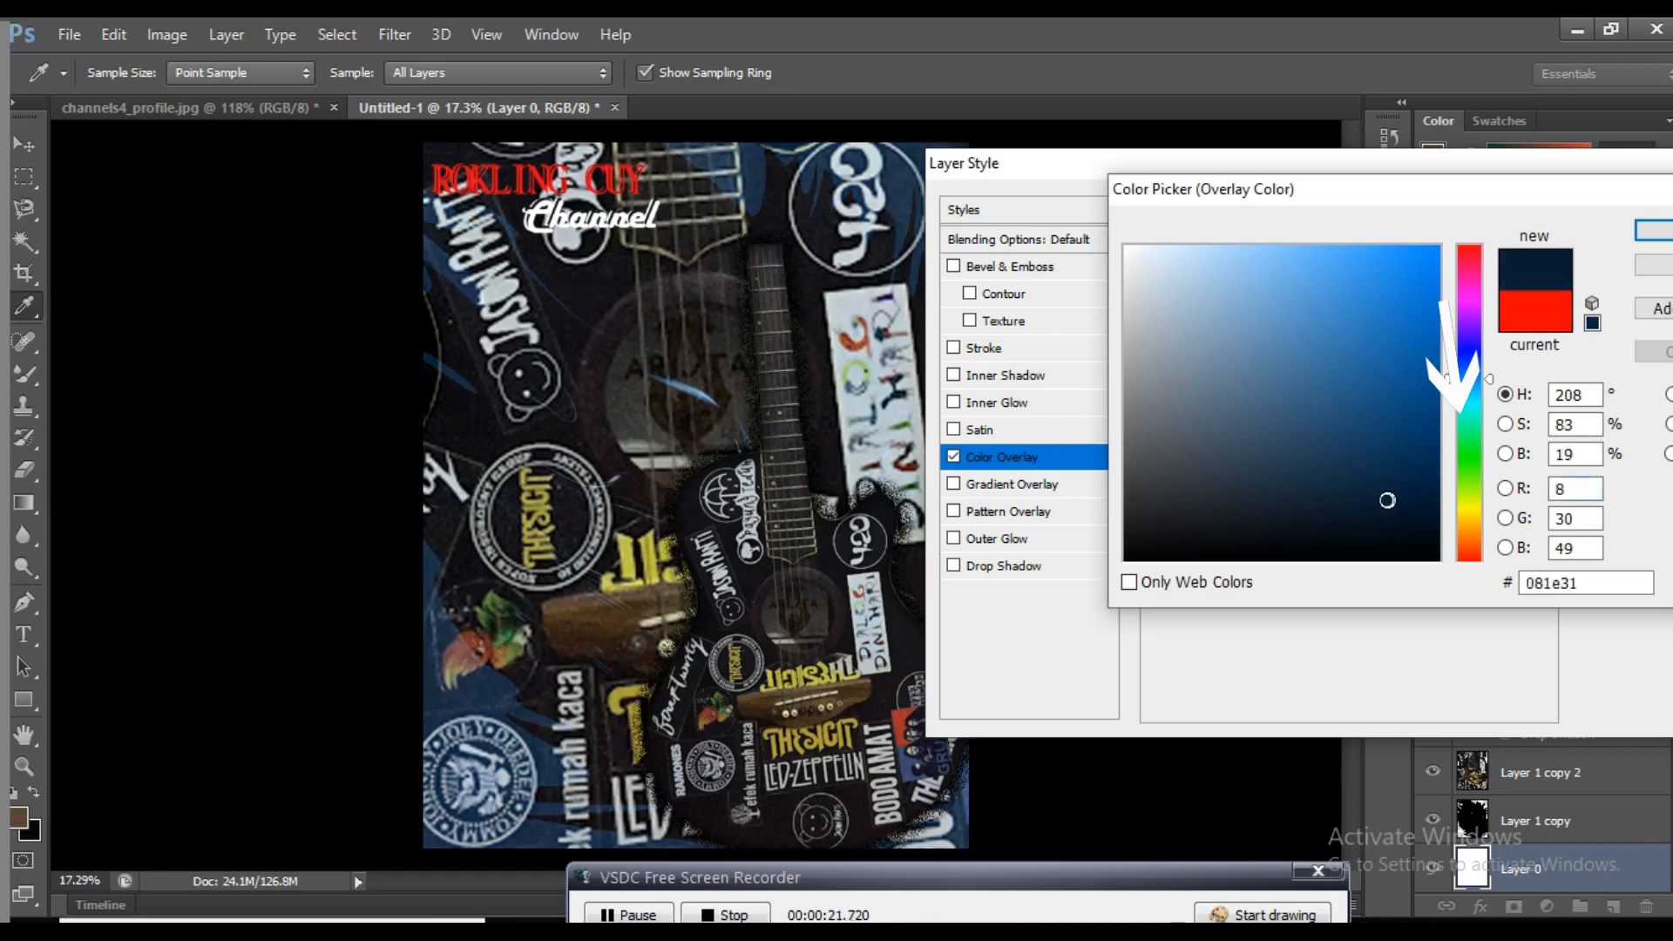
click(1407, 489)
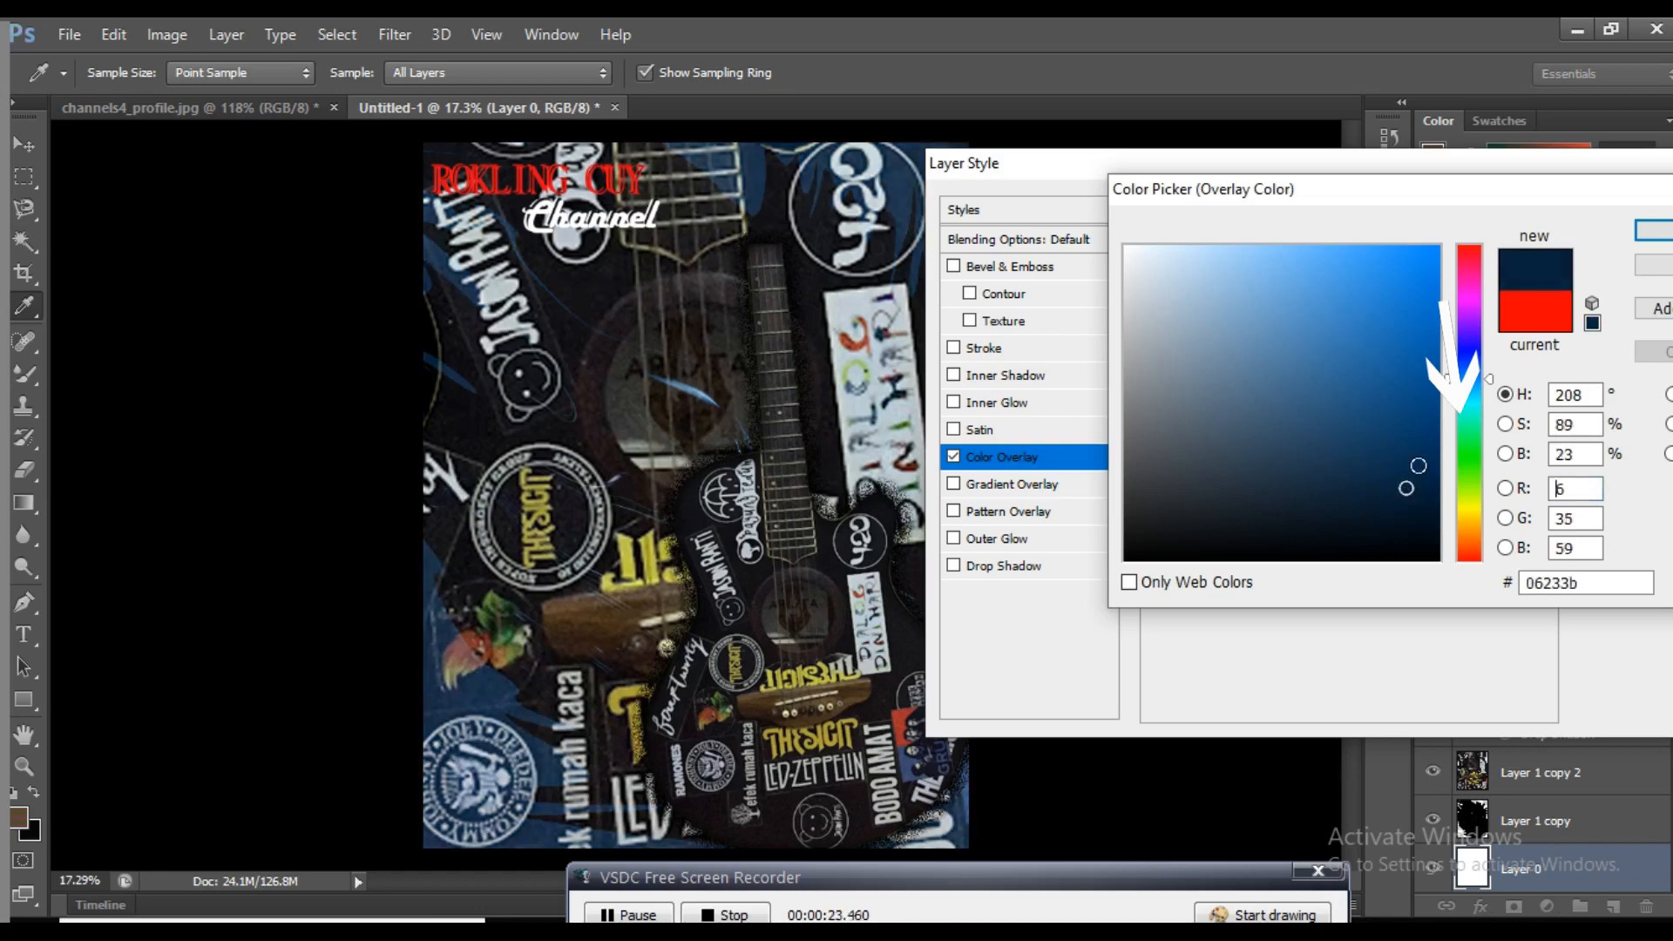
mouse_move(1419, 465)
mouse_down()
mouse_move(1429, 478)
mouse_move(1422, 436)
mouse_move(1433, 514)
mouse_move(1386, 468)
mouse_up()
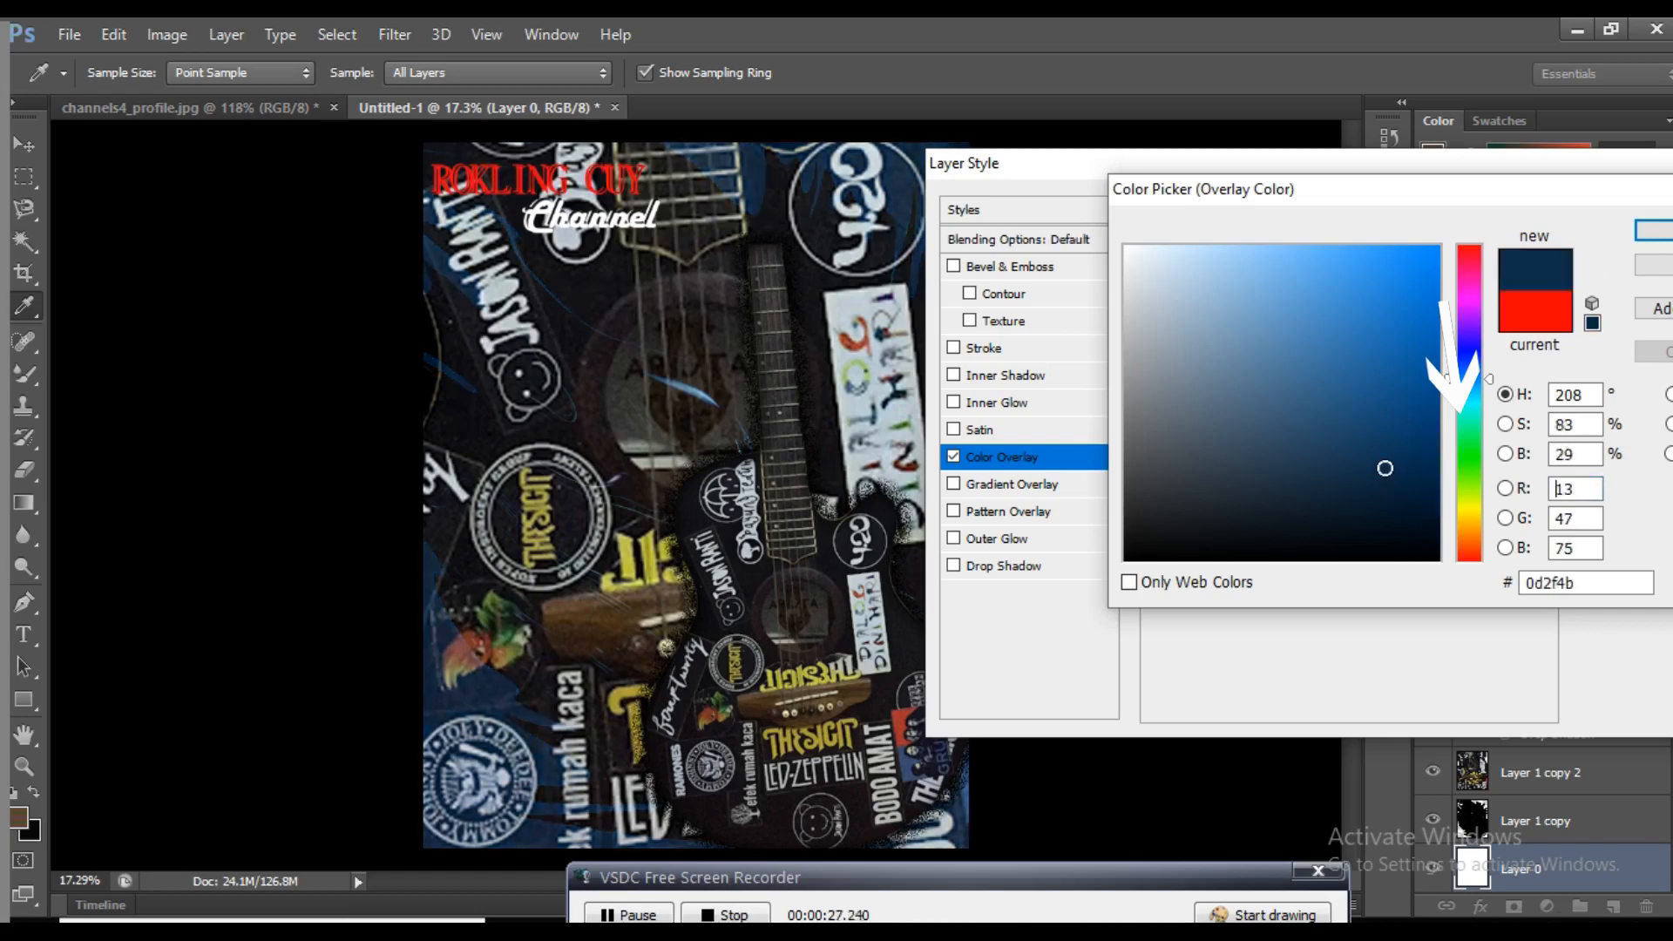
click(1356, 391)
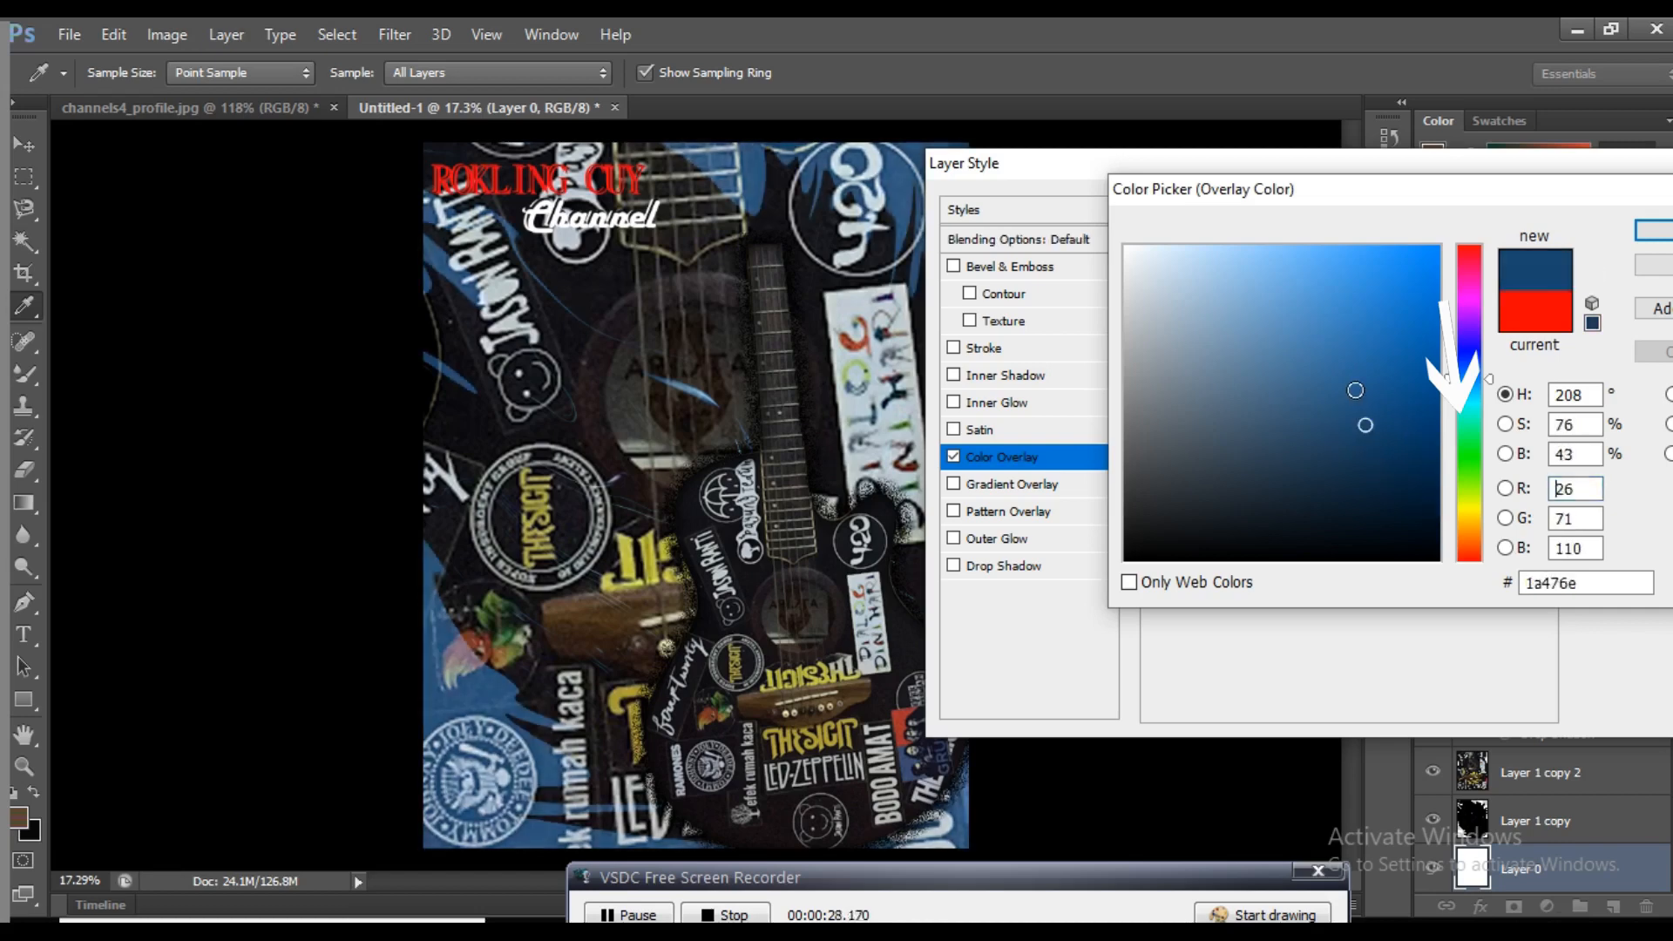
click(1469, 388)
drag(1396, 447, 1429, 507)
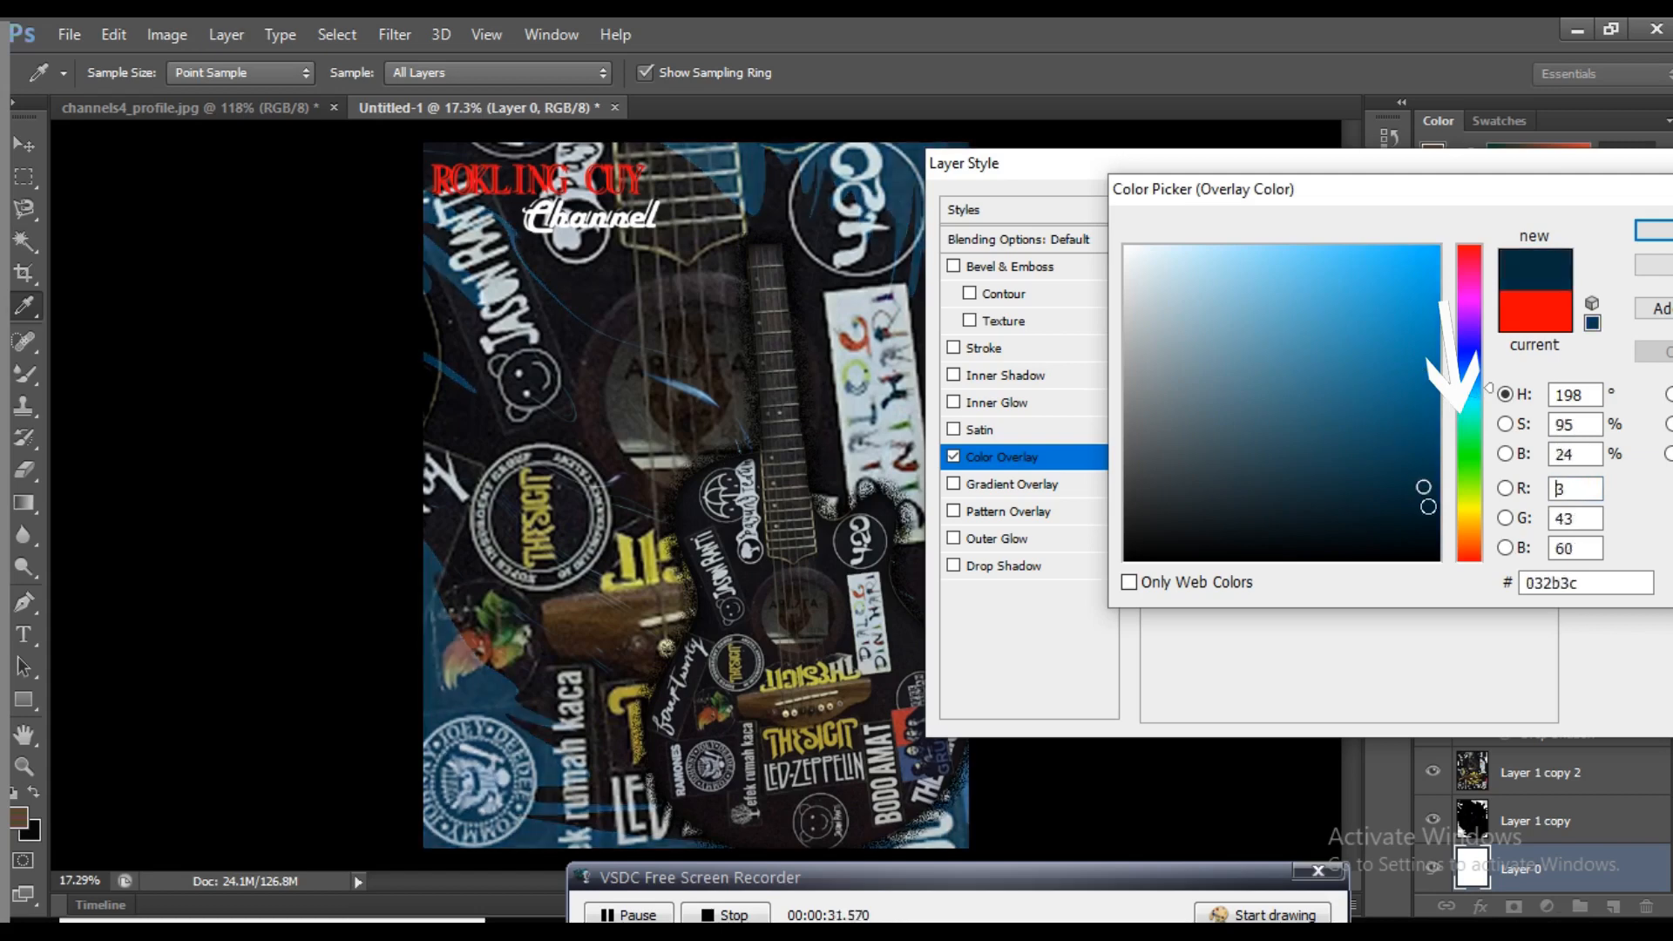
click(1654, 231)
click(1637, 212)
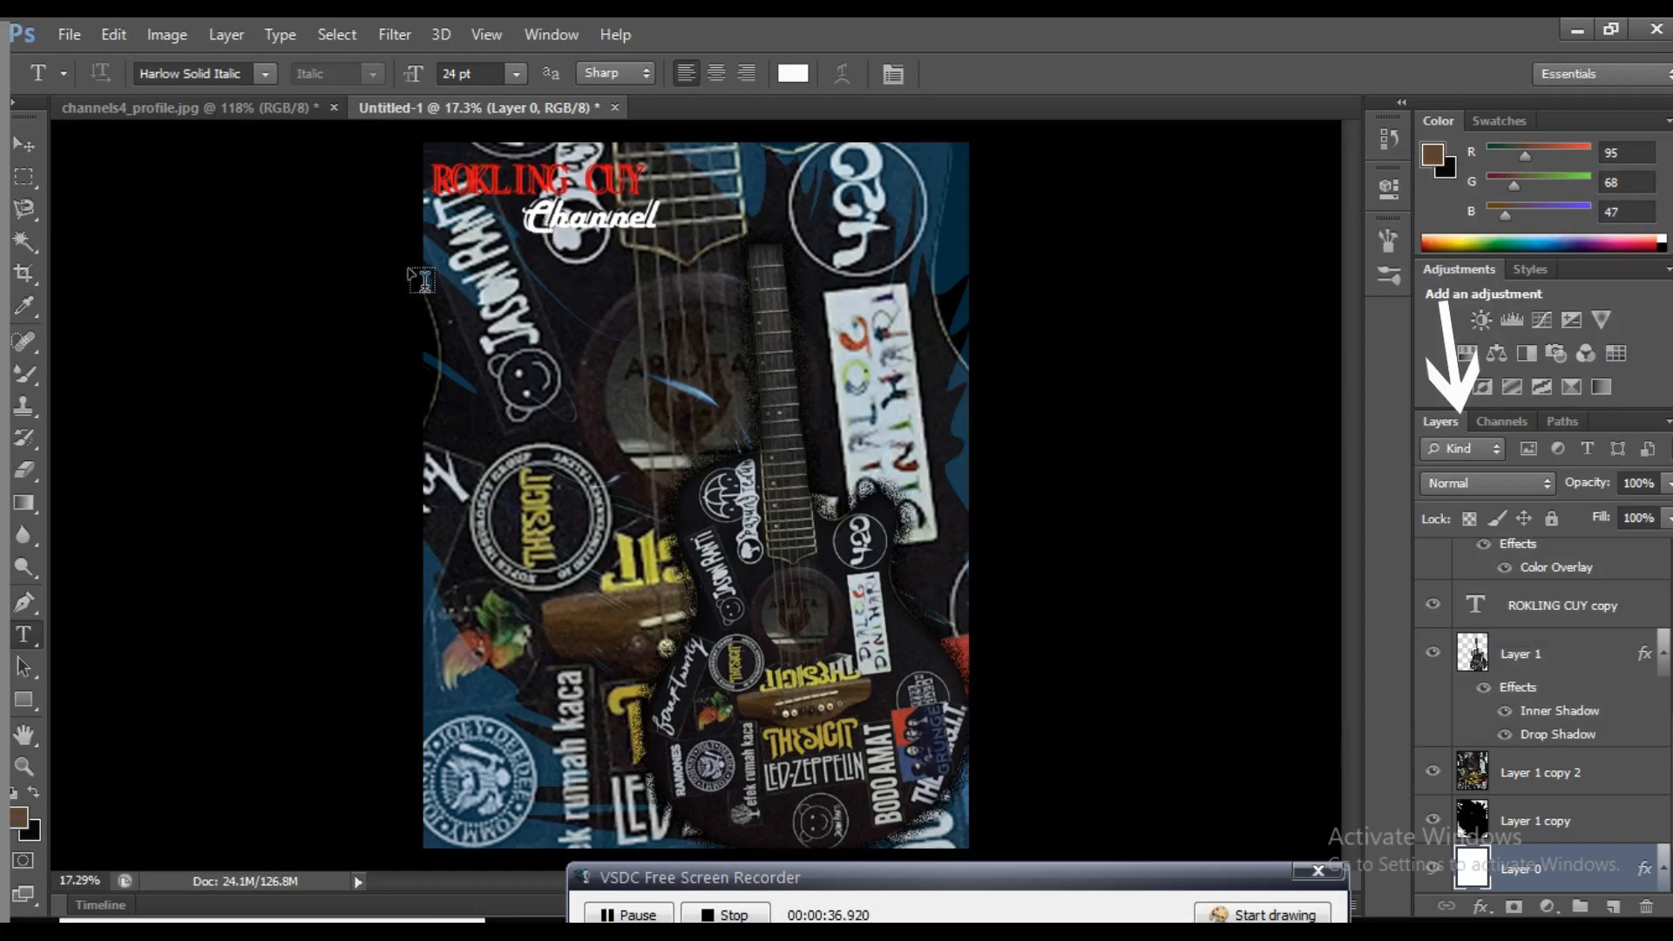
Add the text "MAJALA" over the large background guitar's sound hole and open the font choices for it
click(34, 147)
click(1113, 547)
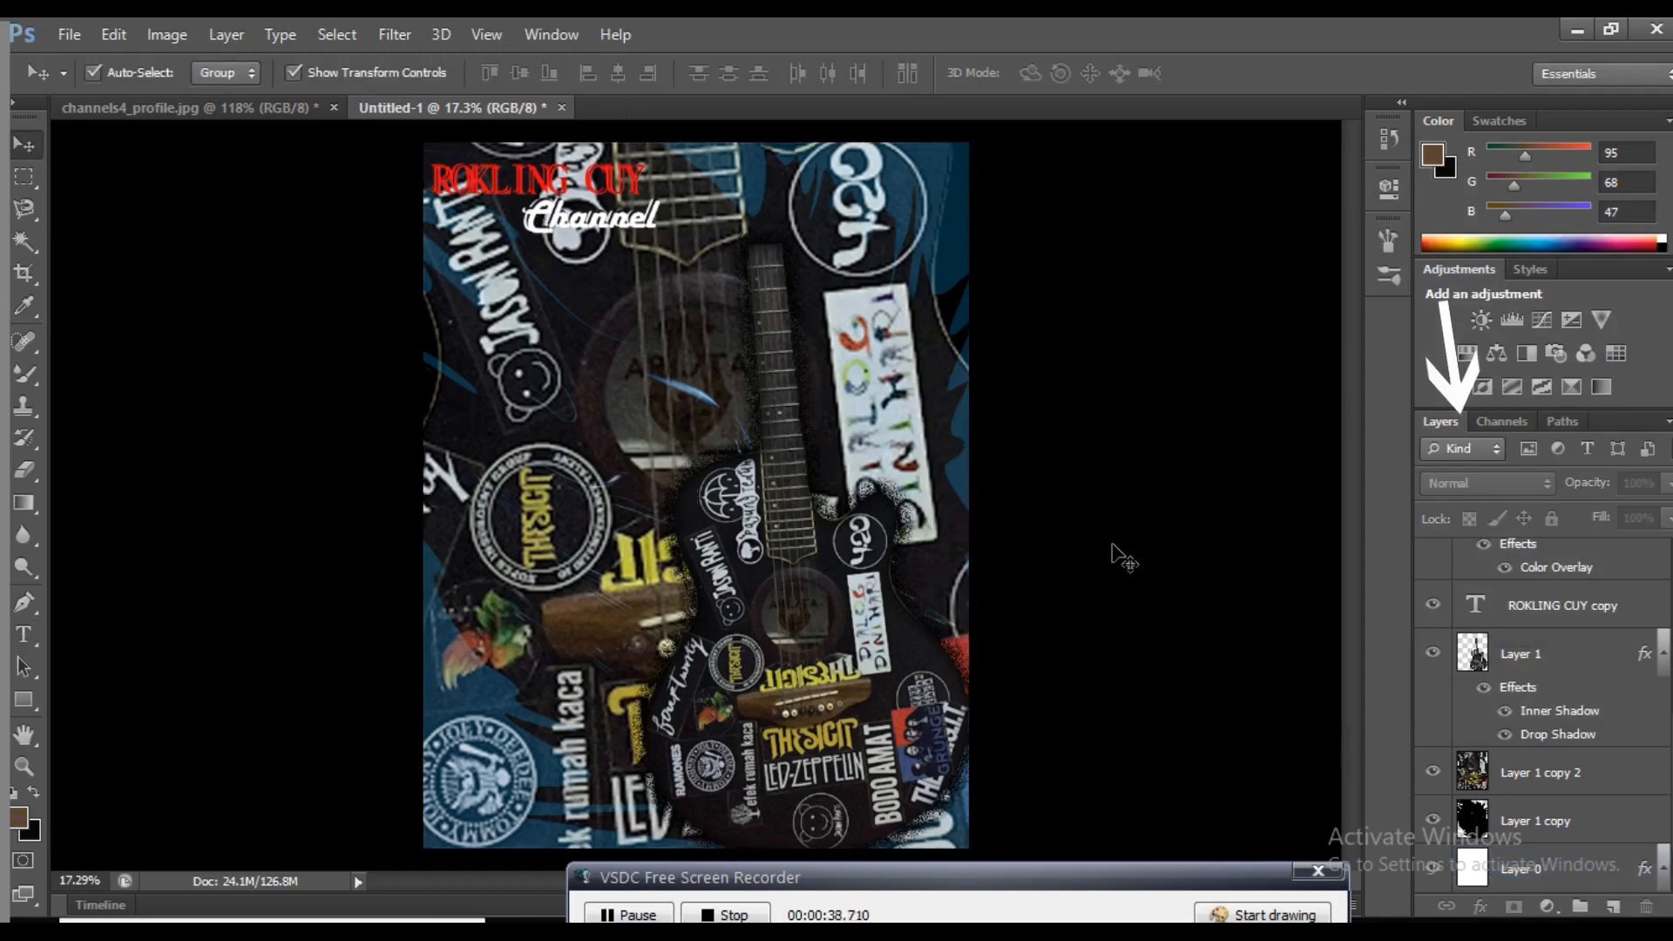
click(25, 652)
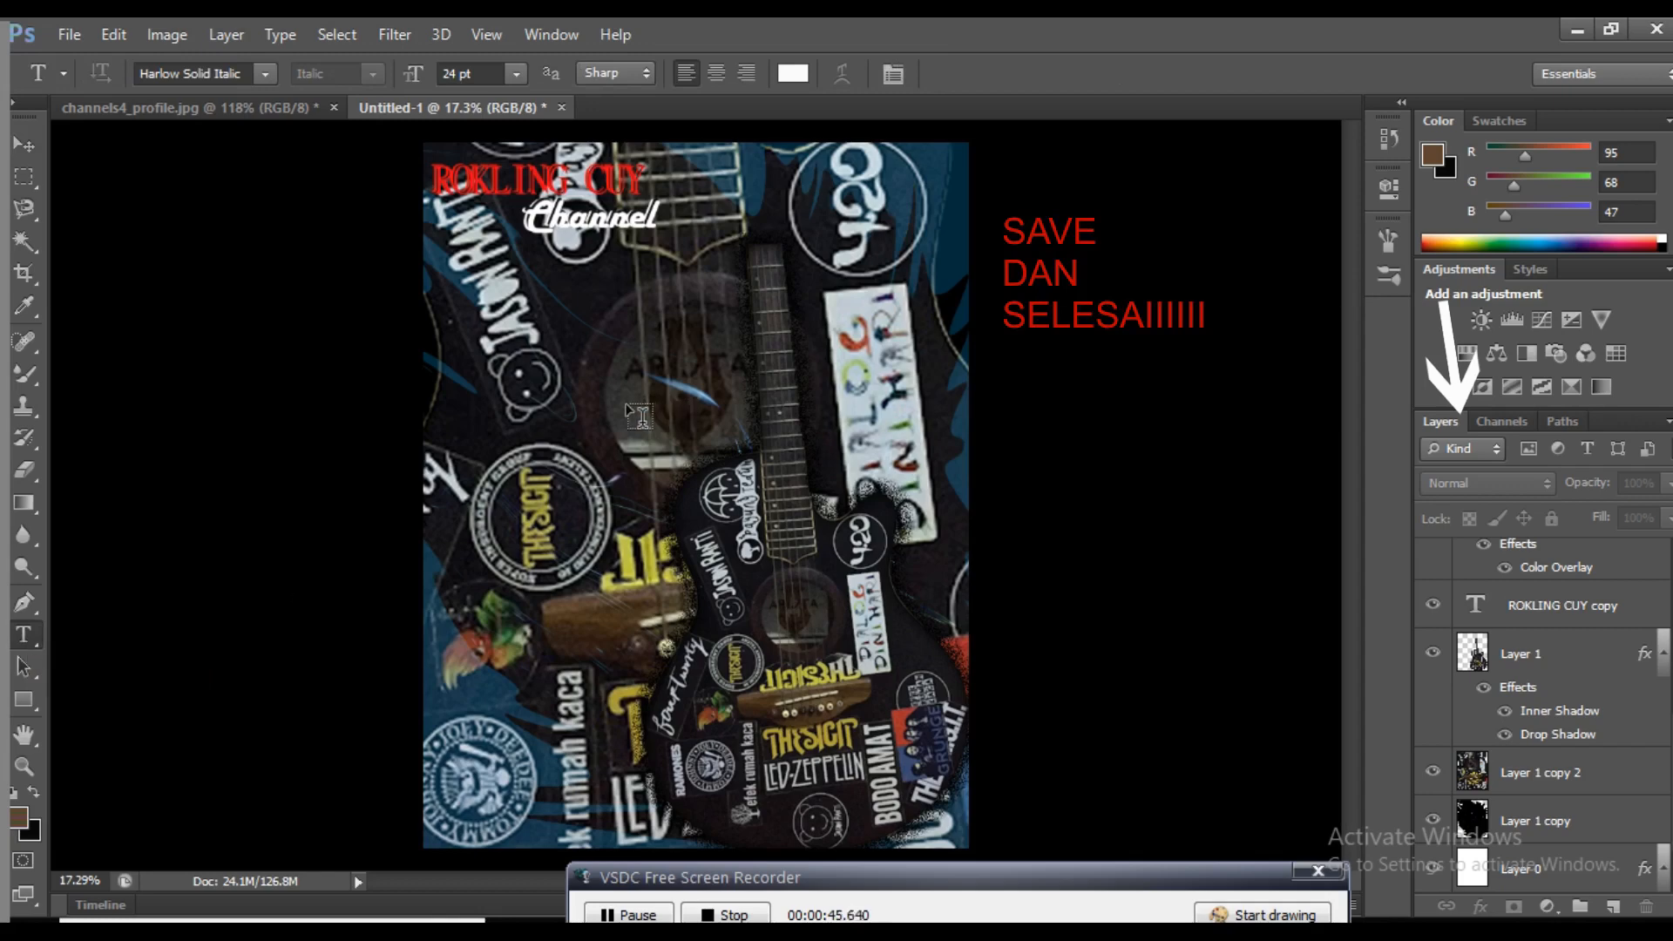
text(MAJALA)
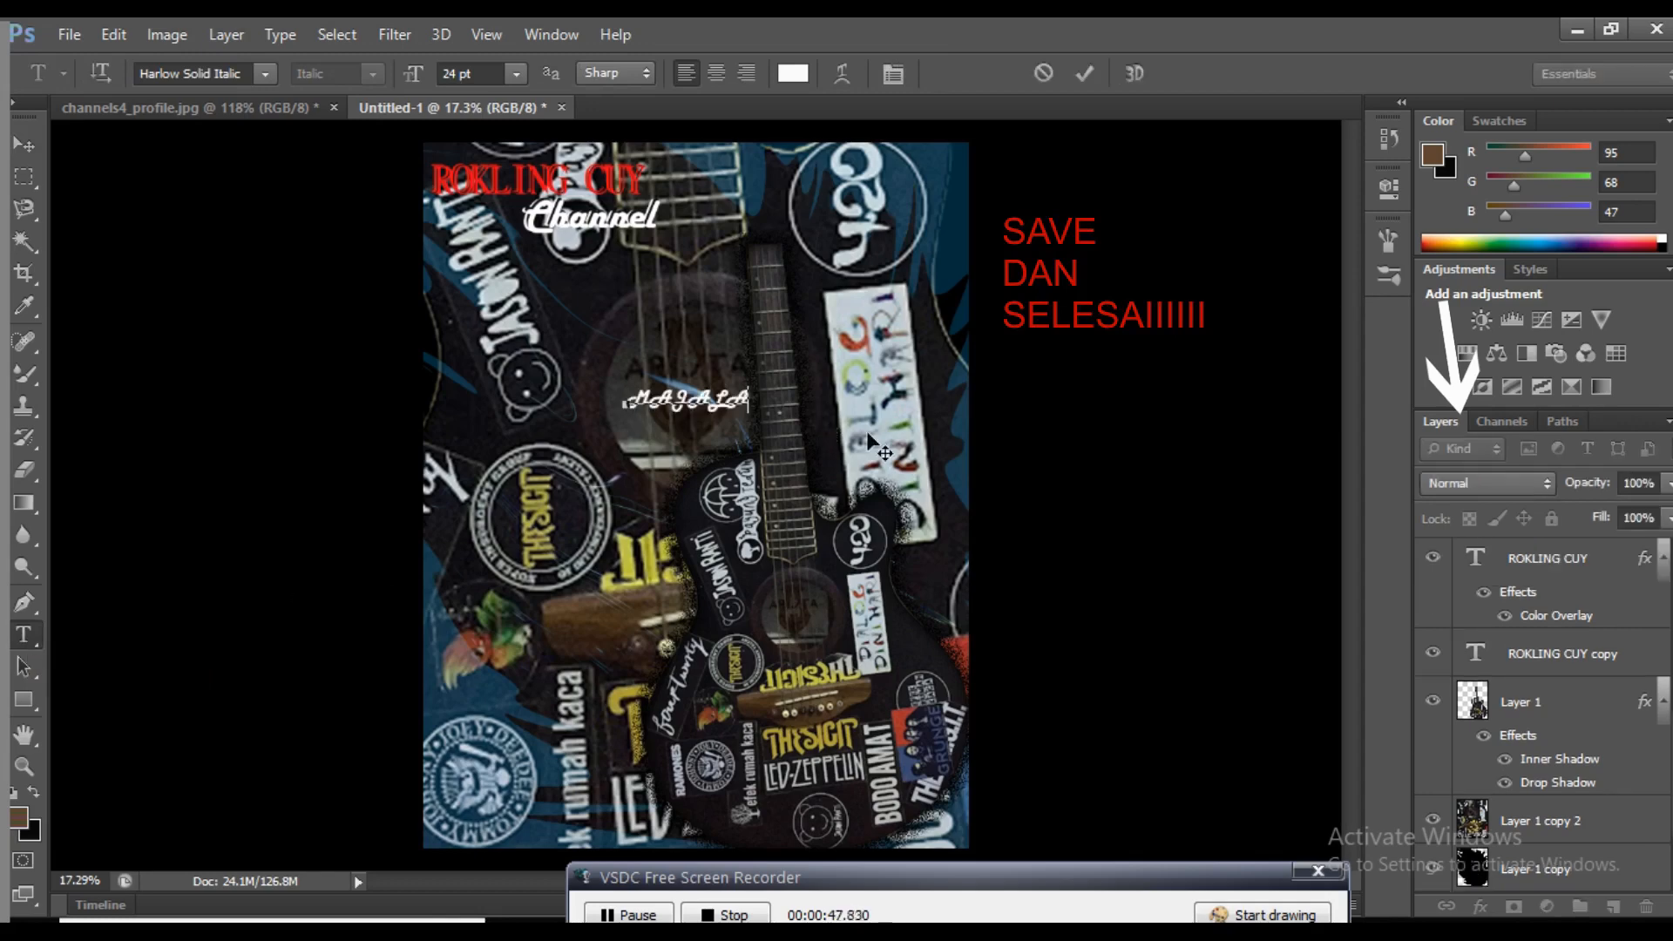
key(ctrl+a)
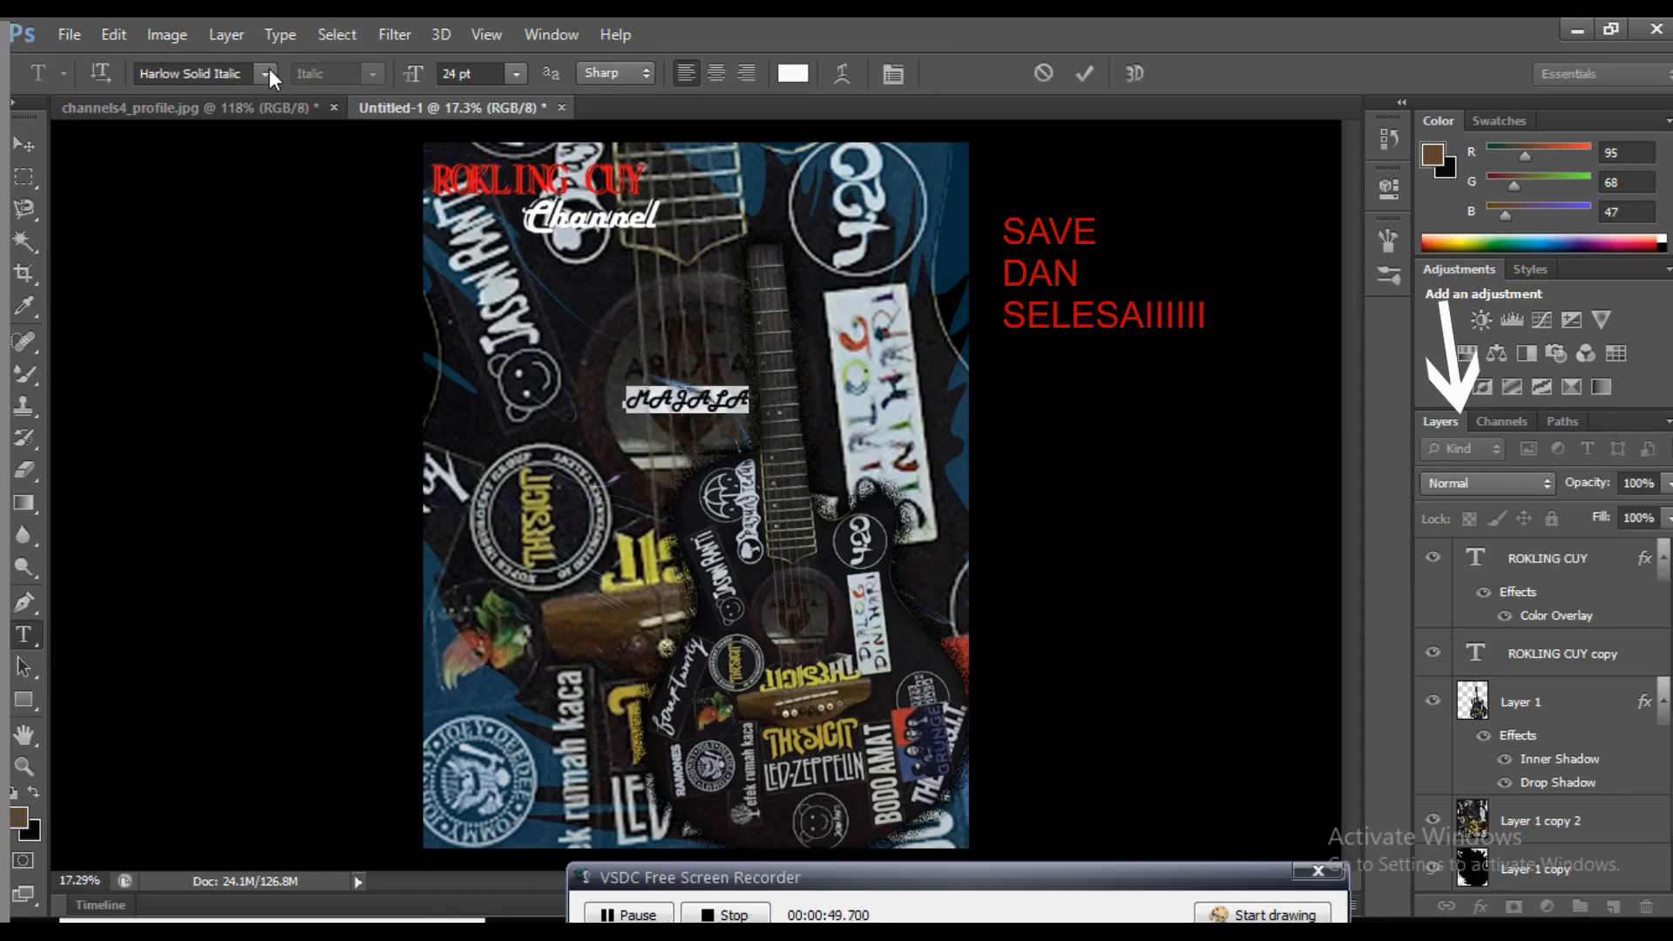
click(265, 73)
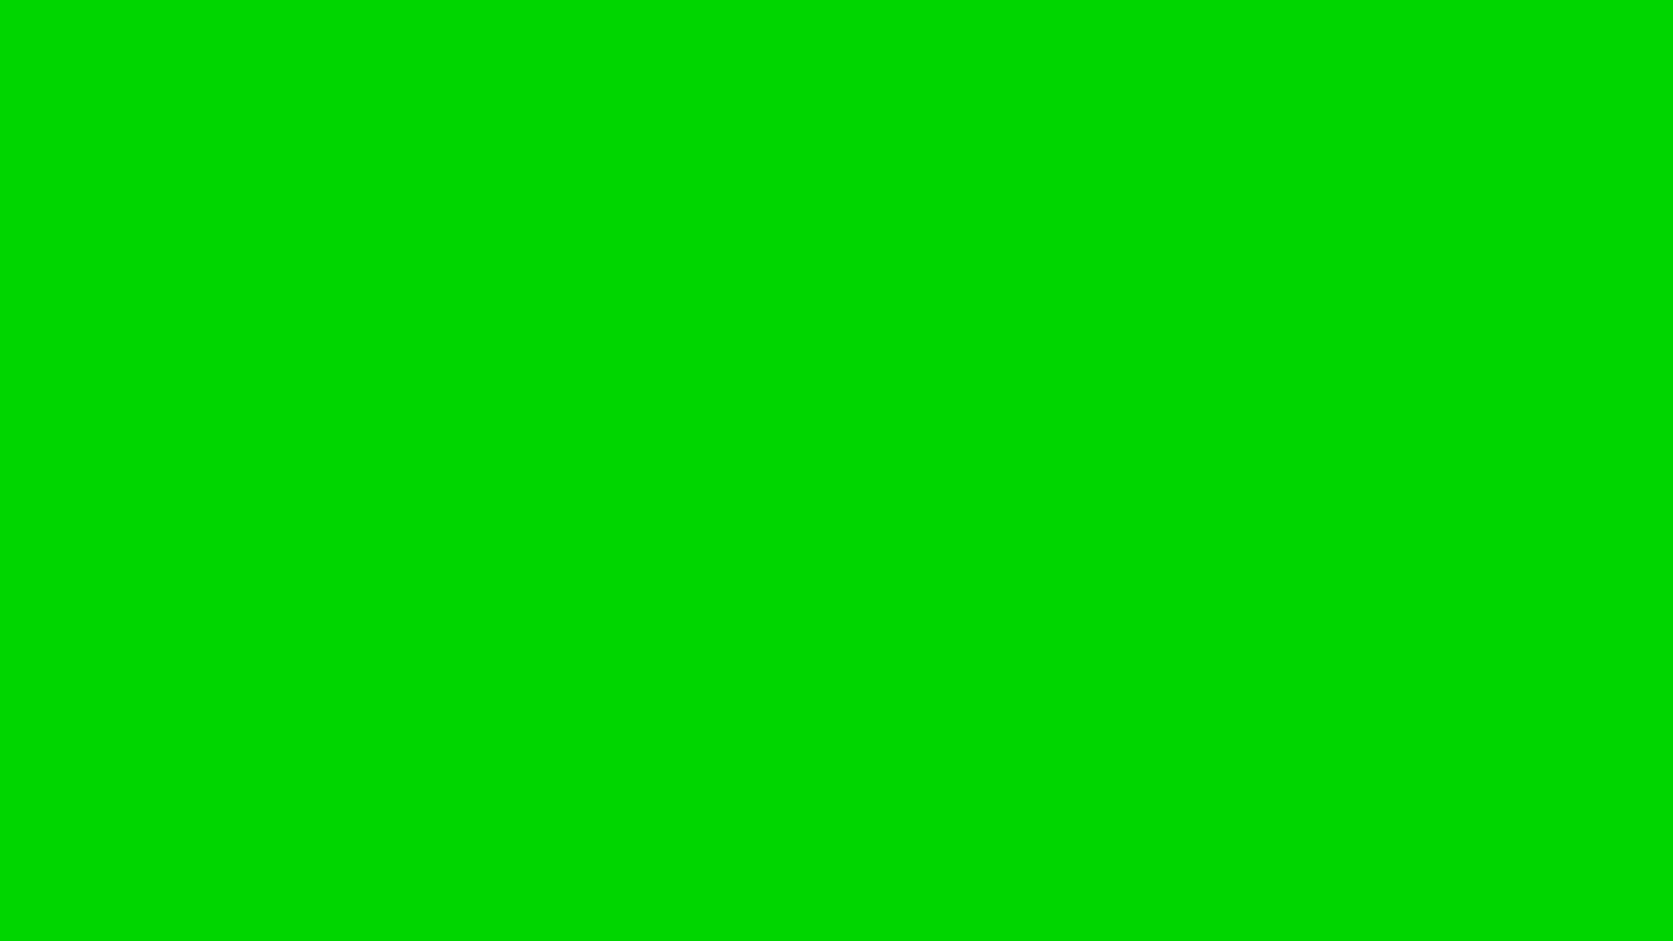